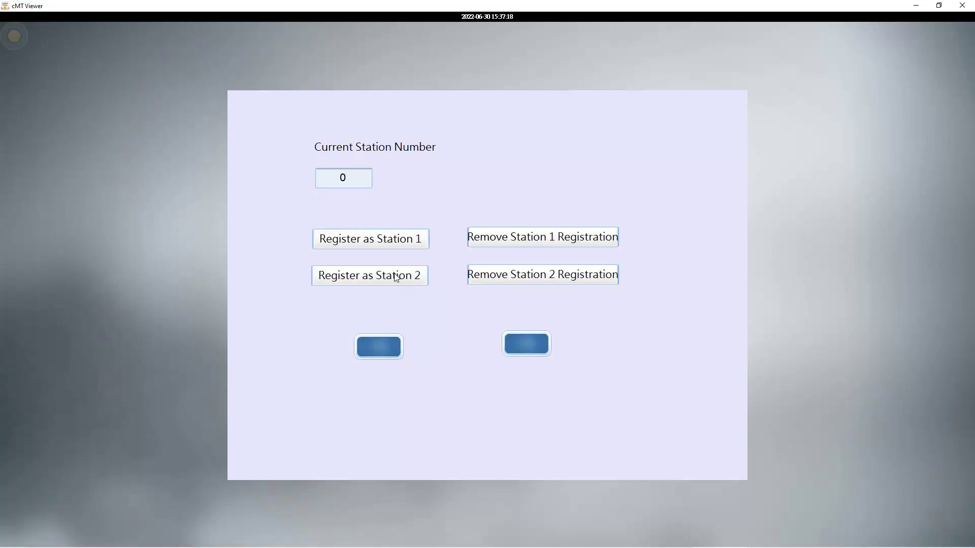
Register the cMT Viewer as Station 2, and remove that Station 2 registration
{"action": "left_click", "coordinate": [397, 278]}
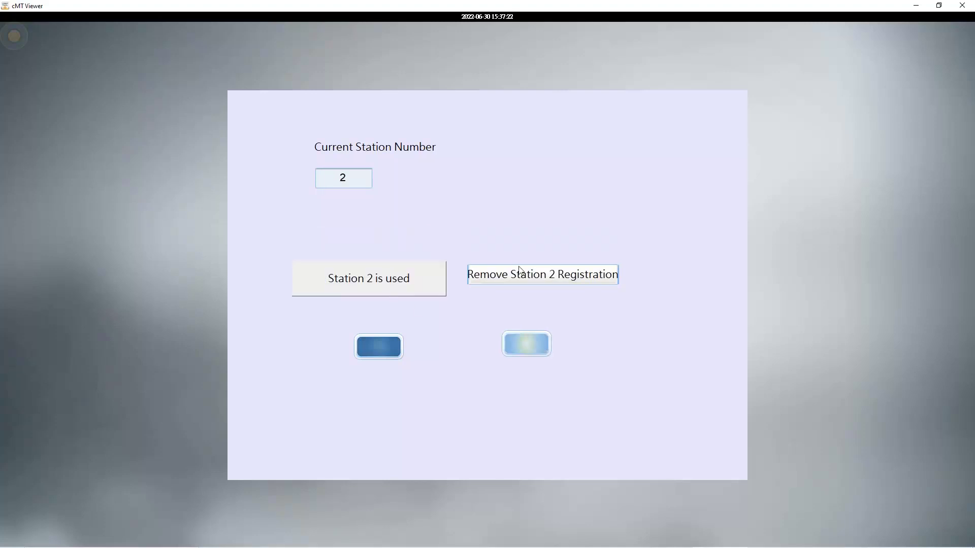
{"action": "left_click", "coordinate": [521, 281]}
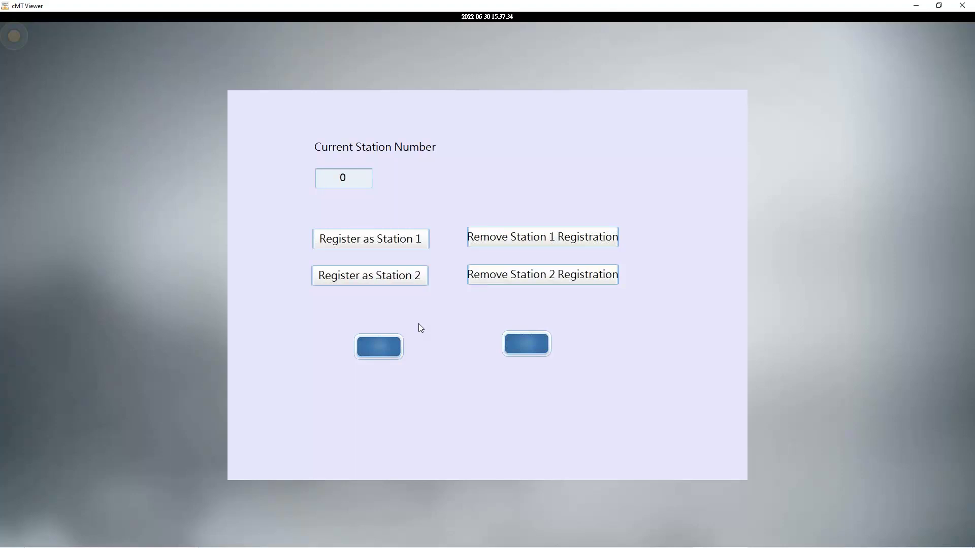
Switch to VNC Viewer and start a connection to 192.168.2.113, continuing with the unencrypted connection
{"action": "key", "text": "alt+Tab"}
{"action": "key", "text": "alt+Tab"}
{"action": "key", "text": "alt+Tab"}
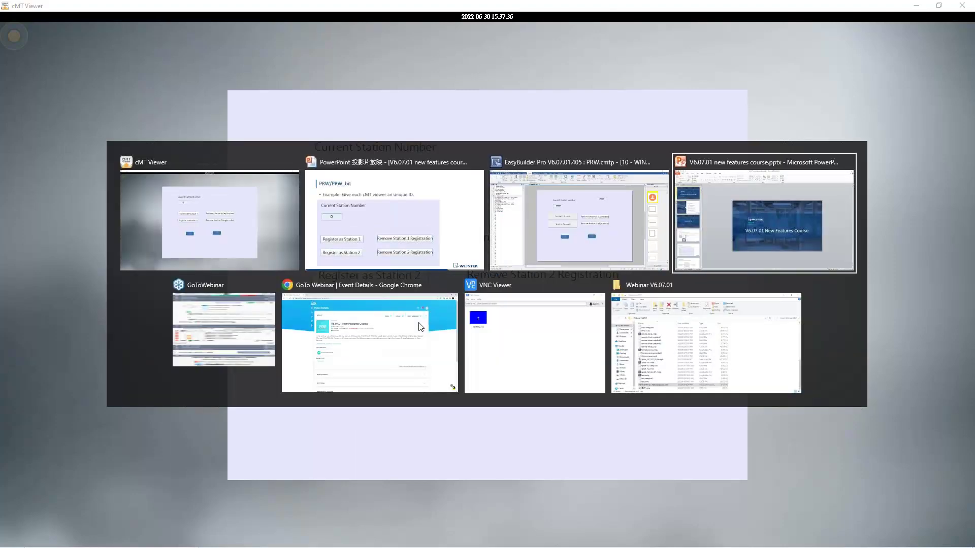
{"action": "key", "text": "alt+Tab"}
{"action": "key", "text": "alt+Tab"}
{"action": "key", "text": "alt+Tab"}
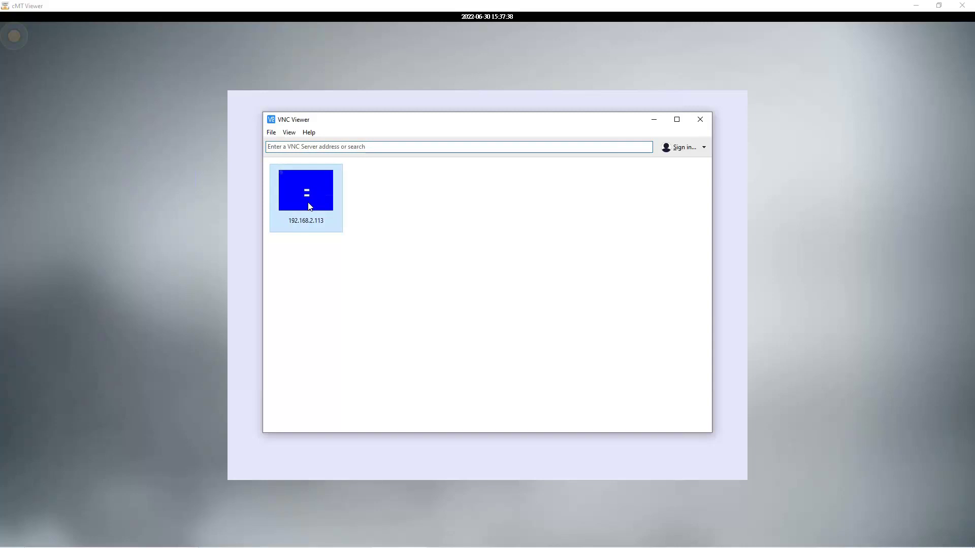
{"action": "double_click", "coordinate": [310, 206]}
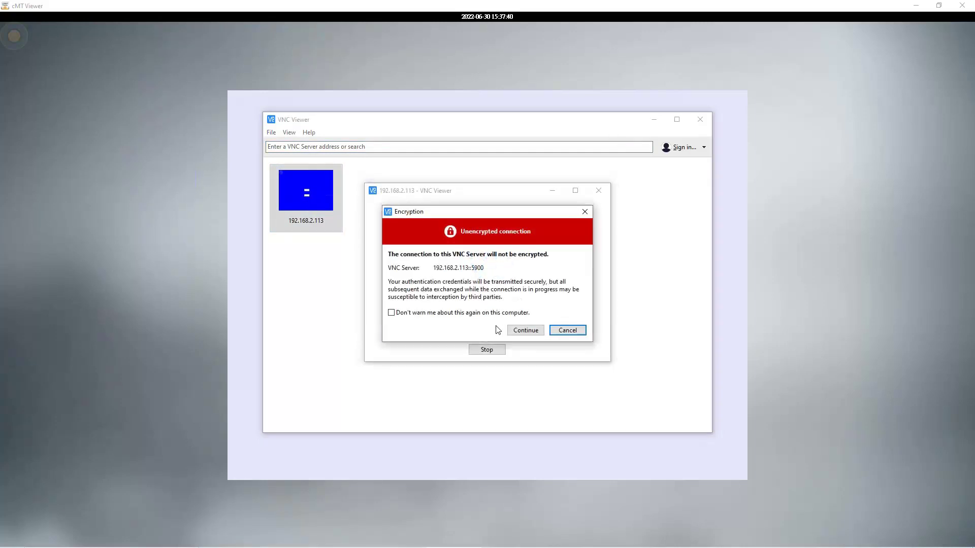
{"action": "left_click", "coordinate": [523, 331]}
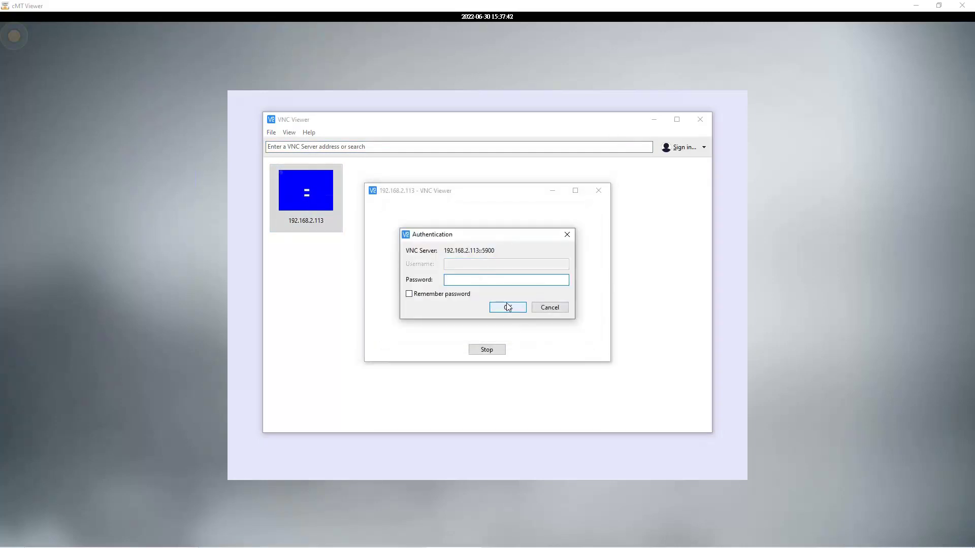
Enter the VNC server password and confirm the authentication for 192.168.2.113
{"action": "type", "text": "••••••"}
{"action": "left_click_drag", "start_coordinate": [469, 280], "coordinate": [419, 278]}
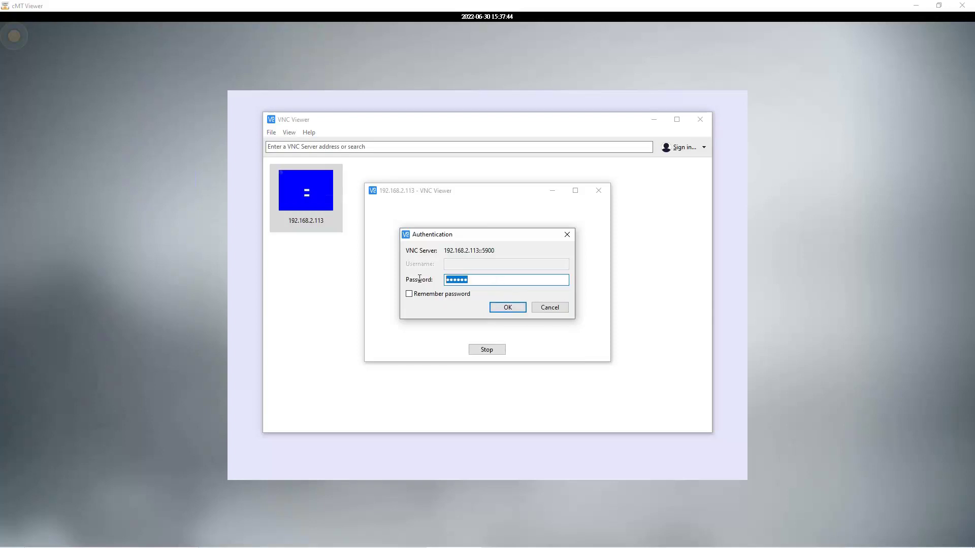
{"action": "key", "text": "BackSpace"}
{"action": "left_click", "coordinate": [508, 307]}
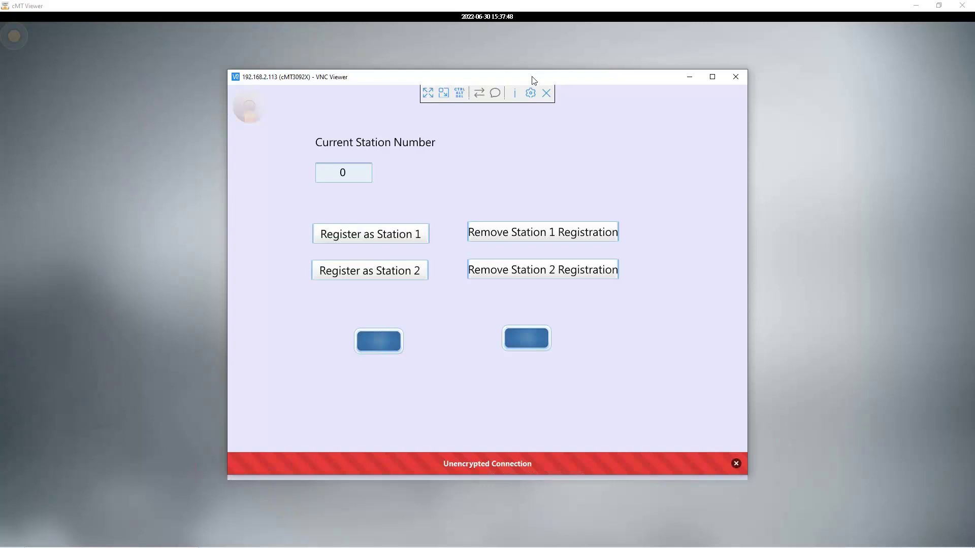
Minimize the VNC Viewer connection list and move the 192.168.2.113 session window off the cMT Viewer's station controls
{"action": "left_click_drag", "start_coordinate": [531, 81], "coordinate": [639, 124]}
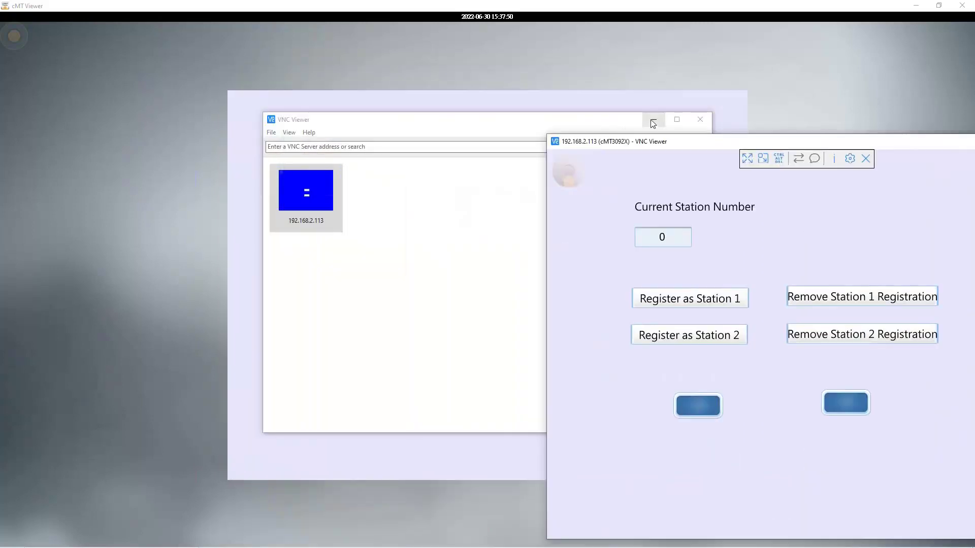
{"action": "left_click", "coordinate": [654, 120]}
{"action": "left_click_drag", "start_coordinate": [695, 145], "coordinate": [674, 90]}
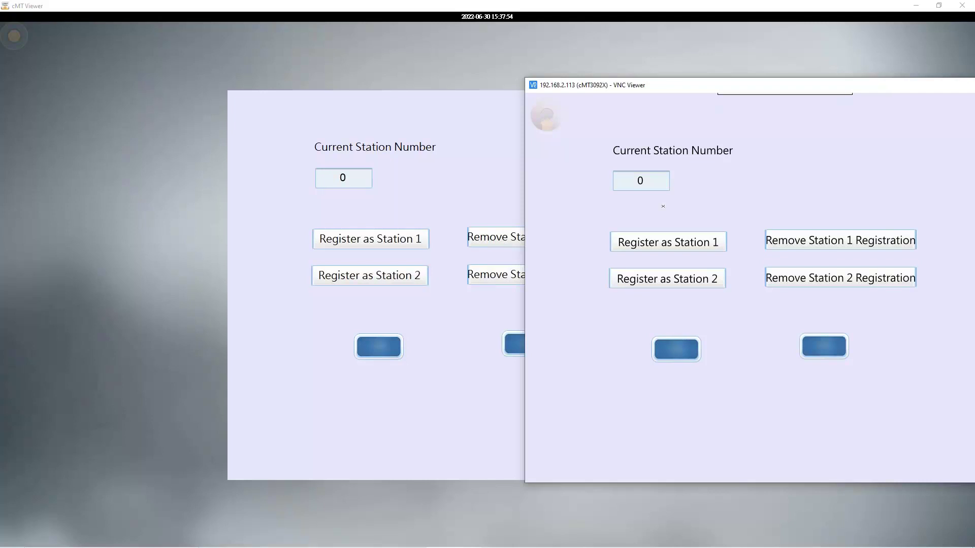
{"action": "left_click_drag", "start_coordinate": [660, 87], "coordinate": [685, 103]}
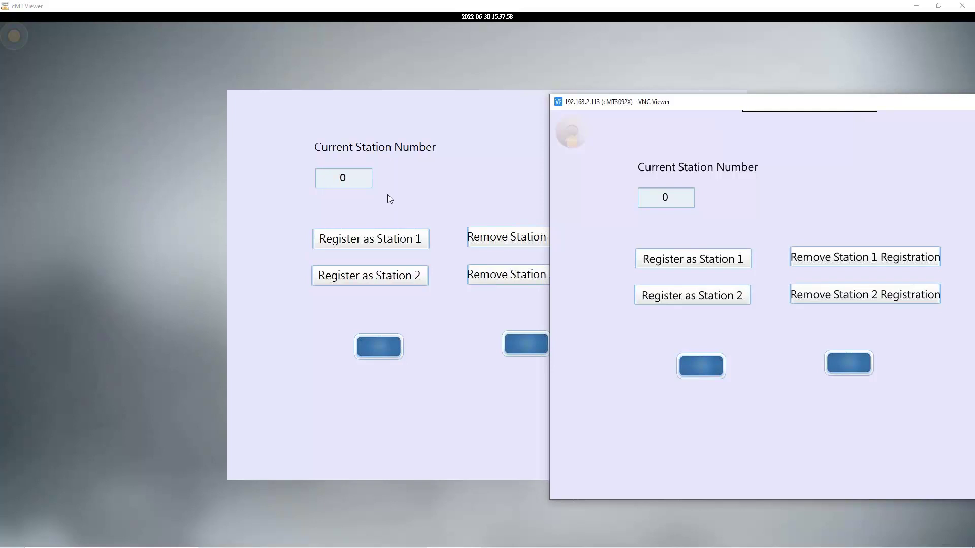
Restore the cMT Viewer from its maximized size and arrange it side by side with the VNC session window
{"action": "left_click", "coordinate": [939, 6]}
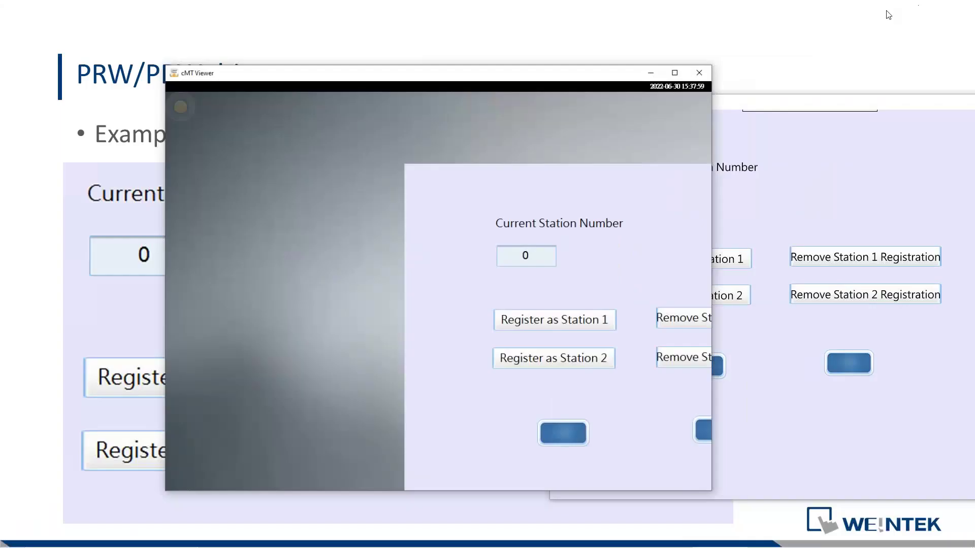
{"action": "left_click_drag", "start_coordinate": [498, 76], "coordinate": [358, 80]}
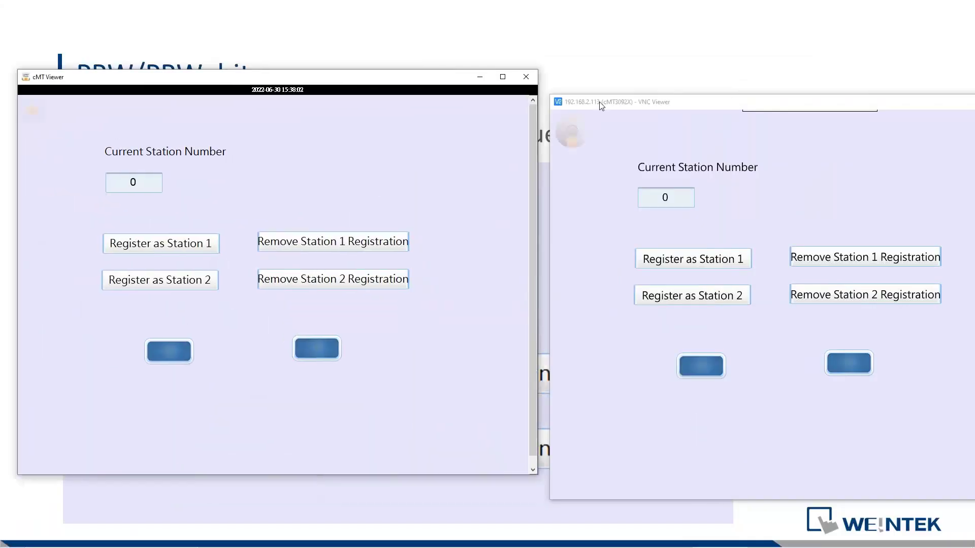
{"action": "left_click_drag", "start_coordinate": [613, 105], "coordinate": [587, 87]}
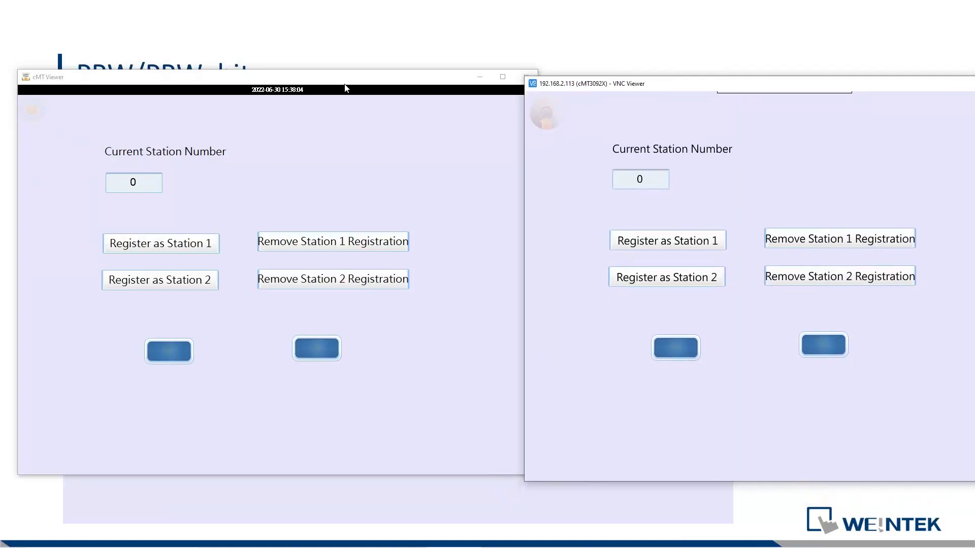
{"action": "left_click", "coordinate": [325, 82]}
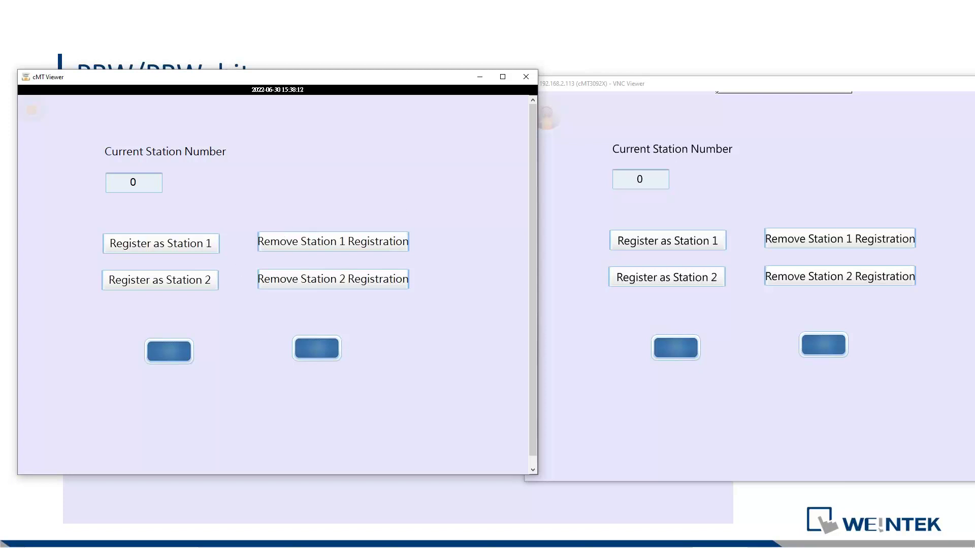
{"action": "left_click", "coordinate": [650, 82]}
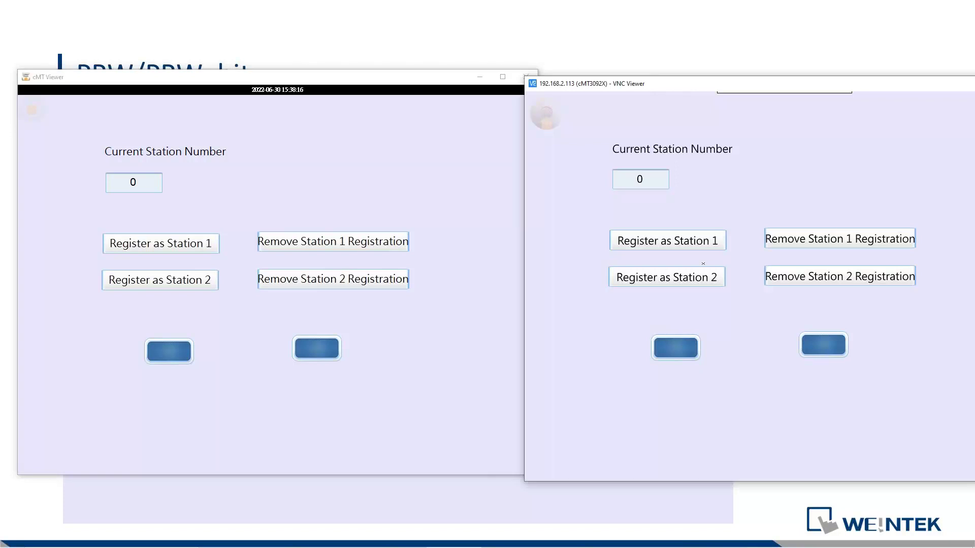
Register the cMT Viewer as Station 1 and the VNC session as Station 2, keeping both windows in view
{"action": "left_click", "coordinate": [201, 246]}
{"action": "left_click_drag", "start_coordinate": [406, 78], "coordinate": [371, 55]}
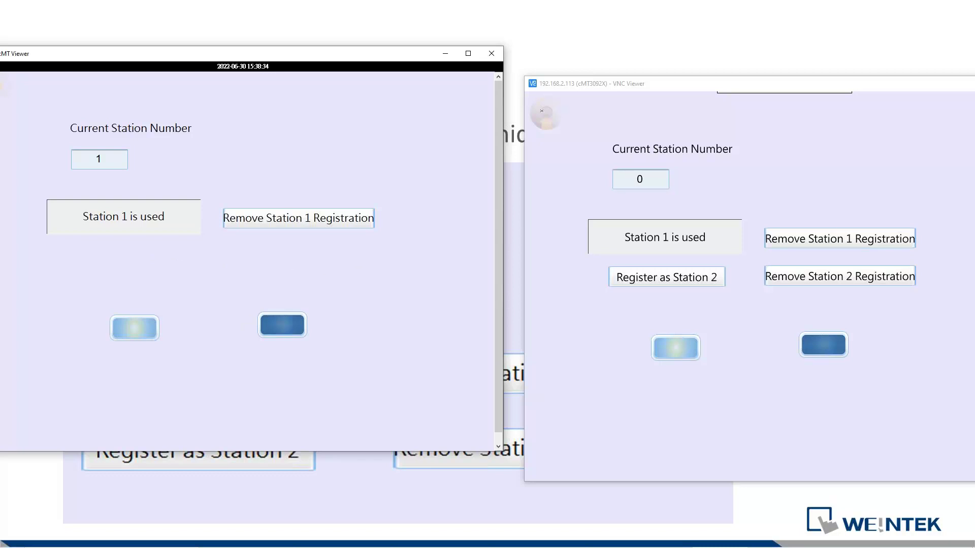
{"action": "left_click_drag", "start_coordinate": [623, 88], "coordinate": [483, 53]}
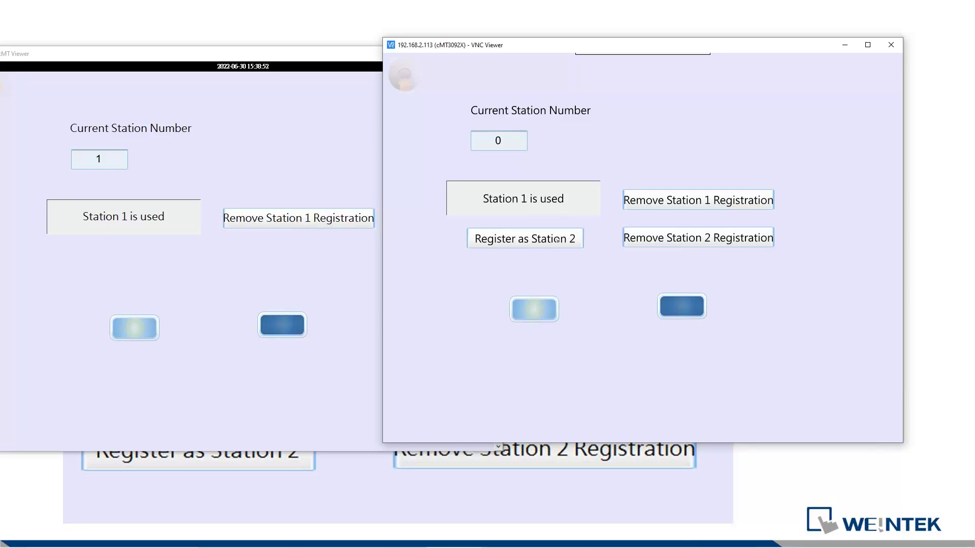
{"action": "left_click", "coordinate": [561, 240]}
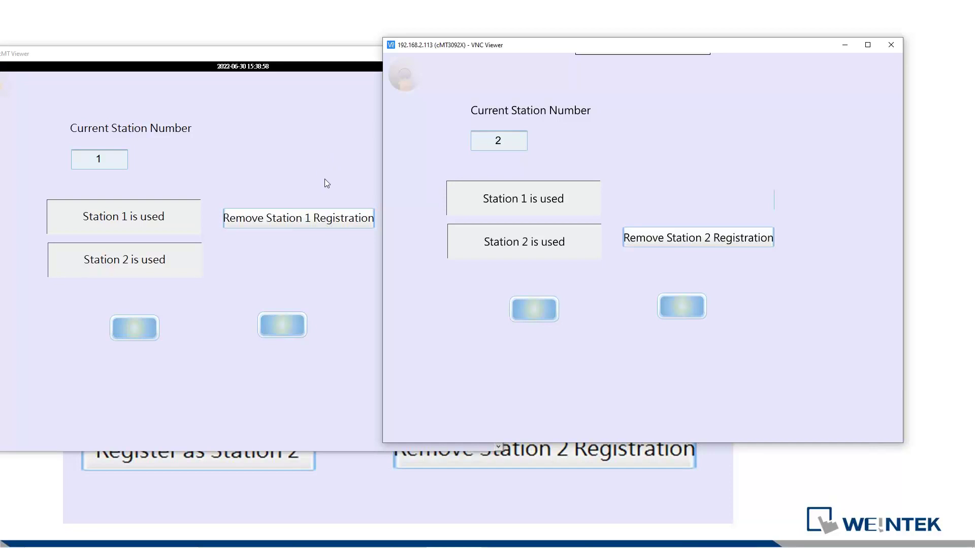
Remove the Station 1 registration in the cMT Viewer and the Station 2 registration in the VNC session
{"action": "left_click", "coordinate": [329, 225]}
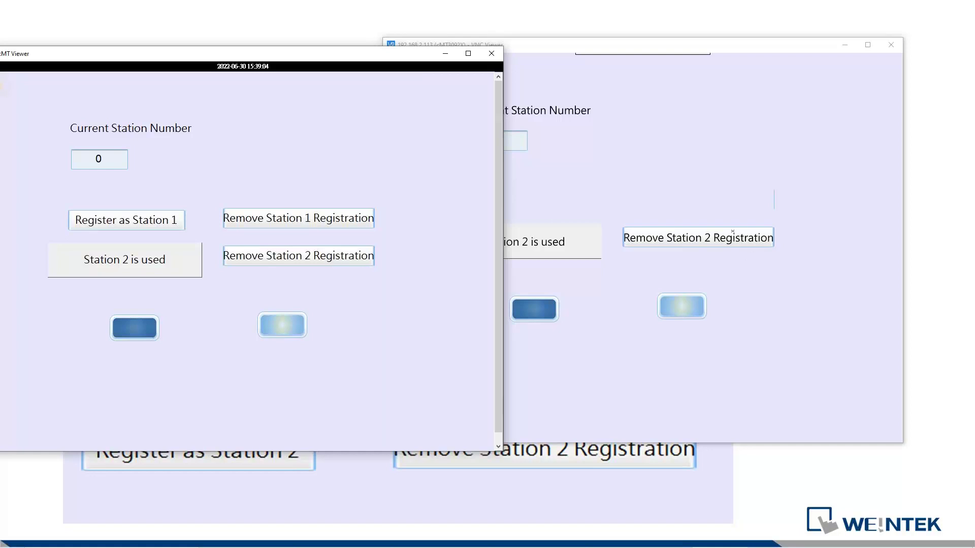
{"action": "left_click", "coordinate": [703, 243]}
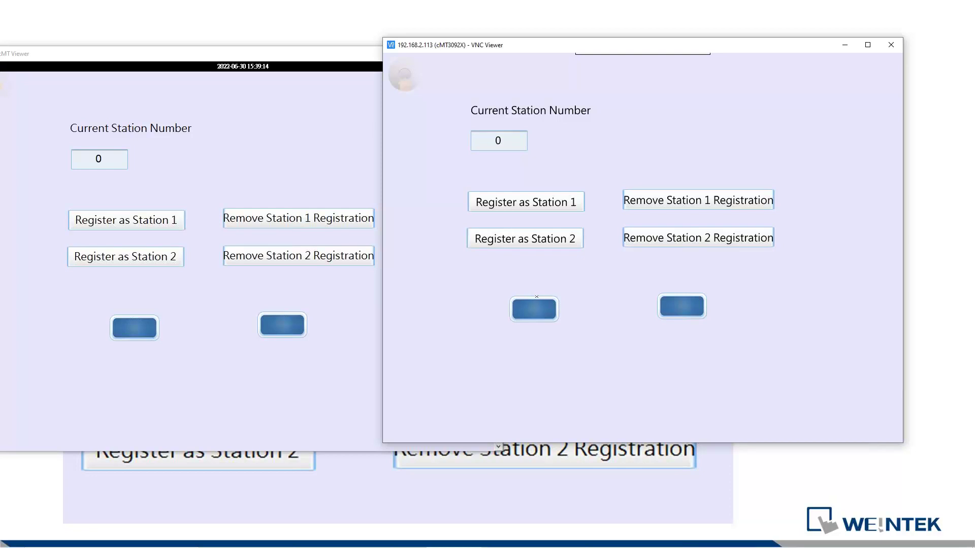
Test the swapped assignment by registering the VNC session as Station 1 and the cMT Viewer as Station 2, and remove both registrations
{"action": "left_click", "coordinate": [541, 202]}
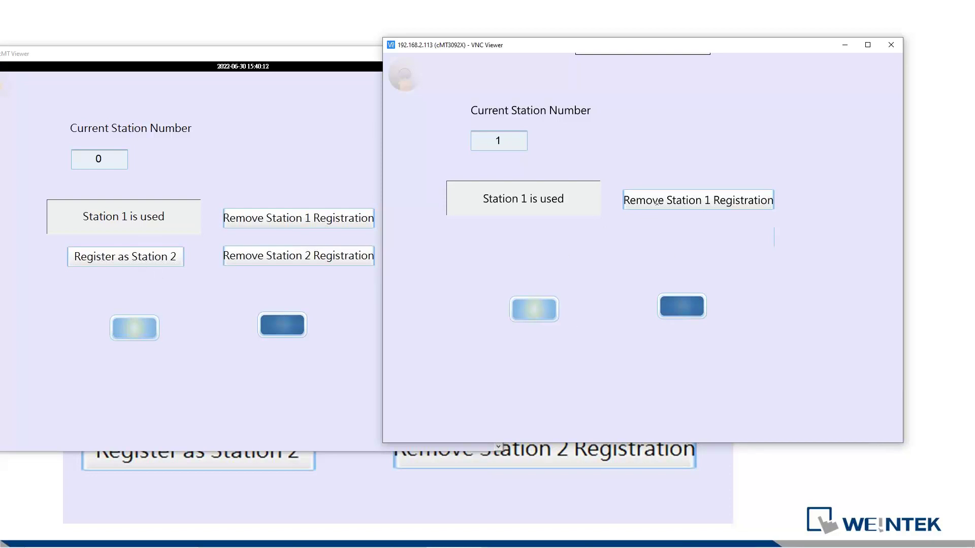
{"action": "left_click", "coordinate": [144, 260]}
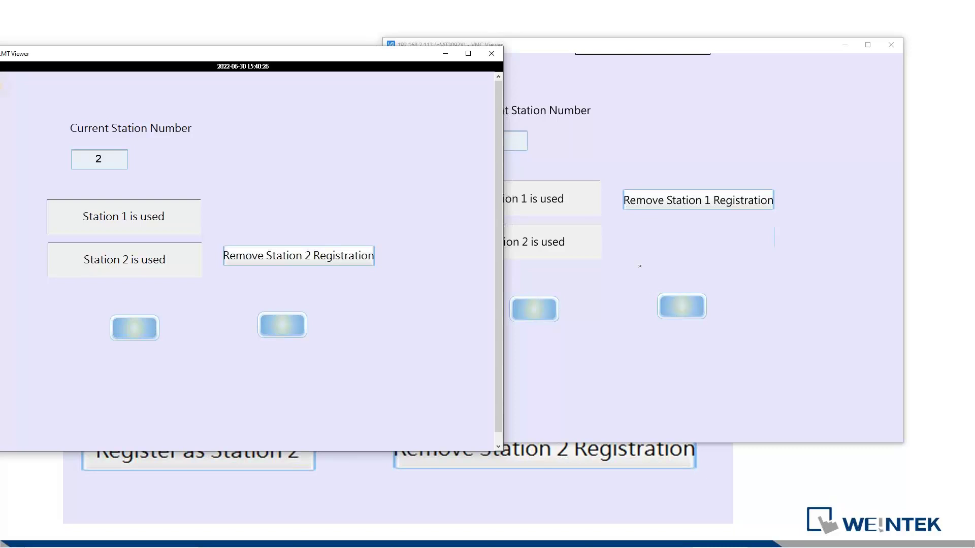
{"action": "left_click", "coordinate": [308, 255]}
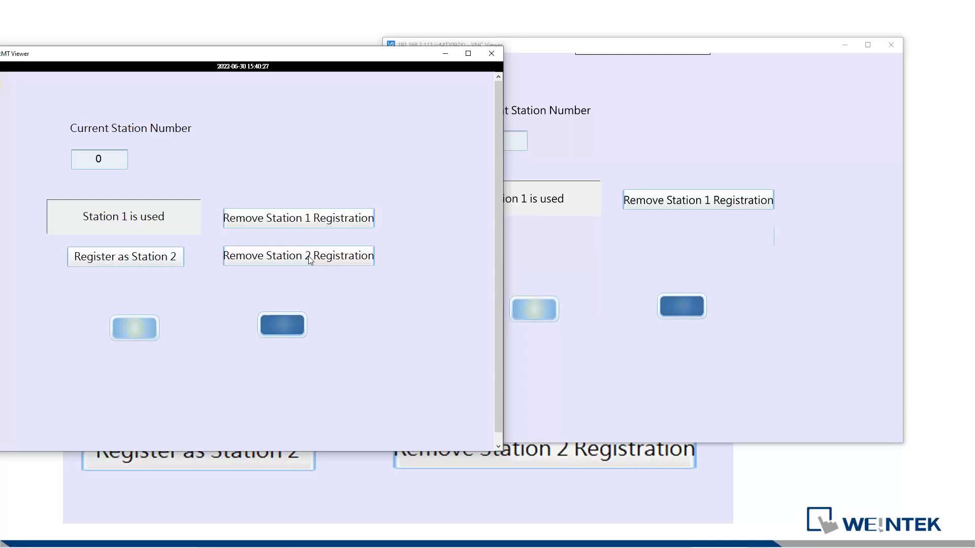
{"action": "left_click", "coordinate": [684, 201]}
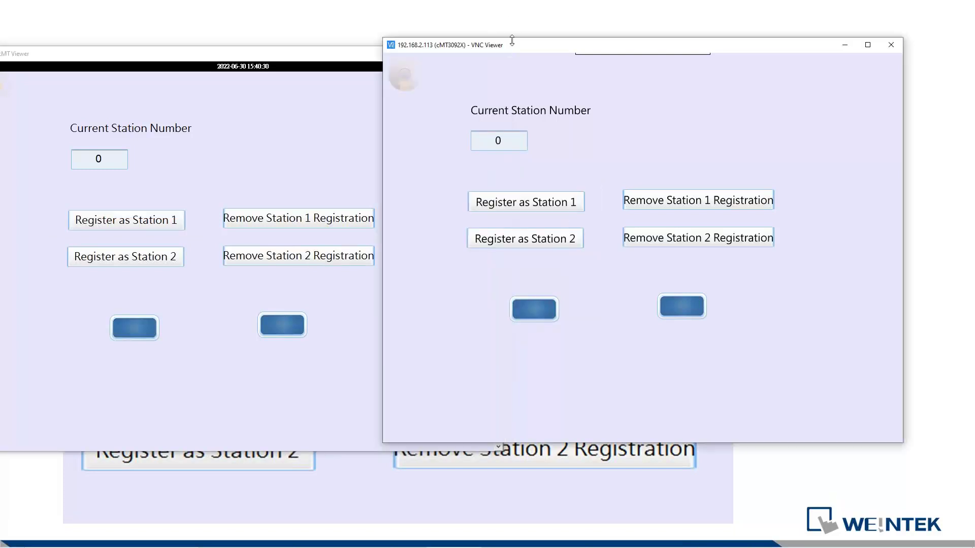
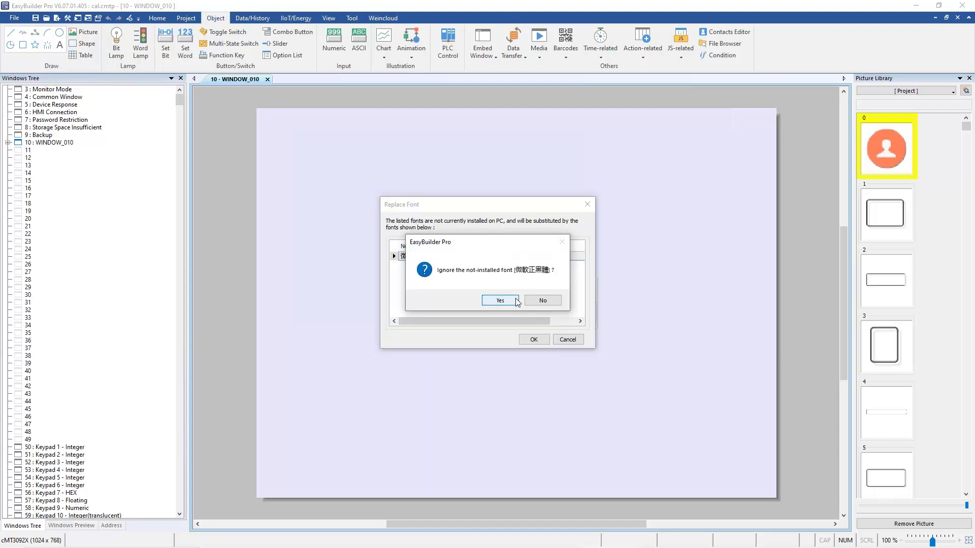
In EasyBuilder Pro, ignore the not-installed font for the cal.cmtp project and open the Address Tag Library
{"action": "left_click", "coordinate": [516, 299]}
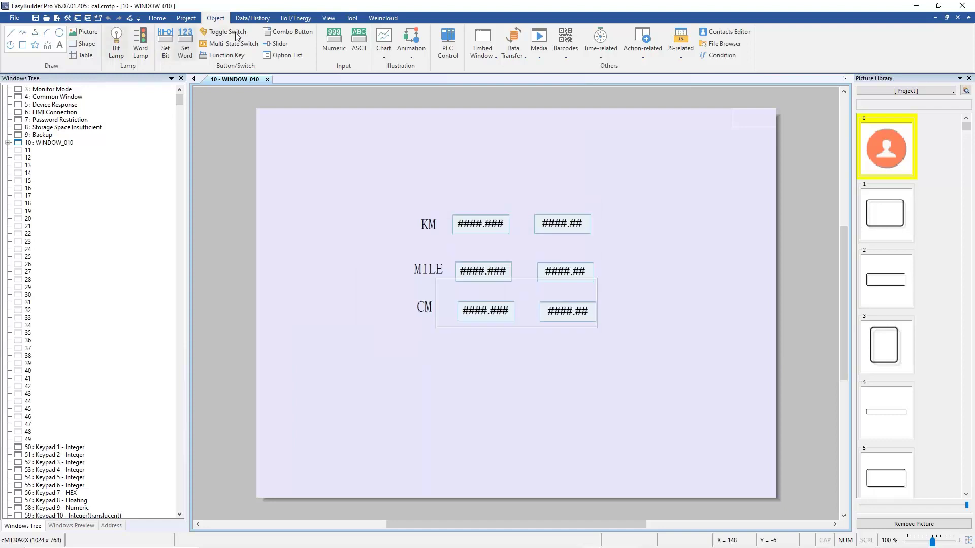
{"action": "left_click", "coordinate": [186, 18]}
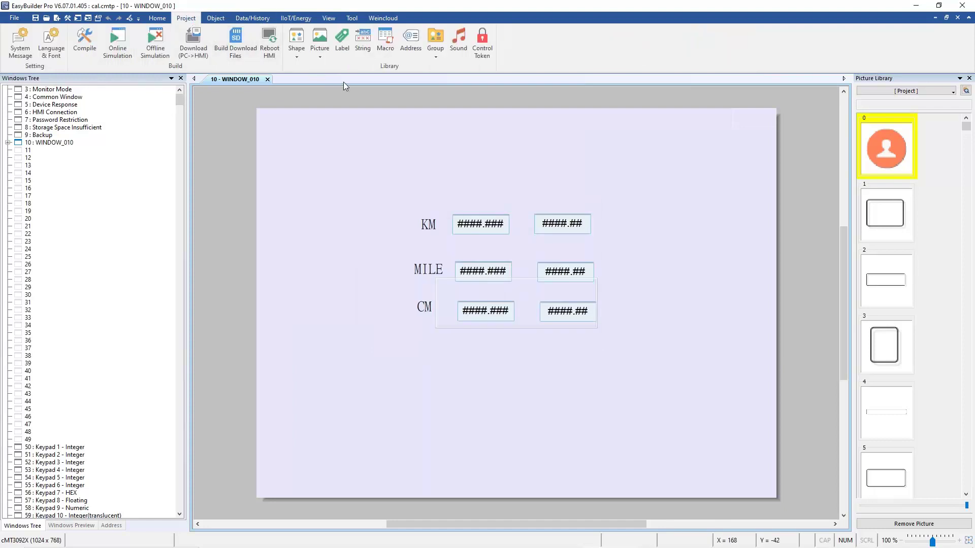
{"action": "left_click", "coordinate": [403, 41]}
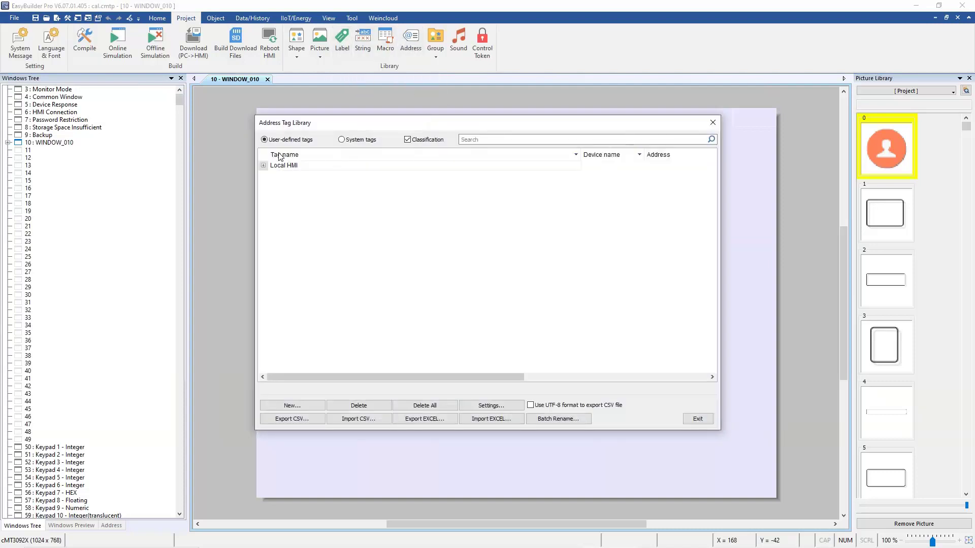
Examine the address and conversion settings of Tag_0 under Local HMI, and close them without changes
{"action": "left_click", "coordinate": [263, 166]}
{"action": "scroll", "coordinate": [373, 276], "scroll_direction": "down", "scroll_amount": 3}
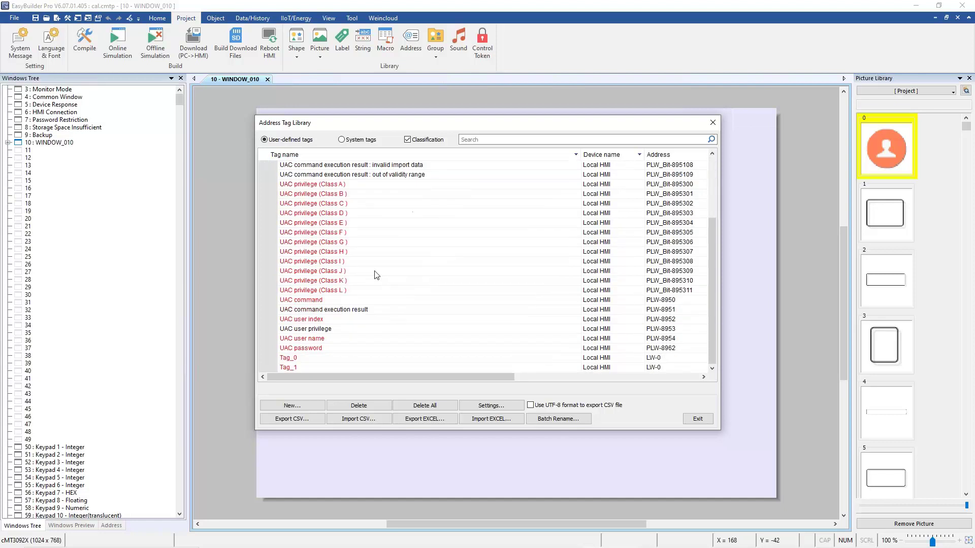
{"action": "left_click", "coordinate": [306, 358]}
{"action": "double_click", "coordinate": [306, 359]}
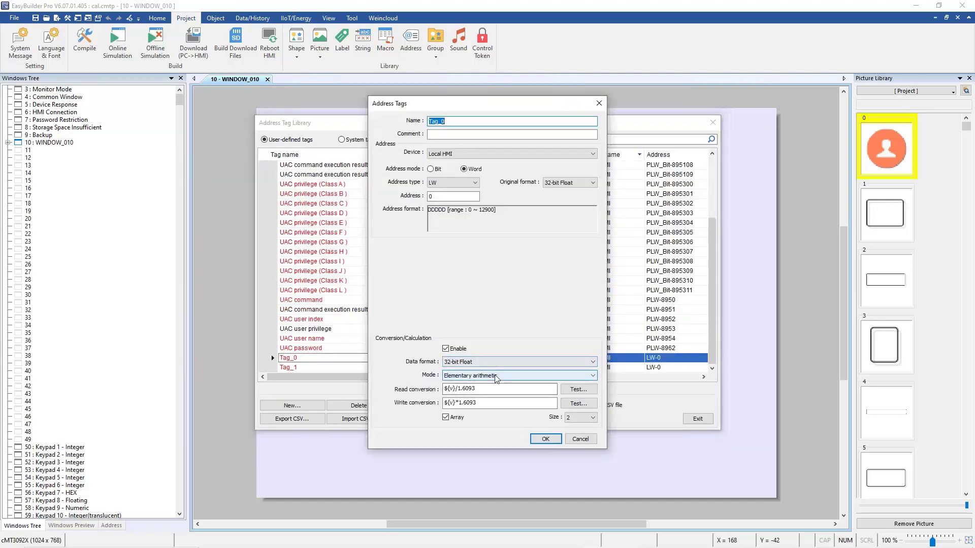
{"action": "left_click", "coordinate": [584, 441]}
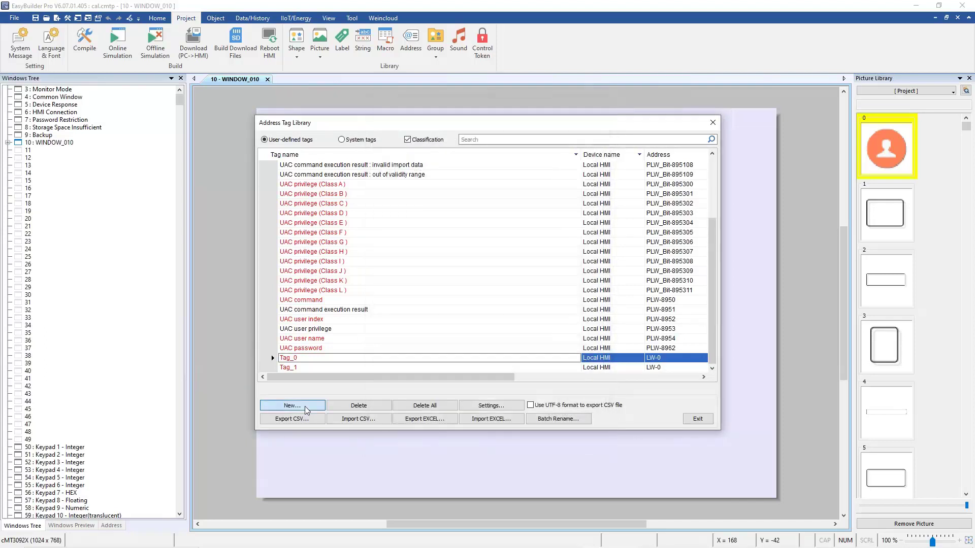
Start a new Local HMI word tag in 32-bit Float format and enable its conversion in Macro subroutine mode
{"action": "left_click", "coordinate": [305, 407]}
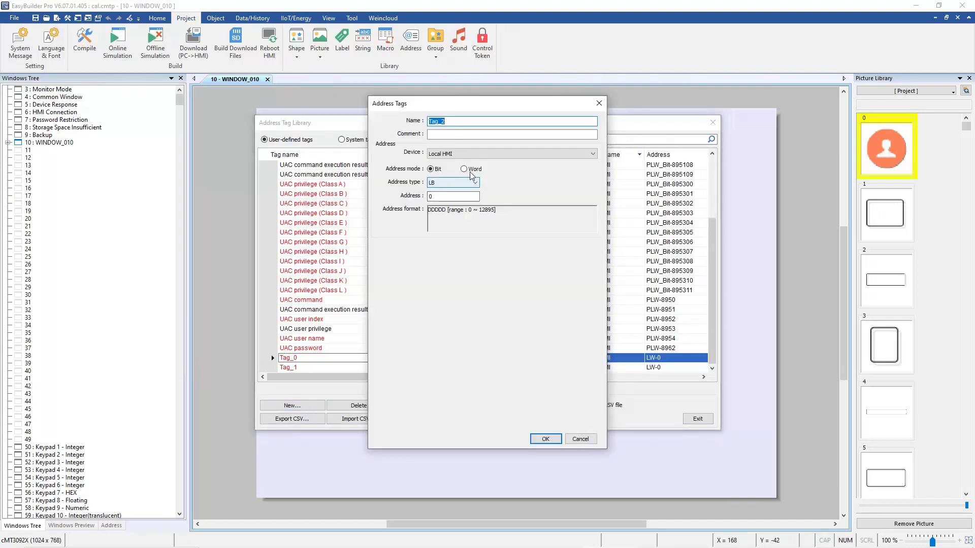
{"action": "left_click", "coordinate": [476, 169]}
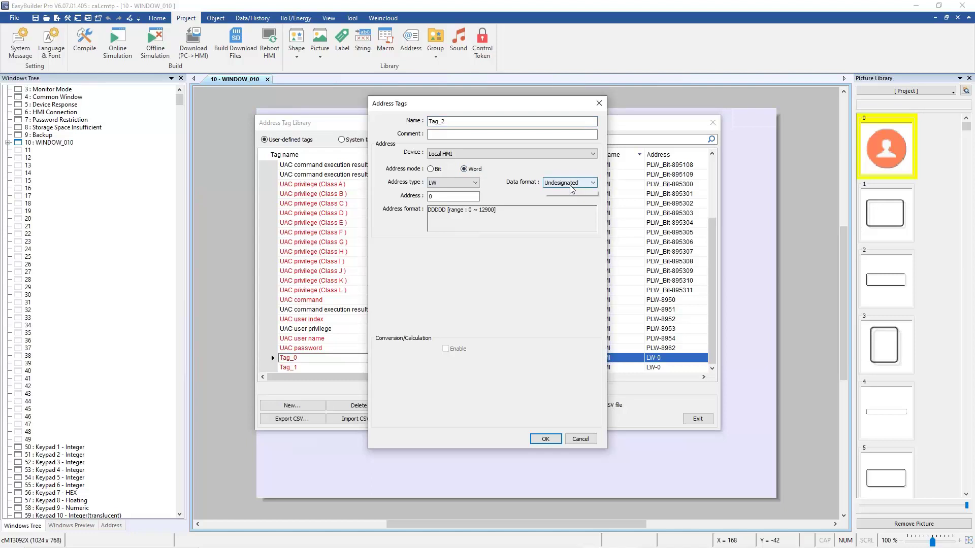
{"action": "left_click", "coordinate": [570, 183]}
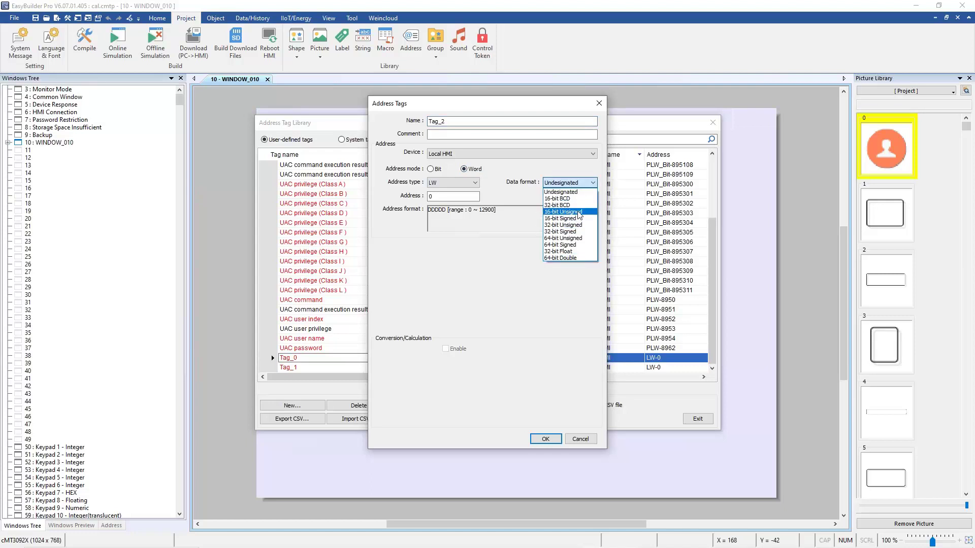
{"action": "left_click", "coordinate": [576, 252]}
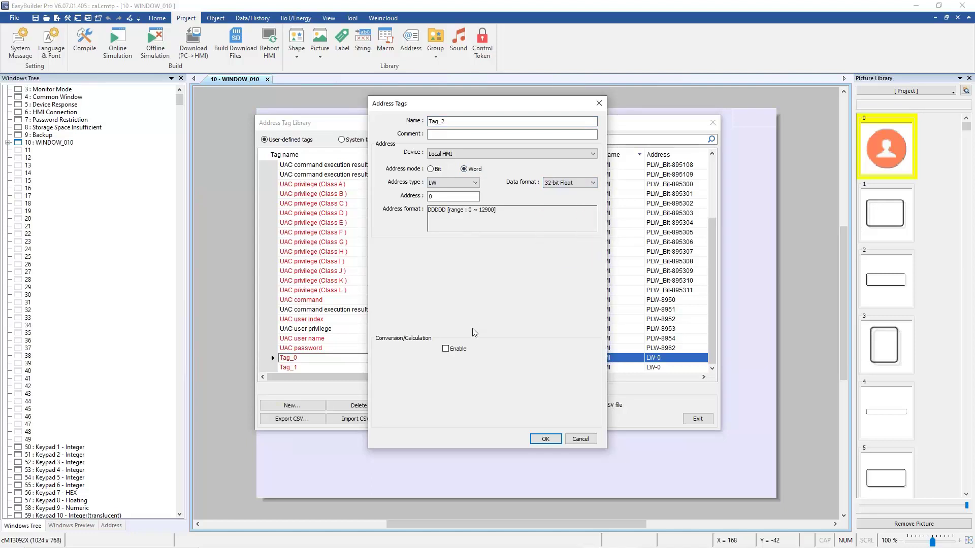
{"action": "left_click", "coordinate": [458, 350]}
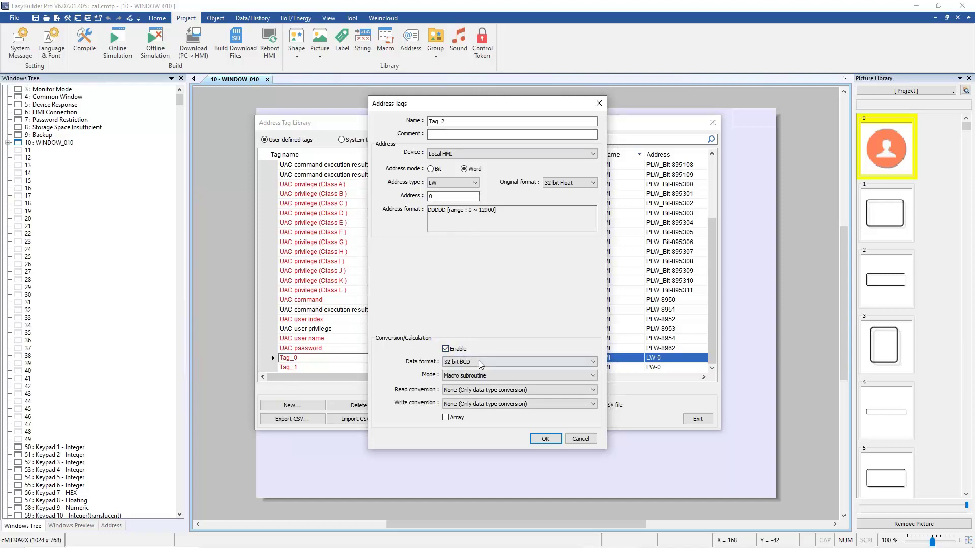
{"action": "left_click", "coordinate": [485, 376]}
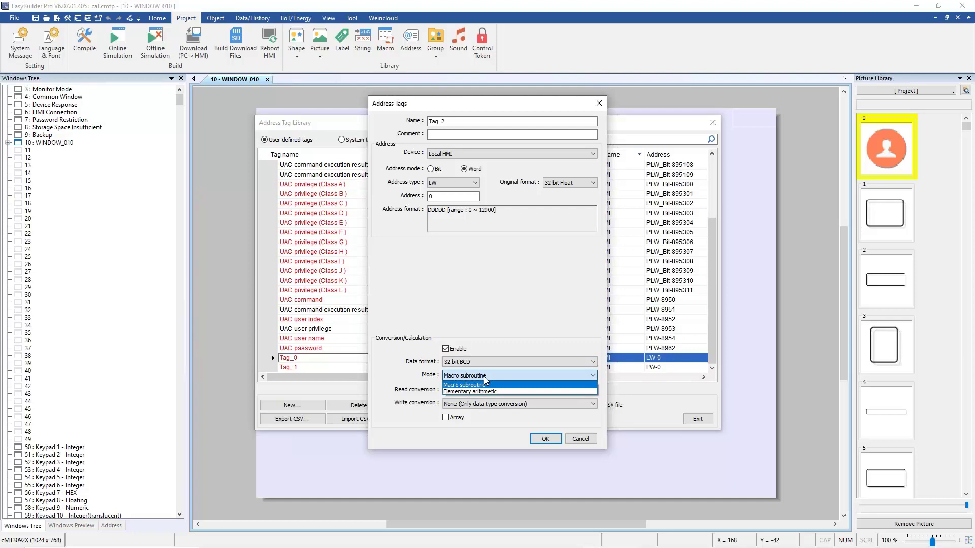
{"action": "left_click", "coordinate": [478, 386]}
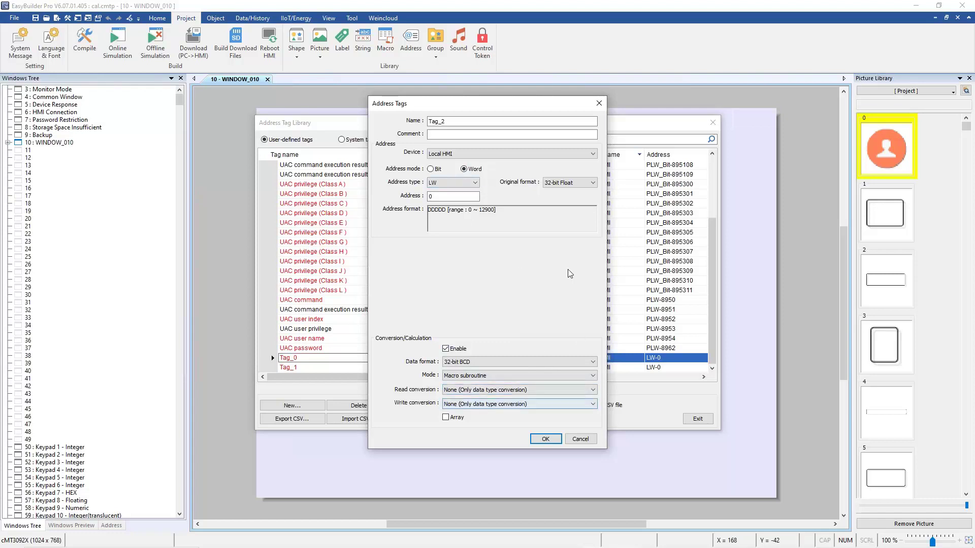
Set the new tag's conversion data format to 32-bit Float and its mode to Elementary arithmetic, and enter the read conversion field
{"action": "left_click", "coordinate": [485, 361]}
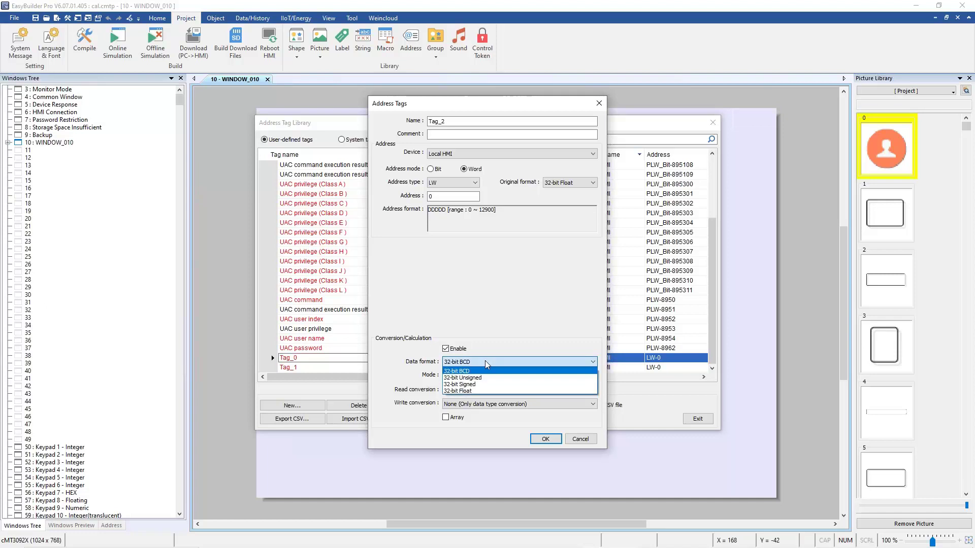
{"action": "left_click", "coordinate": [486, 391]}
{"action": "left_click", "coordinate": [485, 376]}
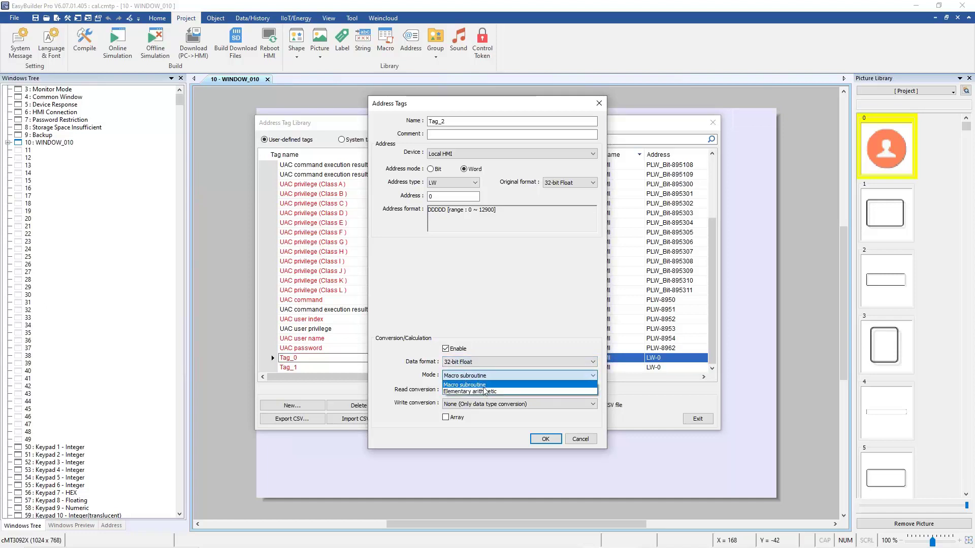
{"action": "left_click", "coordinate": [484, 390]}
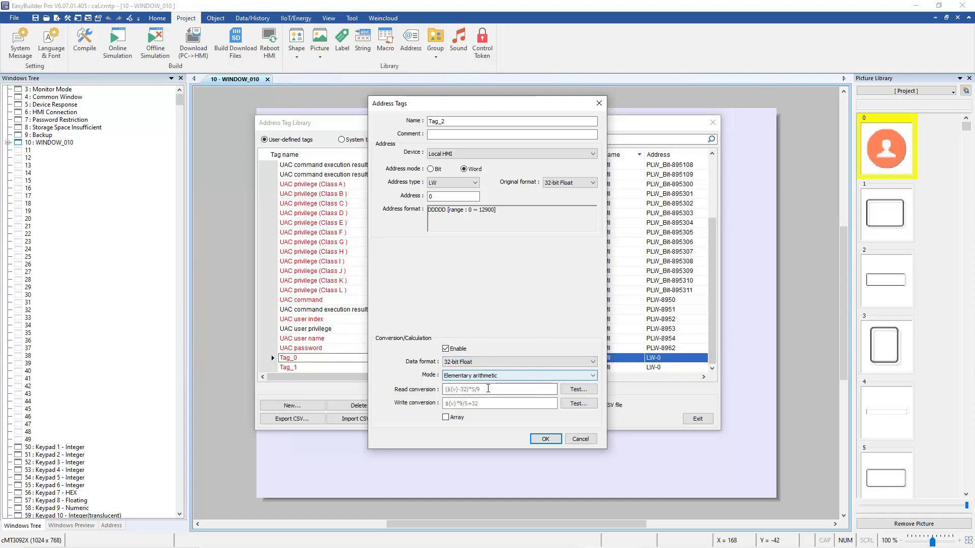
{"action": "left_click", "coordinate": [489, 388]}
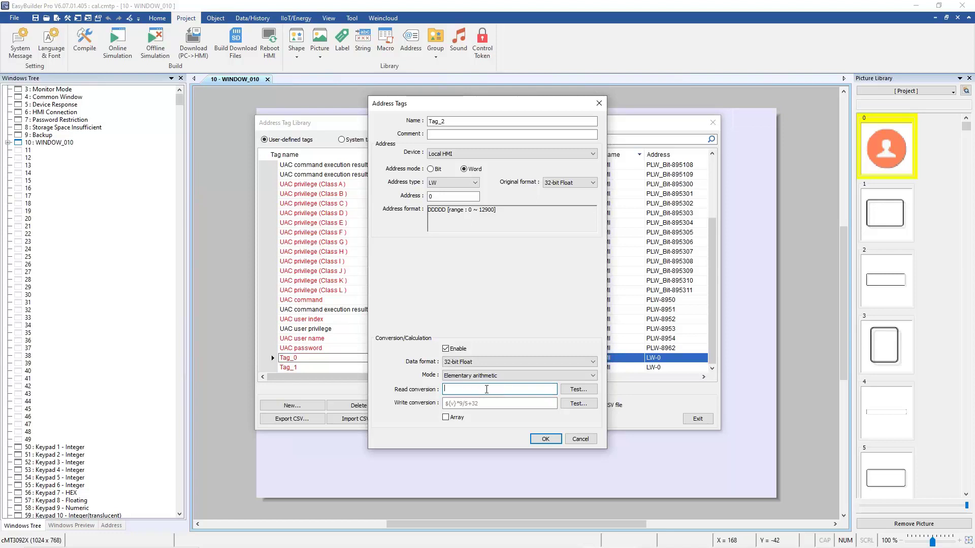
{"action": "key", "text": "Tab"}
{"action": "left_click", "coordinate": [474, 389]}
Review the km, mile and cm example in the presentation, and return to EasyBuilder Pro to discard the new tag and close the tag library
{"action": "key", "text": "alt+Tab"}
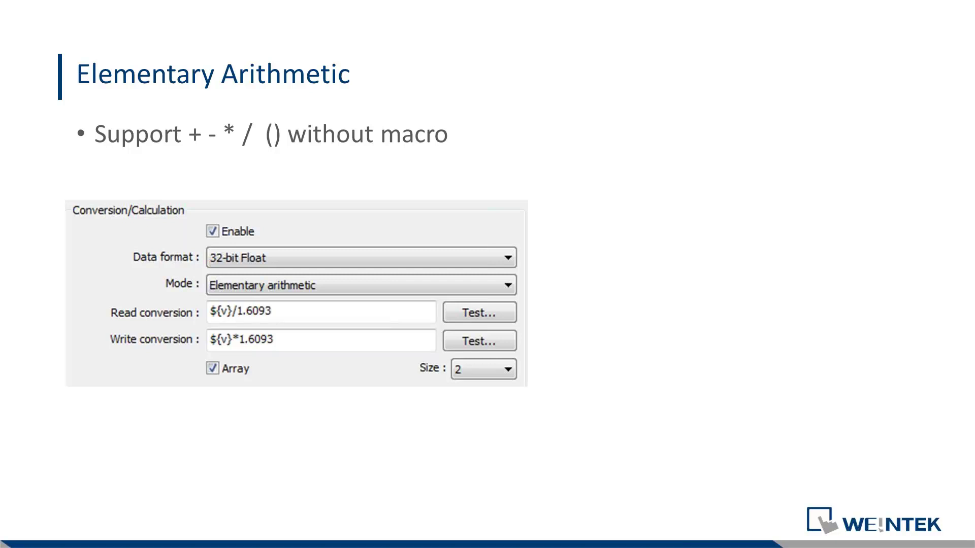
{"action": "key", "text": "Right"}
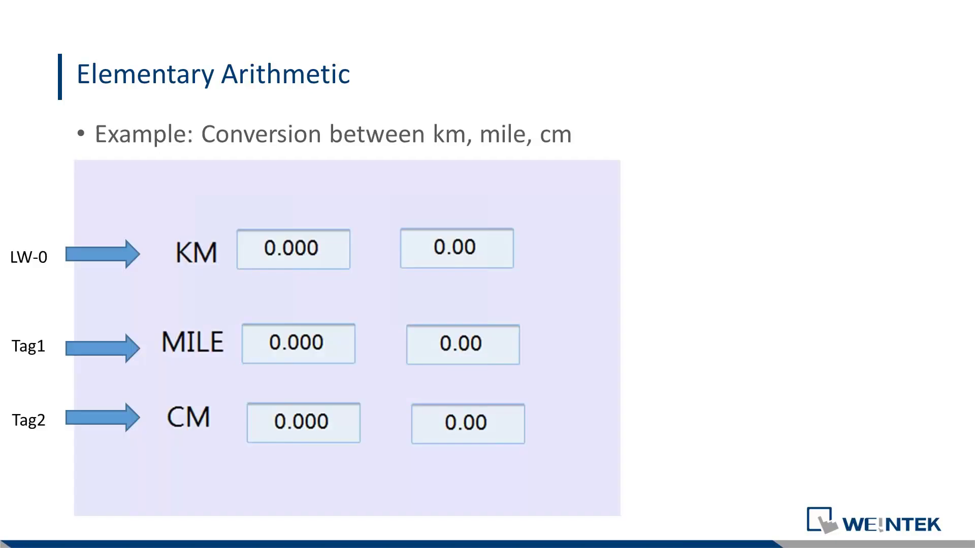
{"action": "key", "text": "alt+Tab"}
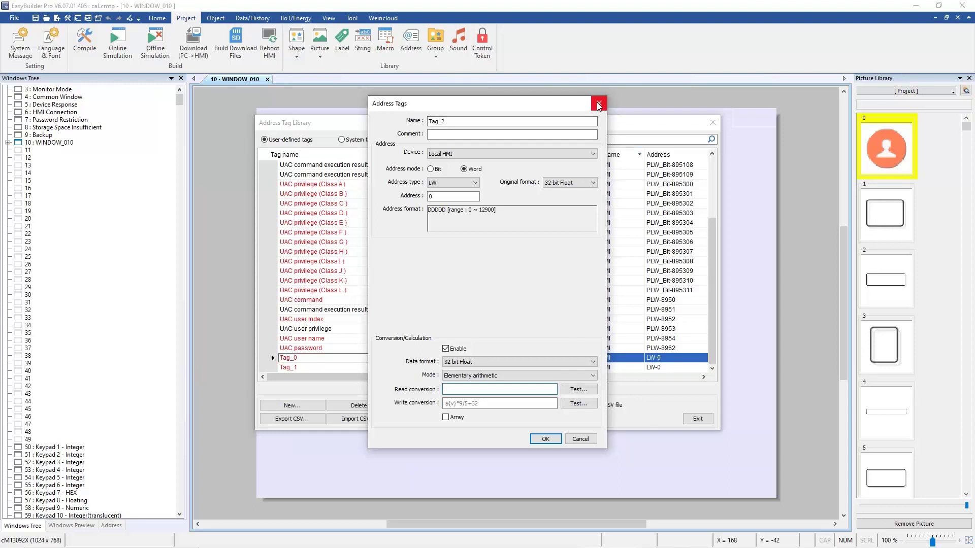
{"action": "left_click", "coordinate": [599, 105]}
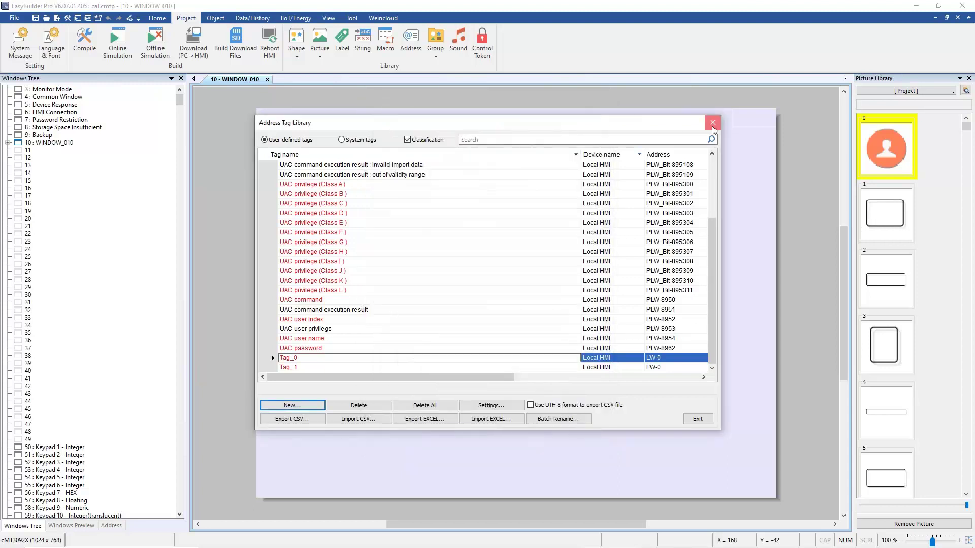
{"action": "left_click", "coordinate": [712, 124]}
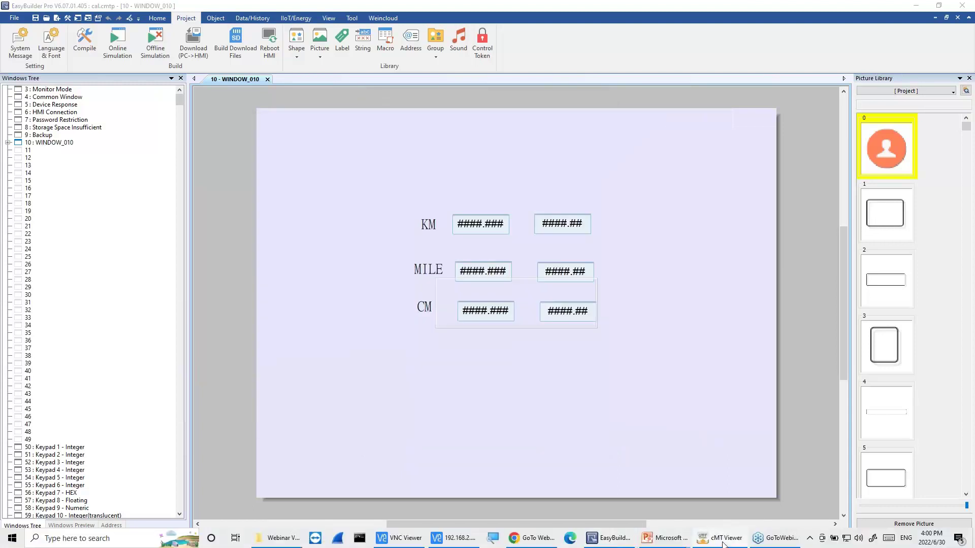
Open the project's simulation in cMT Viewer and set the first KM value to 1
{"action": "left_click", "coordinate": [724, 543]}
{"action": "key", "text": "ctrl+F7"}
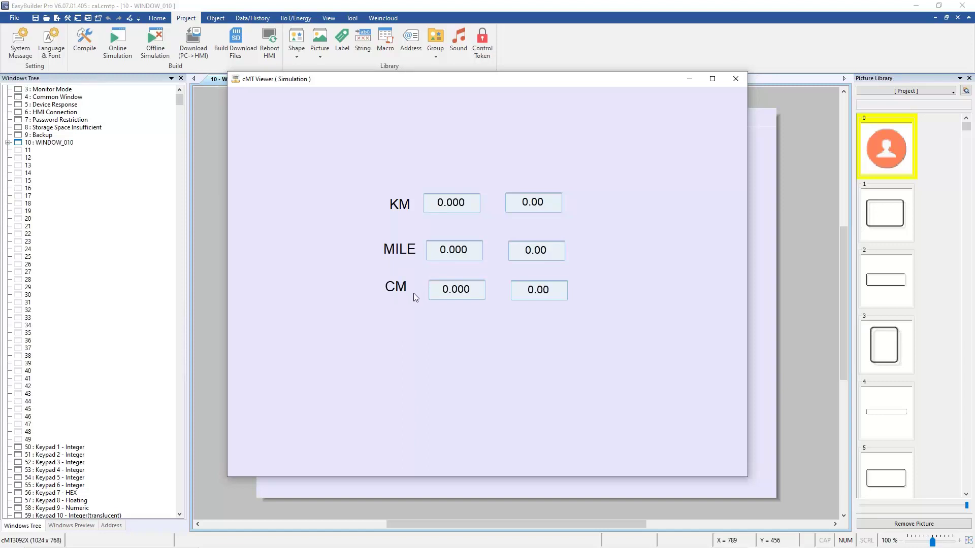
{"action": "left_click", "coordinate": [455, 205]}
{"action": "type", "text": "1"}
{"action": "key", "text": "Return"}
Set the first MILE value in the simulation to 1
{"action": "left_click", "coordinate": [453, 251]}
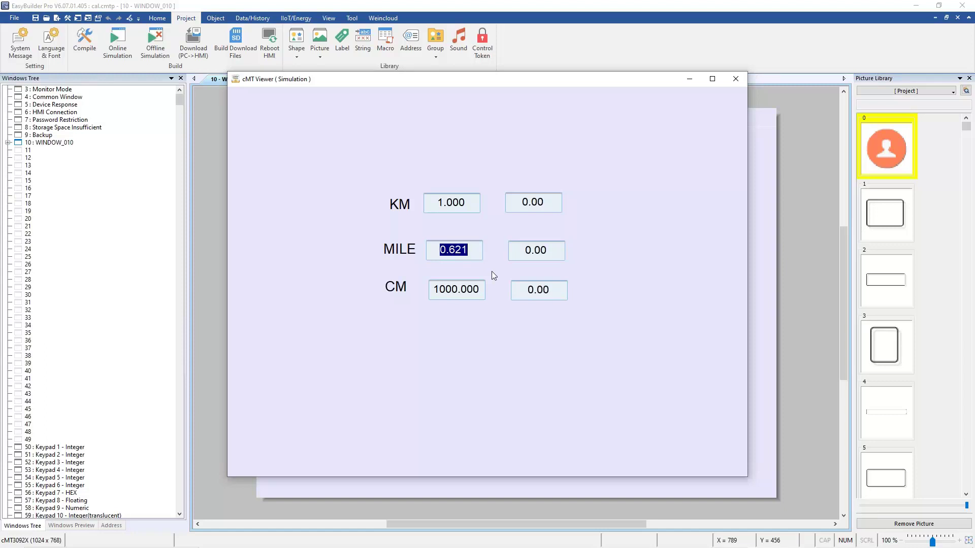
{"action": "type", "text": "1"}
{"action": "key", "text": "Return"}
Test the CM conversion in the simulation by setting the first CM value to 1000 and then to 100
{"action": "left_click", "coordinate": [463, 291]}
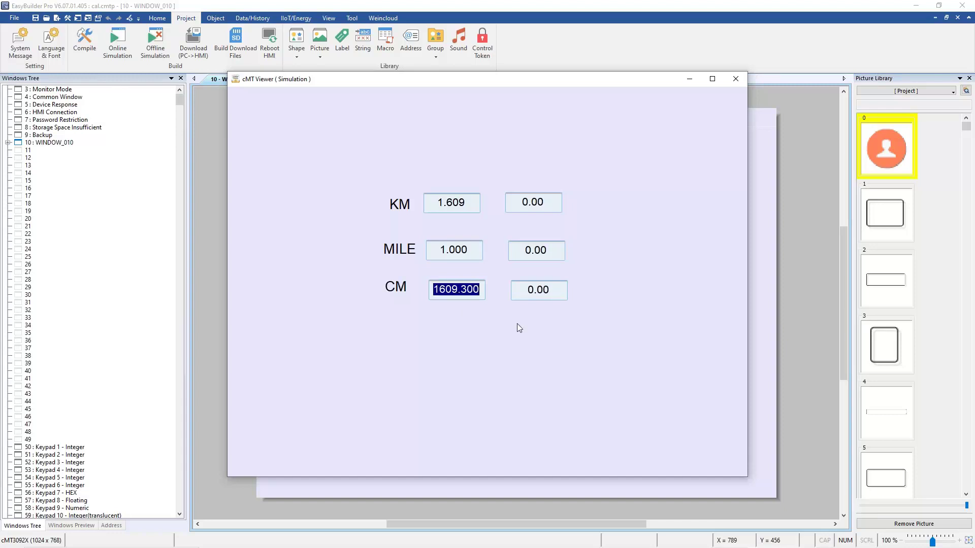
{"action": "type", "text": "11"}
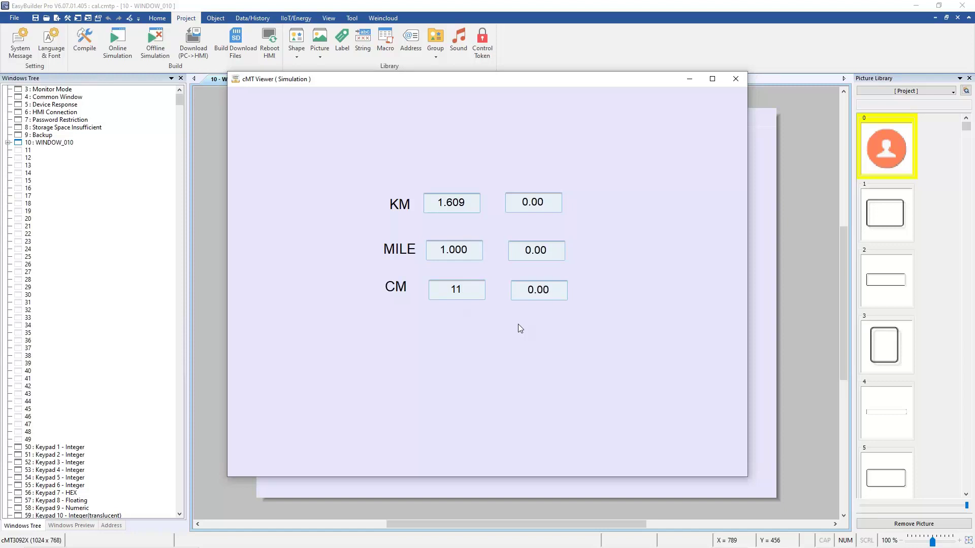
{"action": "key", "text": "BackSpace"}
{"action": "type", "text": "000"}
{"action": "key", "text": "Return"}
{"action": "left_click", "coordinate": [458, 293]}
{"action": "type", "text": "100"}
{"action": "key", "text": "Return"}
Show the Step 1 slide on going to Project => Address in the presentation, and switch back to EasyBuilder Pro
{"action": "key", "text": "alt+Tab"}
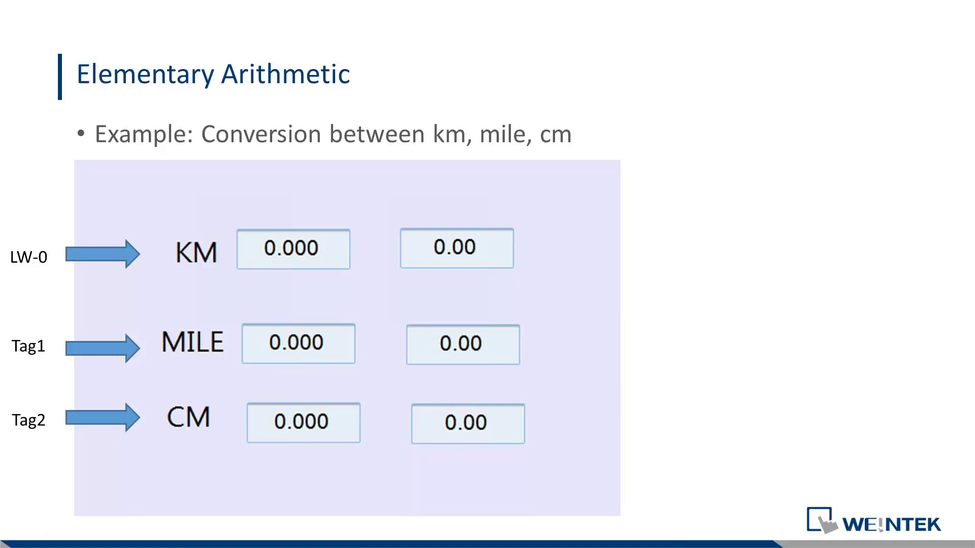
{"action": "key", "text": "Right"}
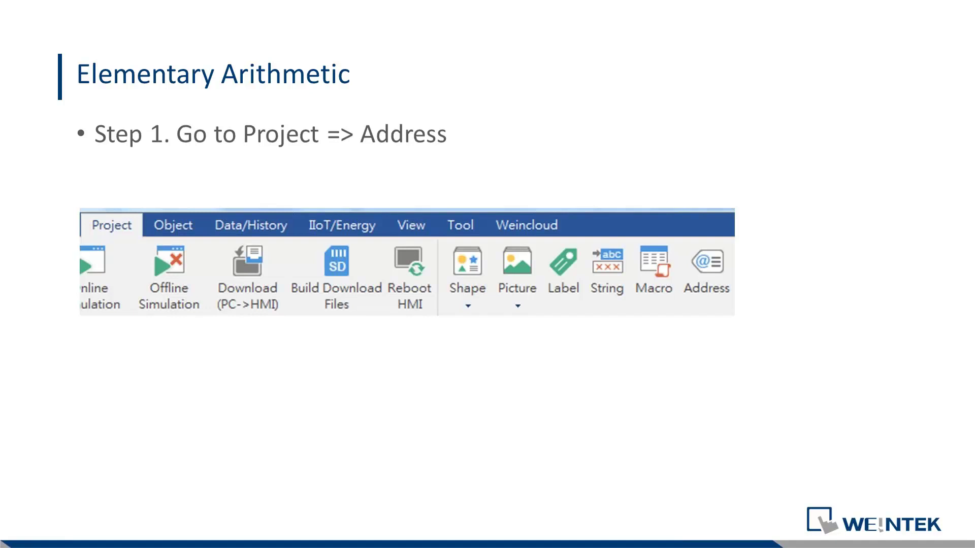
{"action": "key", "text": "alt+Tab"}
{"action": "key", "text": "alt+Tab"}
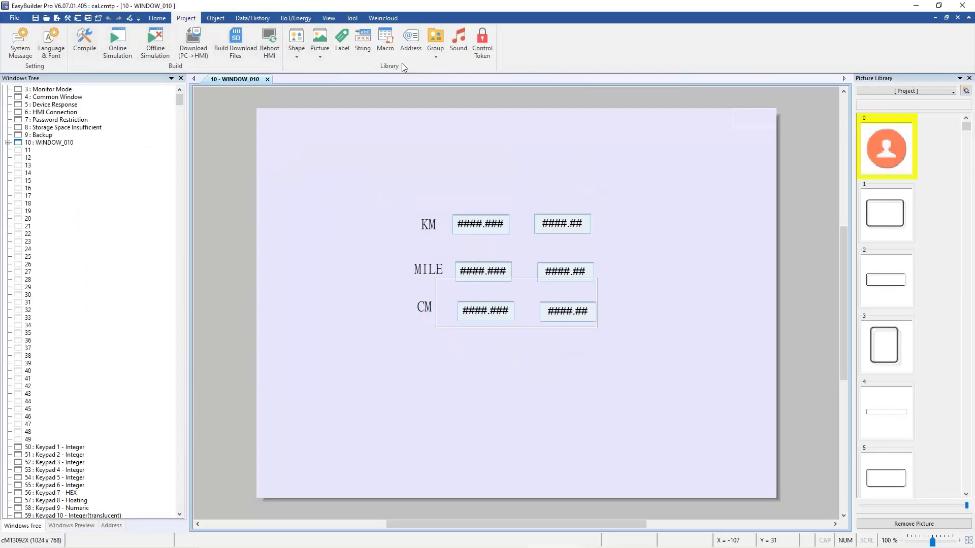
Start a new user-defined tag in the Address Tag Library with Word address mode and 32-bit Float data format
{"action": "left_click", "coordinate": [411, 39]}
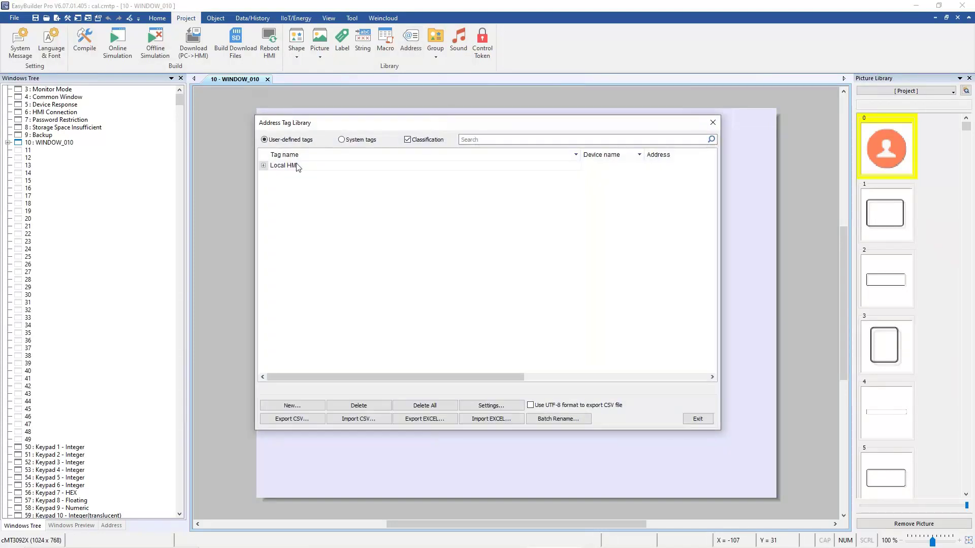
{"action": "left_click", "coordinate": [292, 405]}
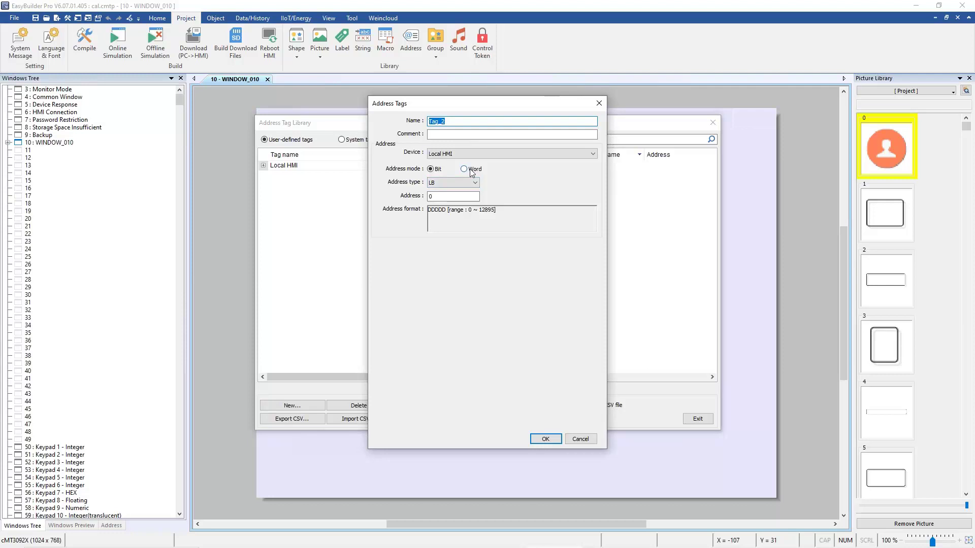
{"action": "left_click", "coordinate": [465, 169]}
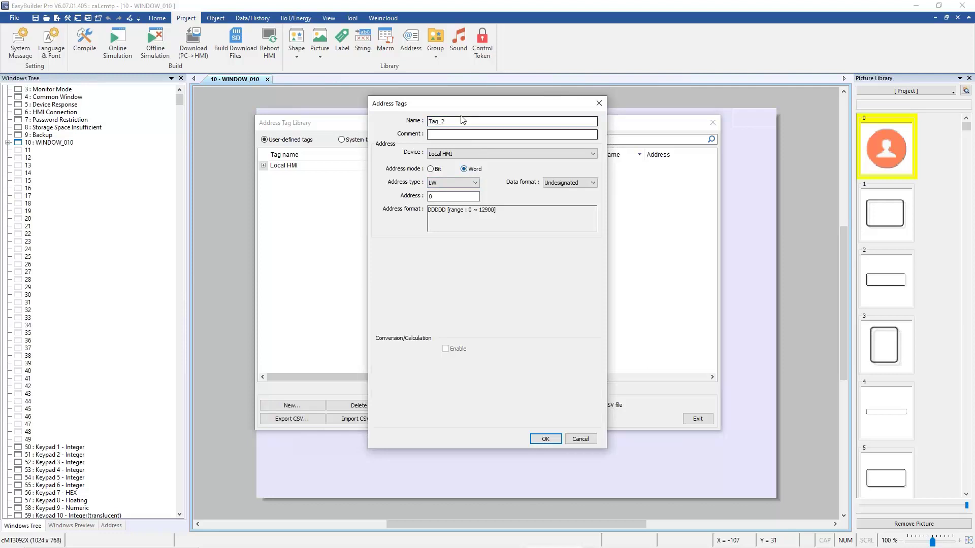
{"action": "left_click_drag", "start_coordinate": [463, 120], "coordinate": [423, 122]}
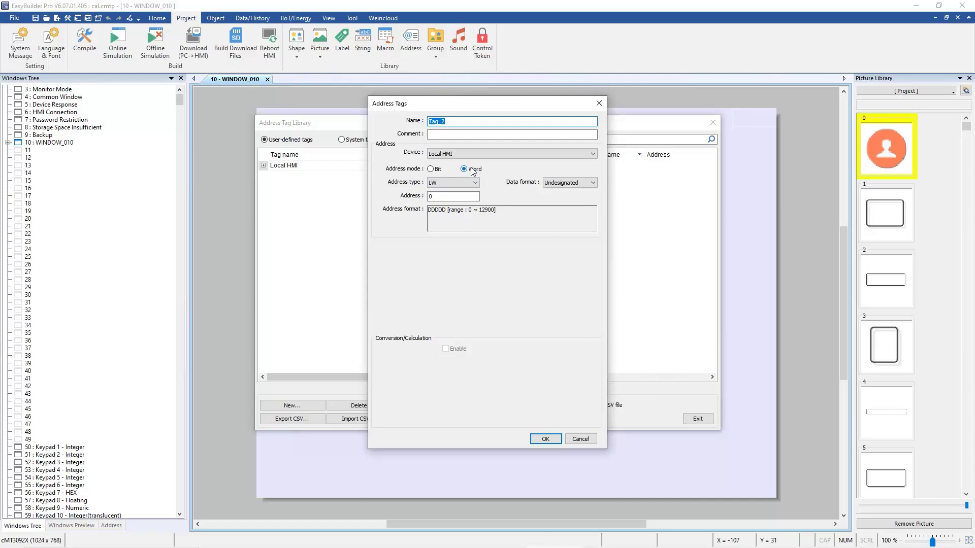
{"action": "left_click", "coordinate": [566, 184]}
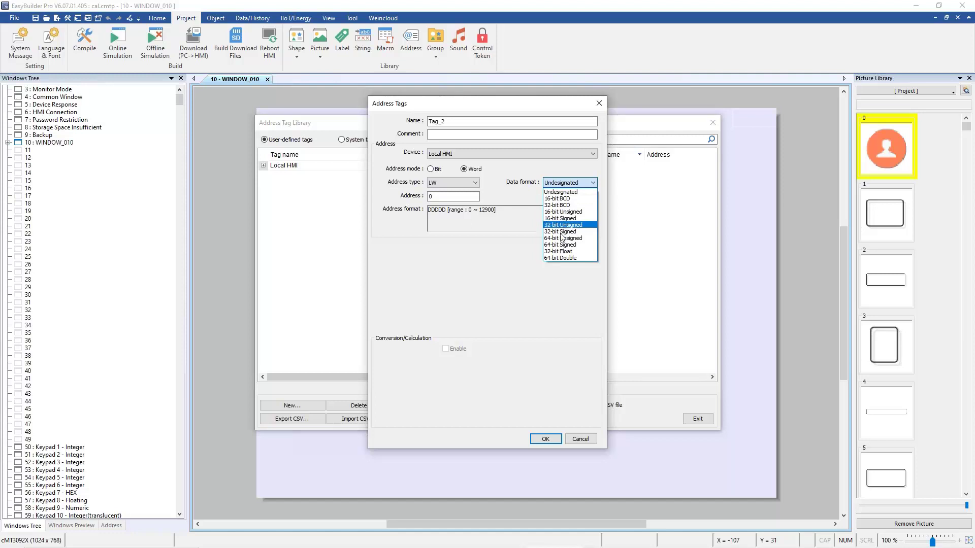
{"action": "left_click", "coordinate": [560, 252]}
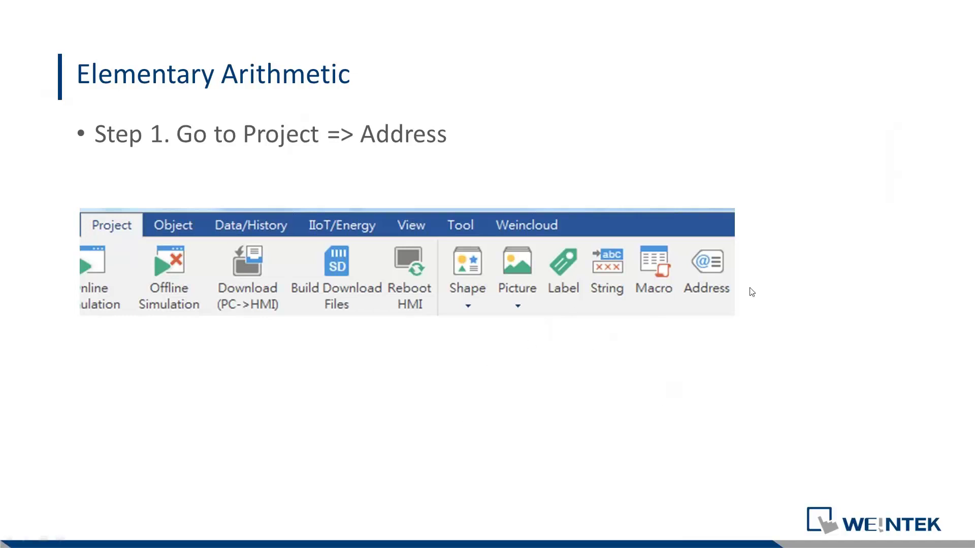
Review the slides up to Step 3, and enable the new tag's conversion with 32-bit Float data format and Elementary arithmetic mode
{"action": "left_click", "coordinate": [709, 275]}
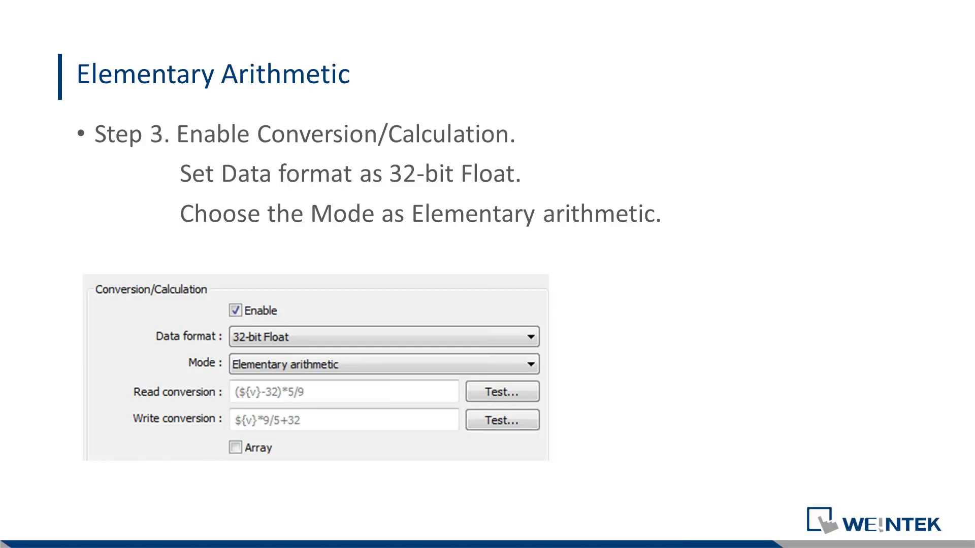
{"action": "key", "text": "alt+Tab"}
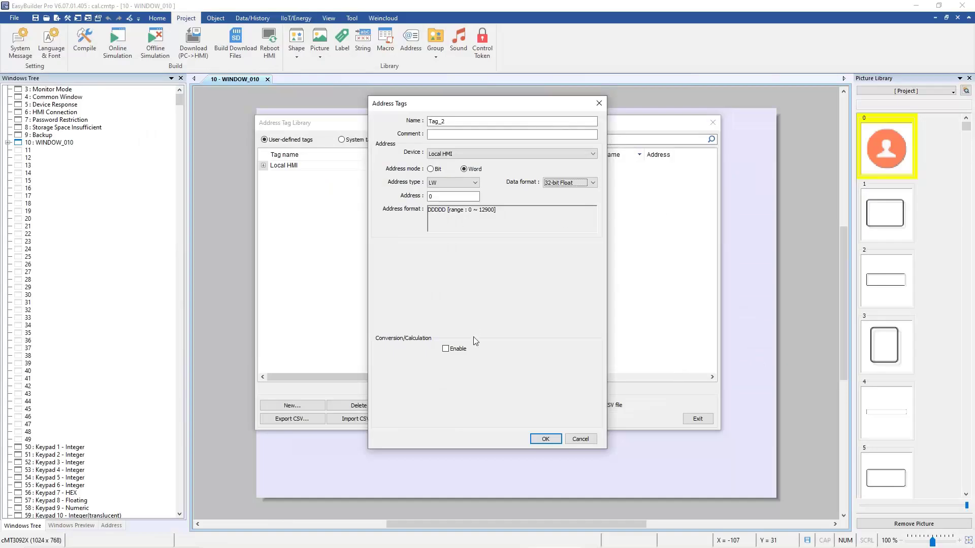
{"action": "left_click", "coordinate": [461, 350]}
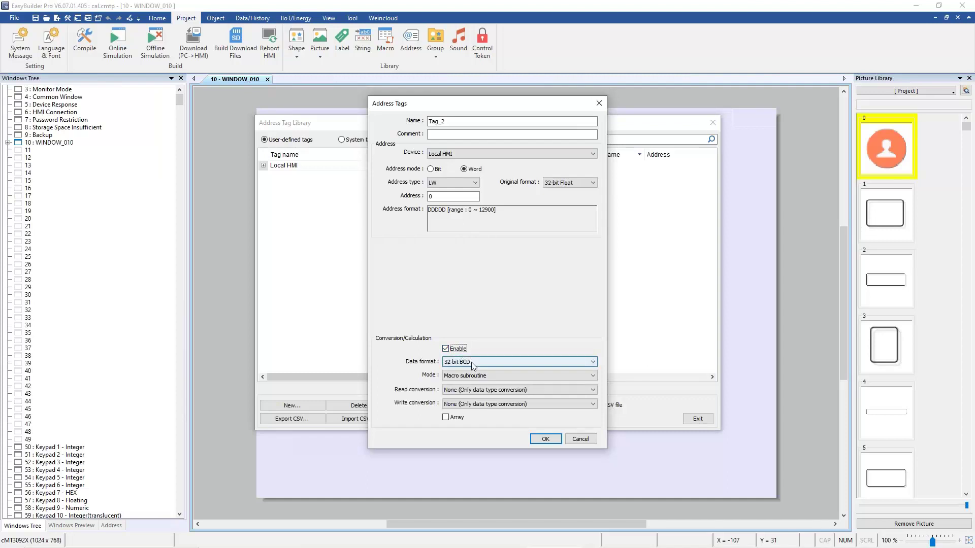
{"action": "left_click", "coordinate": [471, 362]}
{"action": "left_click", "coordinate": [473, 389]}
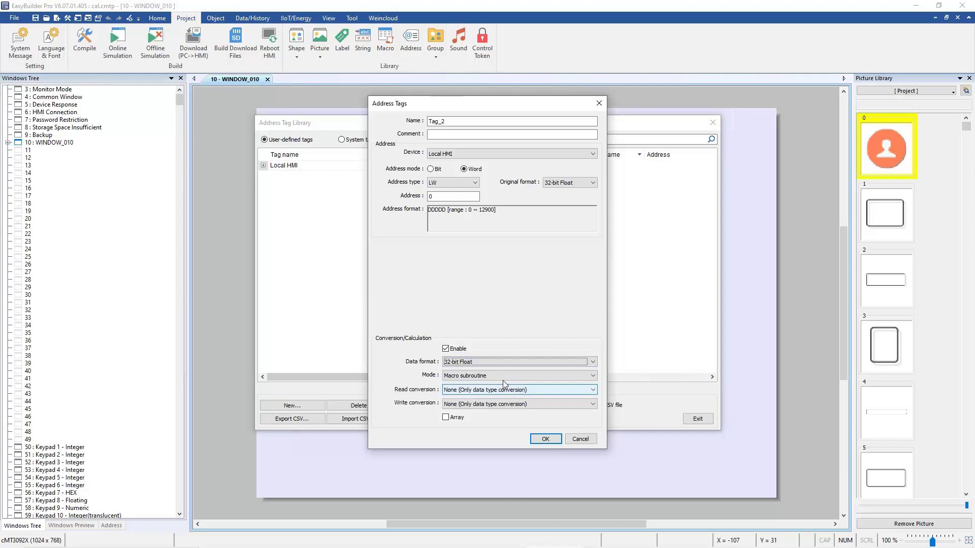
{"action": "left_click", "coordinate": [498, 376]}
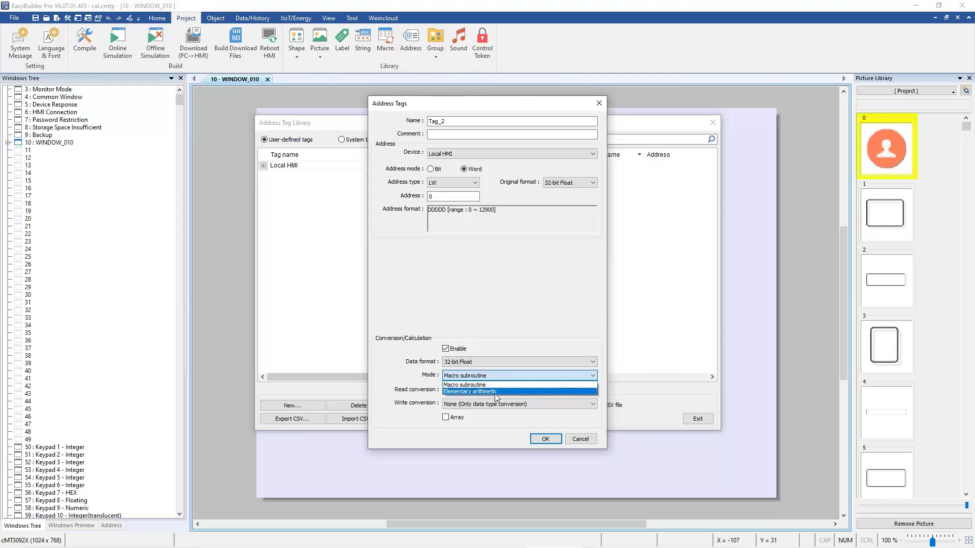
{"action": "left_click", "coordinate": [494, 393]}
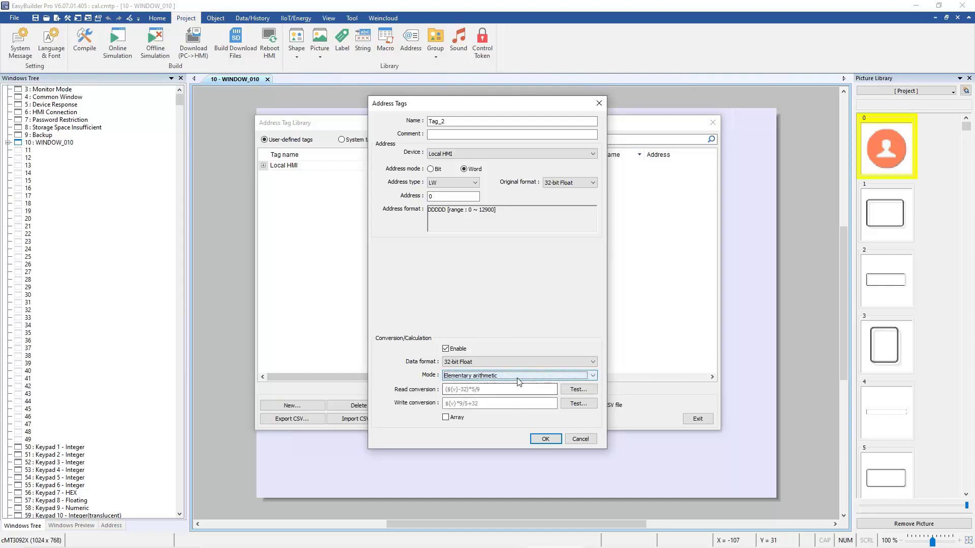
Reselect Elementary arithmetic as the new tag's mode, and review the Step 4 slide on the KM to Mile formula before returning to EasyBuilder Pro
{"action": "left_click", "coordinate": [475, 376]}
{"action": "left_click", "coordinate": [474, 382]}
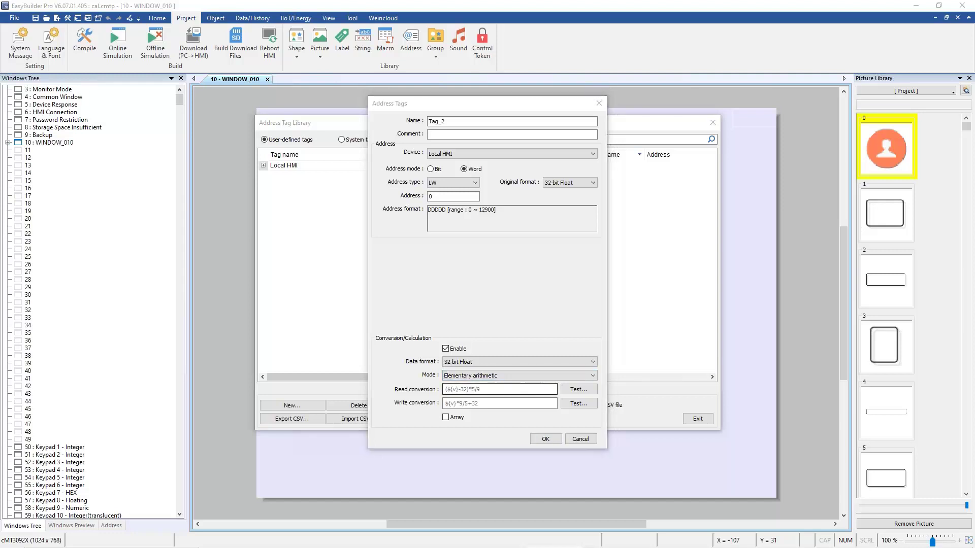
{"action": "key", "text": "alt+Tab"}
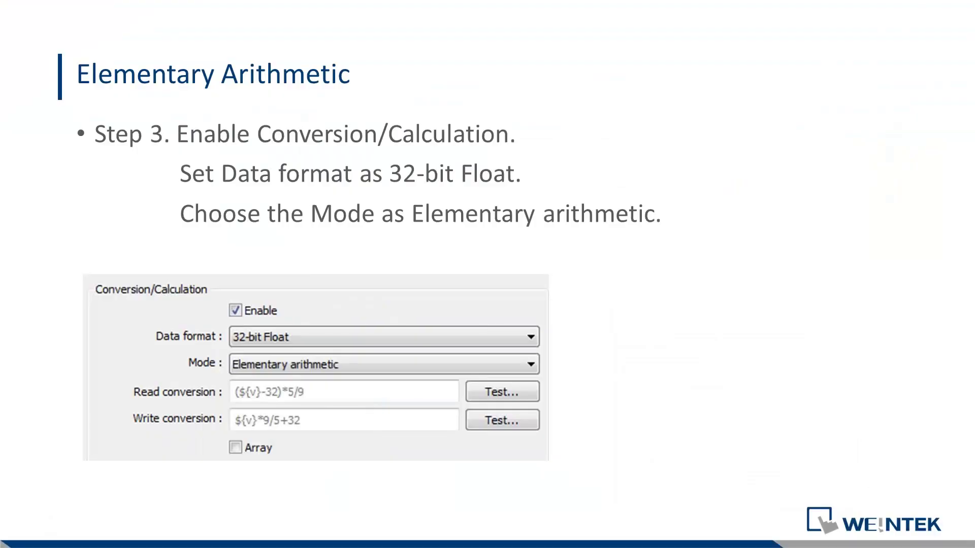
{"action": "key", "text": "Right"}
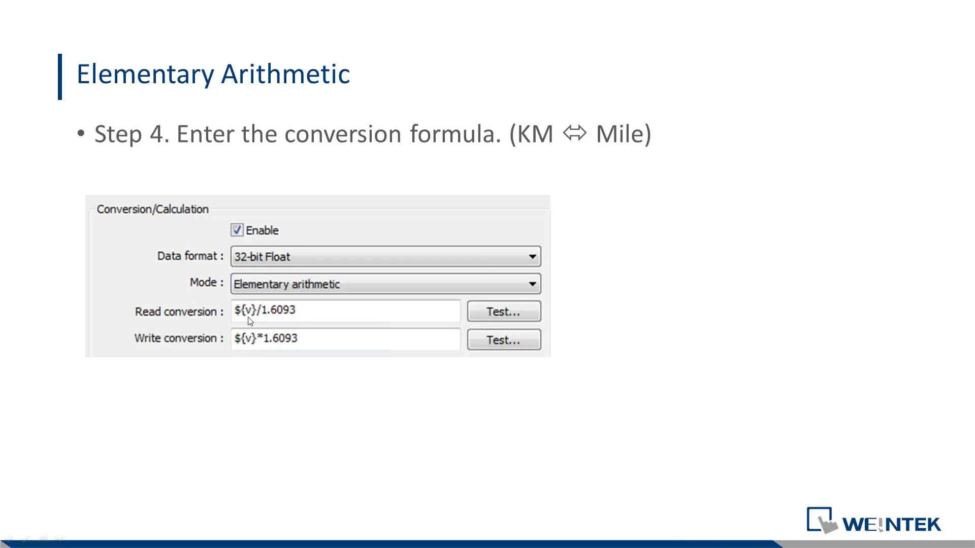
{"action": "key", "text": "alt+Tab"}
{"action": "key", "text": "alt+Tab"}
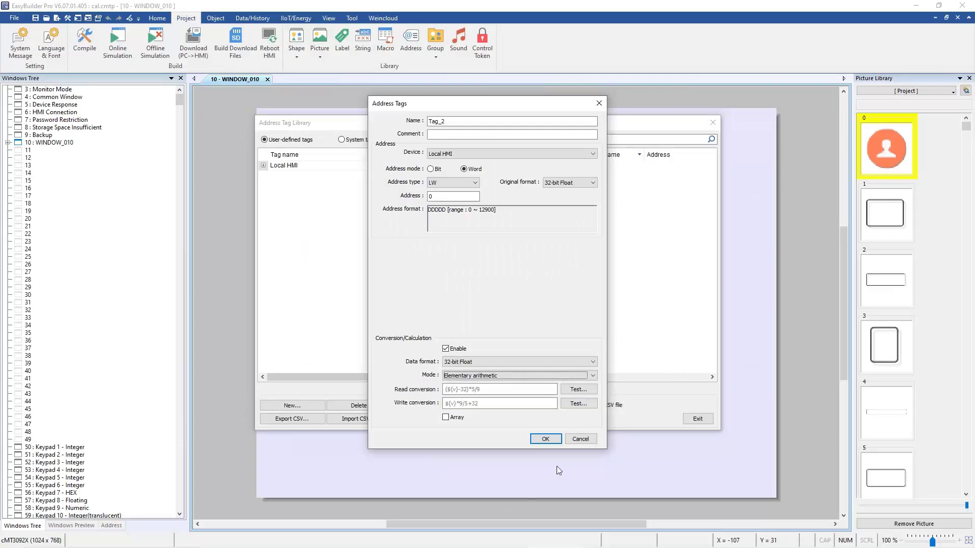
Discard the new tag, and open the settings of the existing Tag_0 under Local HMI in the Address Tag Library
{"action": "left_click", "coordinate": [580, 440]}
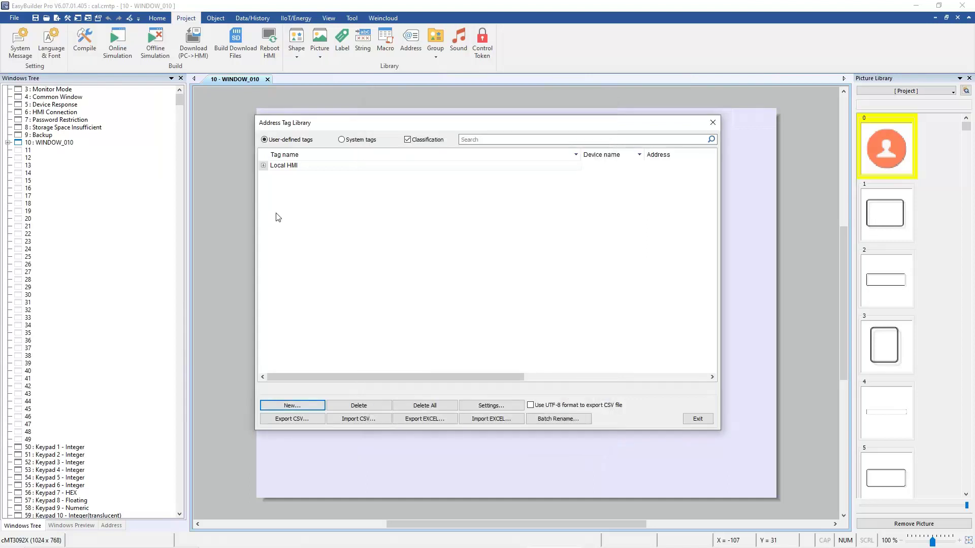
{"action": "left_click", "coordinate": [263, 166]}
{"action": "scroll", "coordinate": [366, 325], "scroll_direction": "down", "scroll_amount": 3}
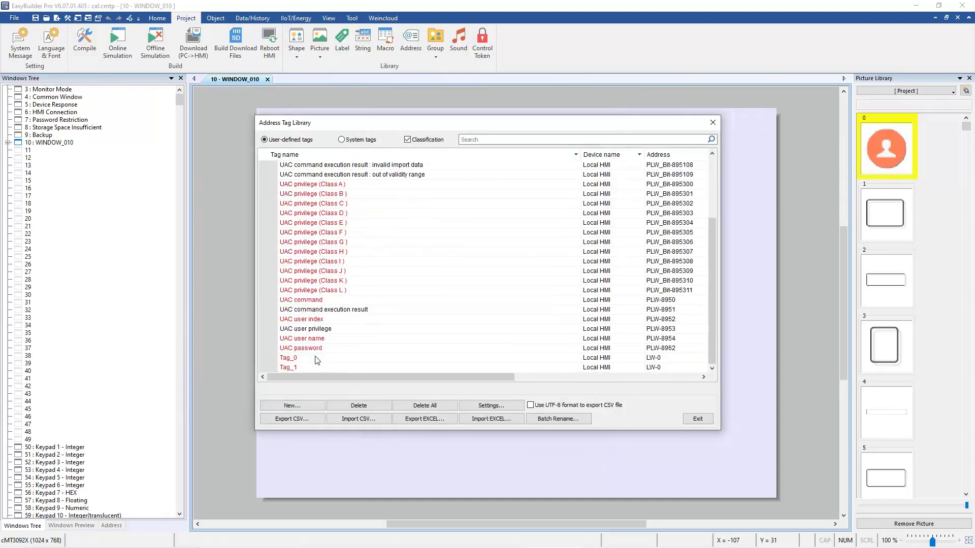
{"action": "left_click", "coordinate": [317, 359]}
{"action": "double_click", "coordinate": [317, 360]}
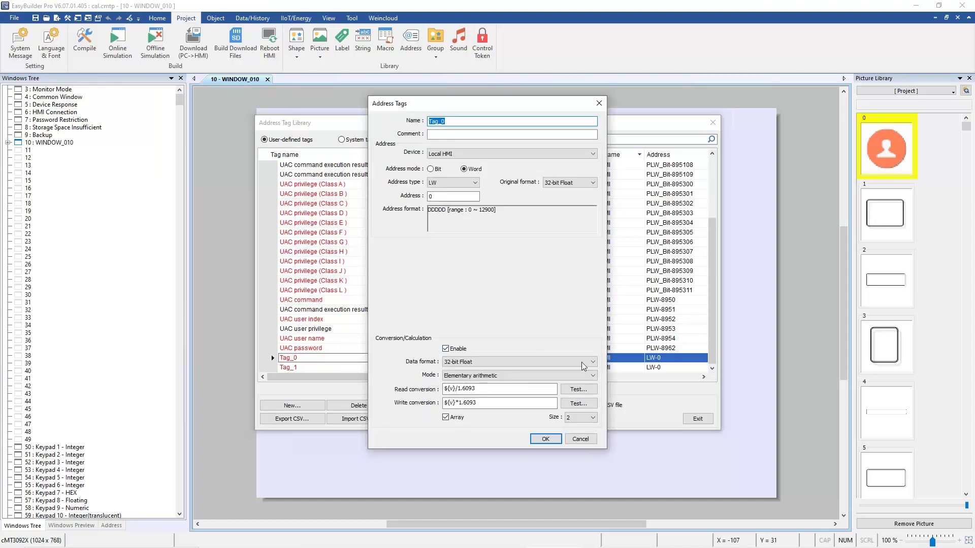
Test Tag_0's read conversion formula with an input value of 1, and close the test
{"action": "left_click", "coordinate": [584, 393]}
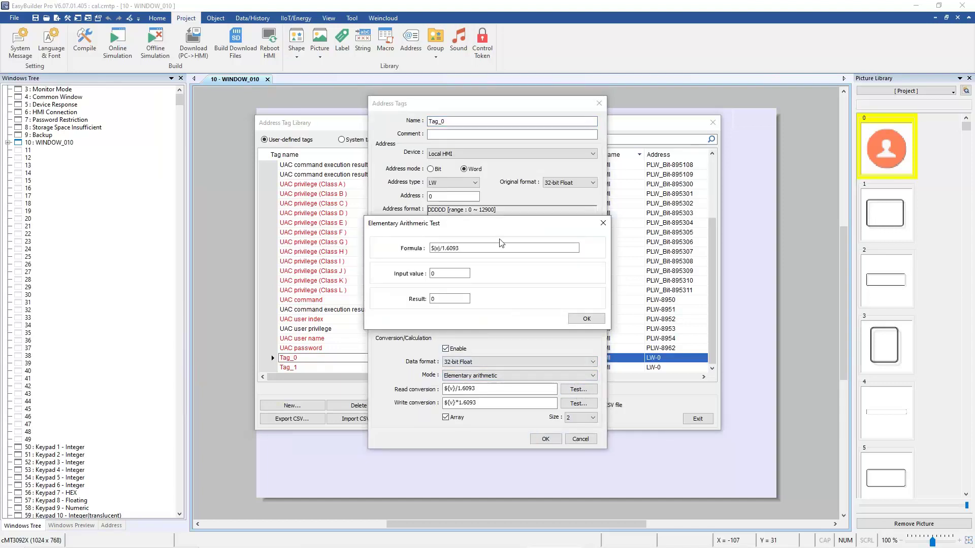
{"action": "left_click", "coordinate": [452, 272]}
{"action": "double_click", "coordinate": [452, 272]}
{"action": "type", "text": "1"}
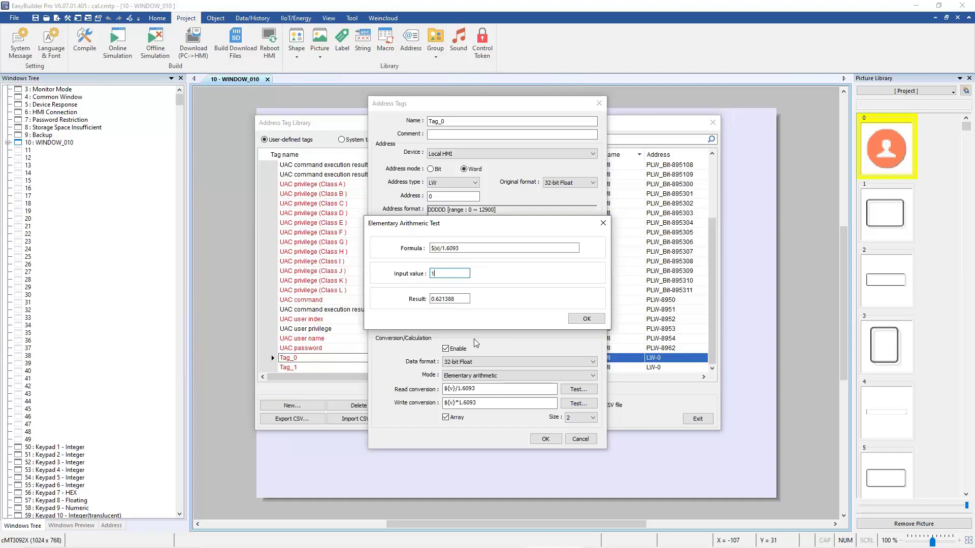
{"action": "left_click", "coordinate": [463, 301]}
{"action": "left_click_drag", "start_coordinate": [457, 300], "coordinate": [425, 302]}
{"action": "left_click", "coordinate": [584, 320]}
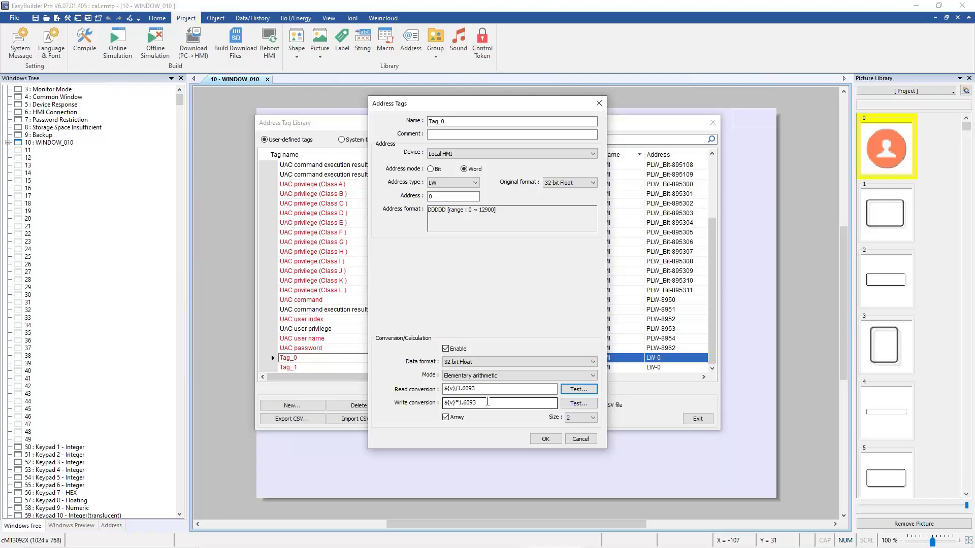
Test Tag_0's write conversion formula with an input value of 1, and confirm the tag's settings
{"action": "left_click", "coordinate": [579, 403]}
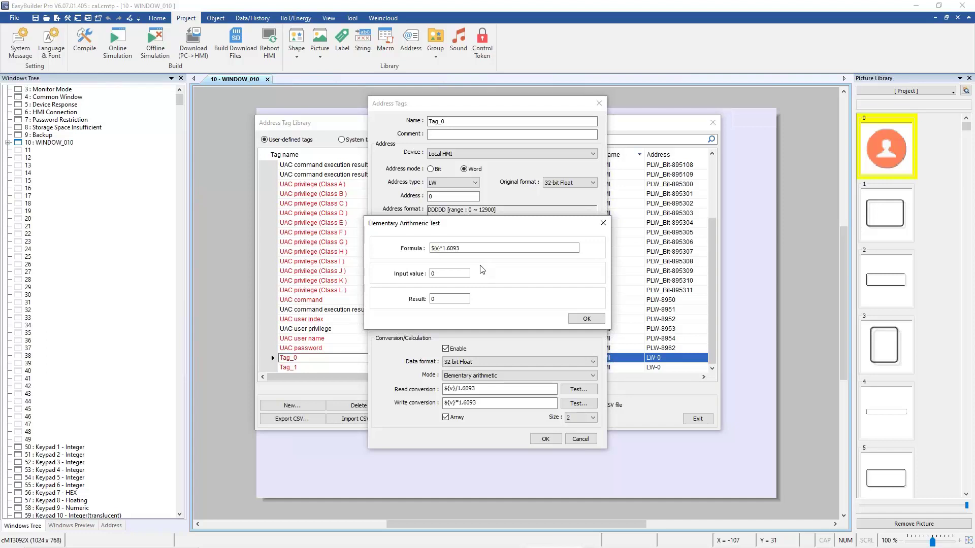
{"action": "left_click_drag", "start_coordinate": [444, 274], "coordinate": [429, 278]}
{"action": "type", "text": "1"}
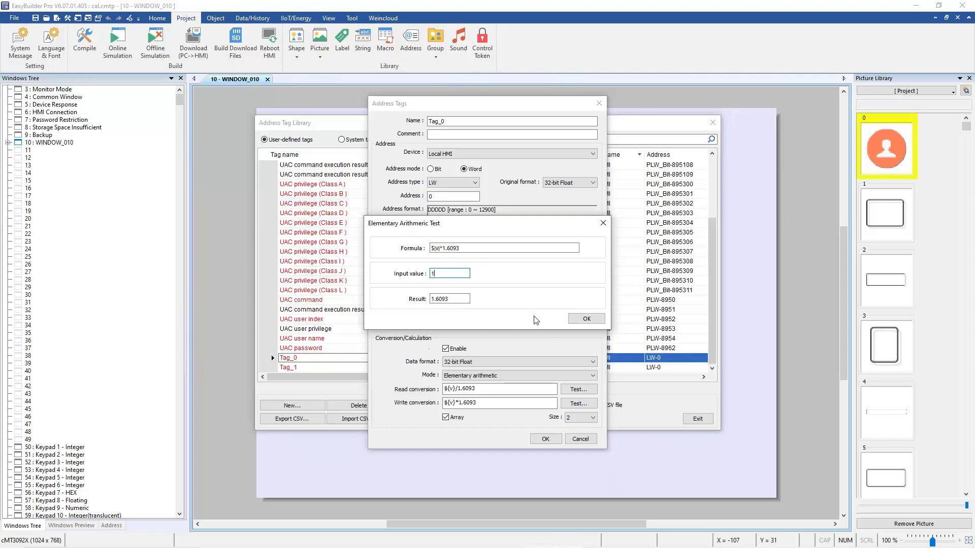
{"action": "left_click", "coordinate": [584, 319]}
{"action": "left_click", "coordinate": [545, 440]}
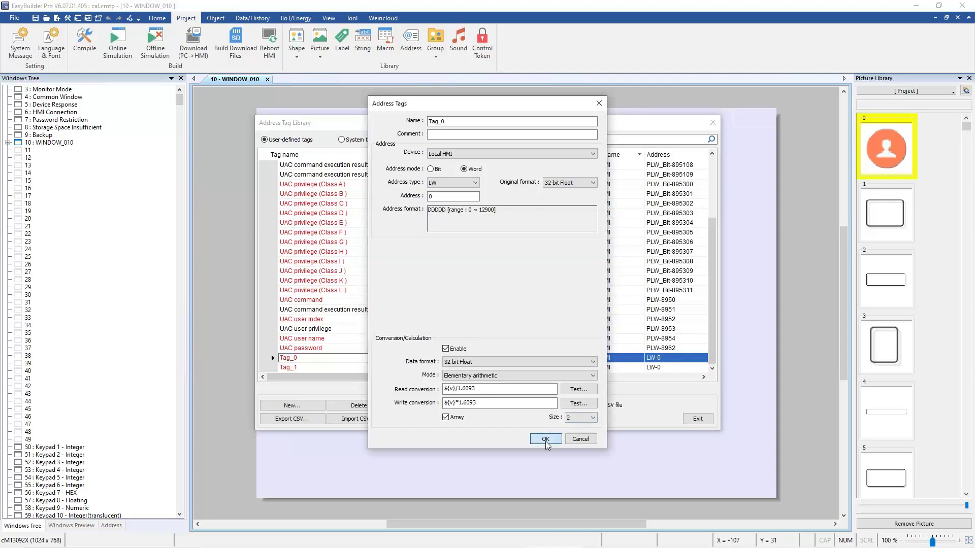
Show the Step 5 slide on creating another user-defined tag, and switch back to EasyBuilder Pro
{"action": "key", "text": "alt+Tab"}
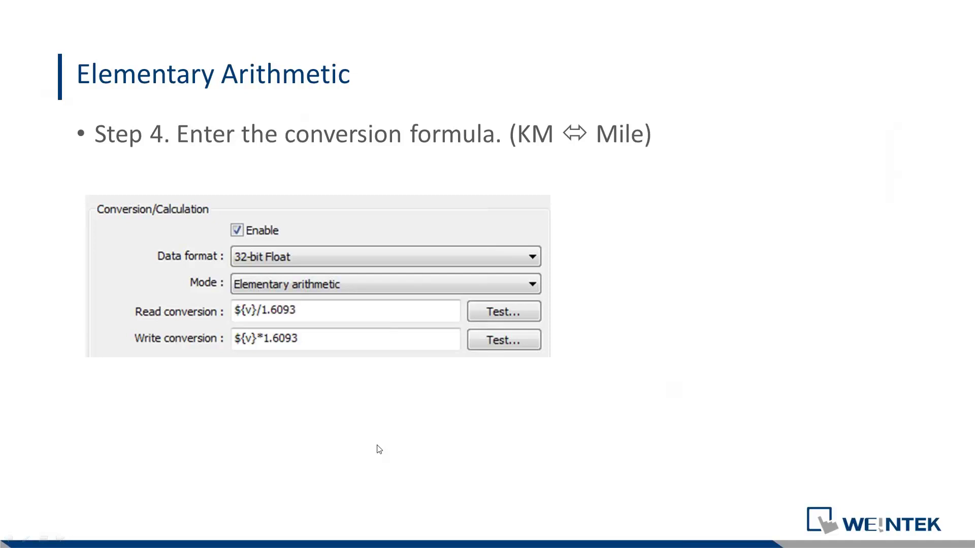
{"action": "key", "text": "Right"}
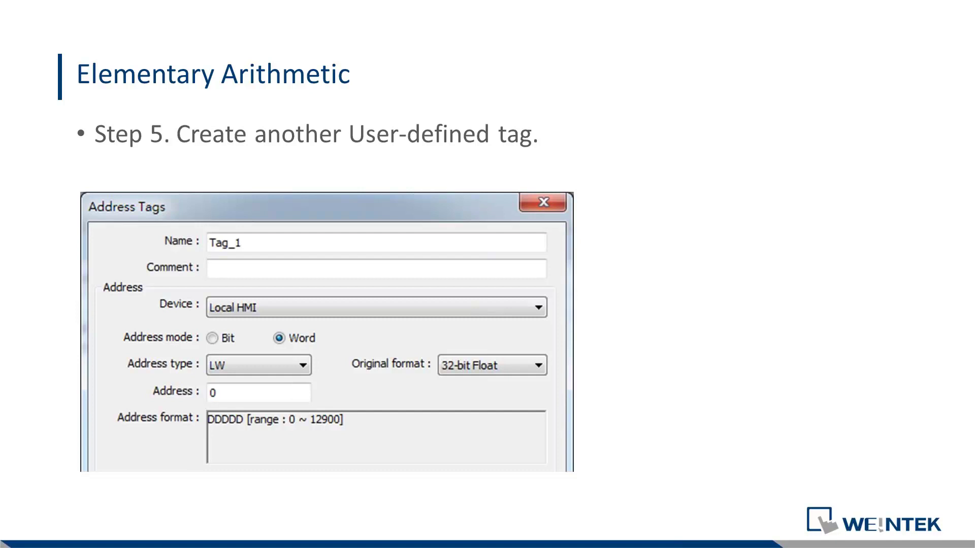
{"action": "key", "text": "alt+Tab"}
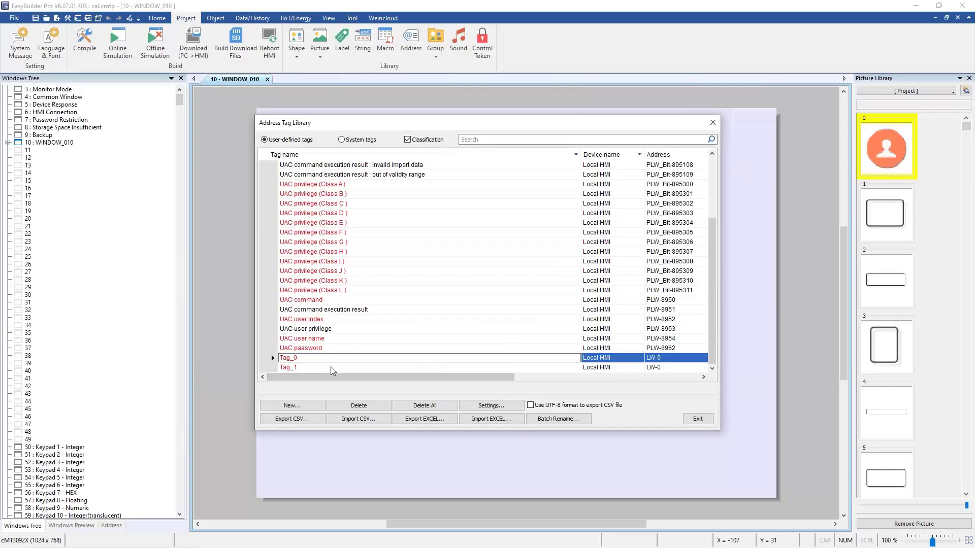
Review the conversion formulas in Tag_1's settings, and reopen Tag_0's settings to compare them
{"action": "left_click", "coordinate": [330, 367]}
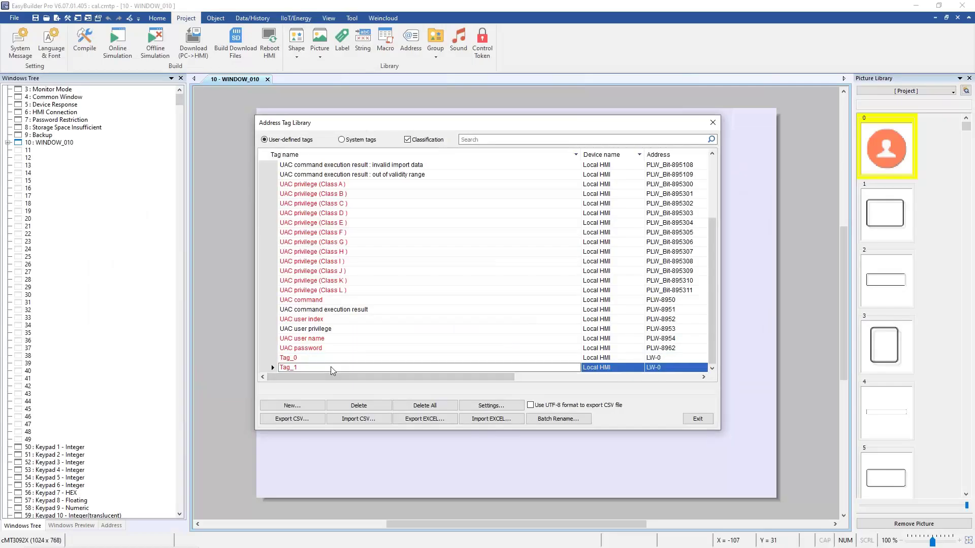
{"action": "double_click", "coordinate": [330, 366]}
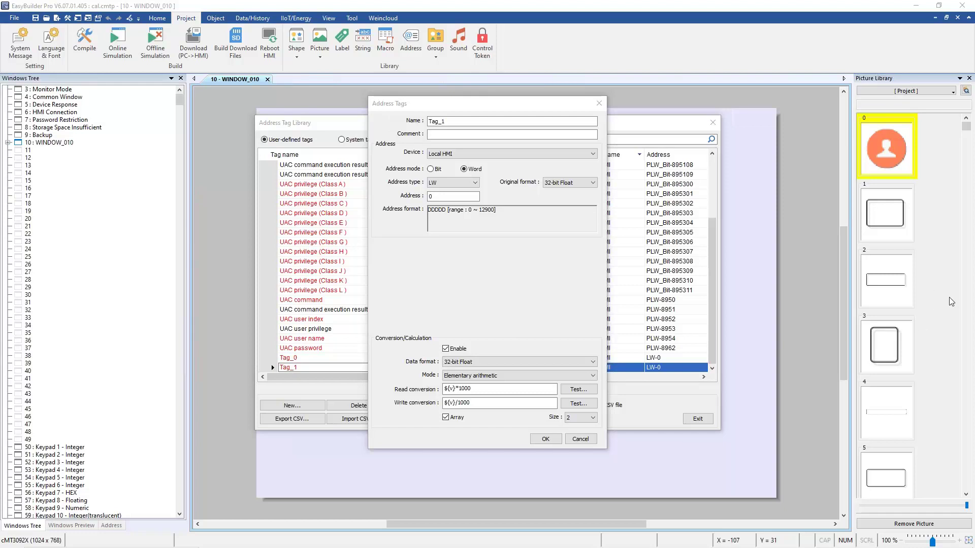
{"action": "mouse_move", "coordinate": [777, 544]}
{"action": "left_click", "coordinate": [545, 440]}
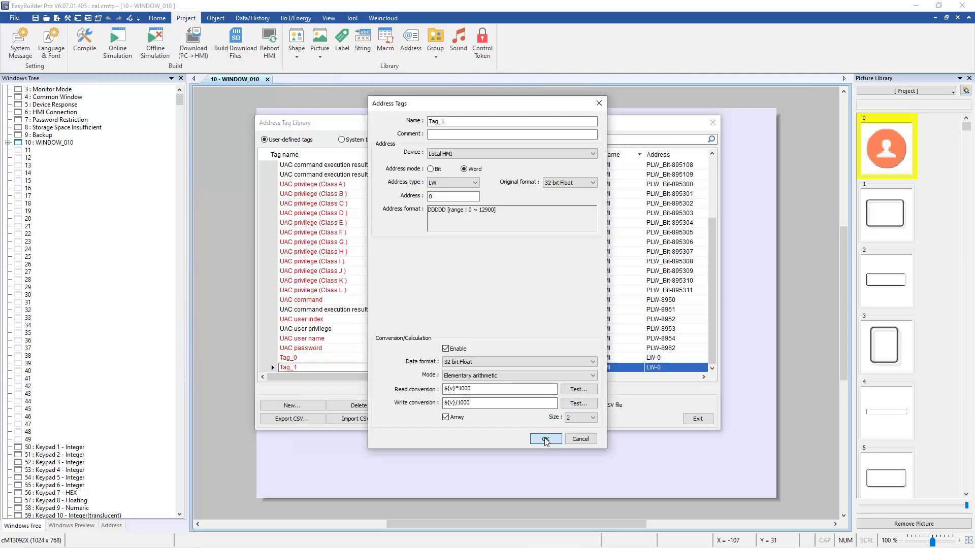
{"action": "left_click", "coordinate": [377, 358]}
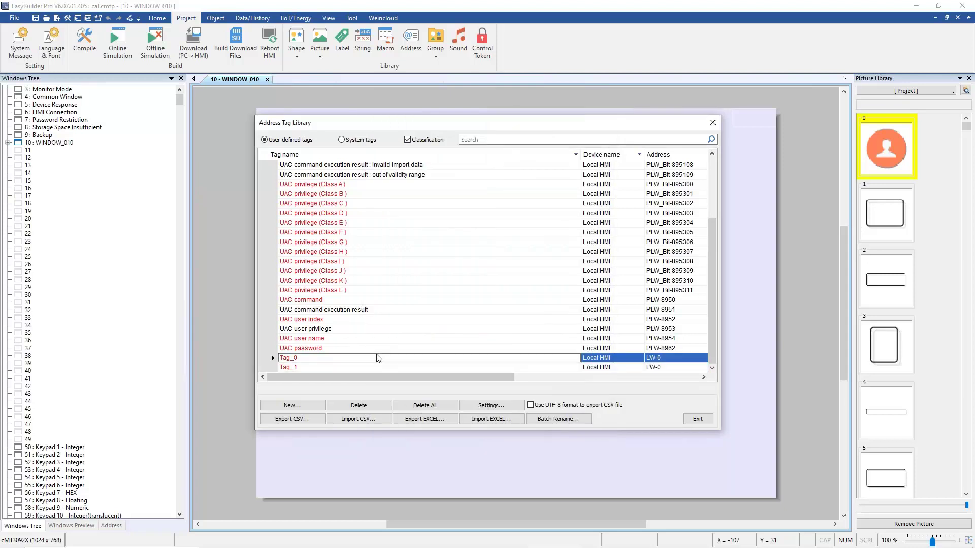
{"action": "double_click", "coordinate": [378, 358]}
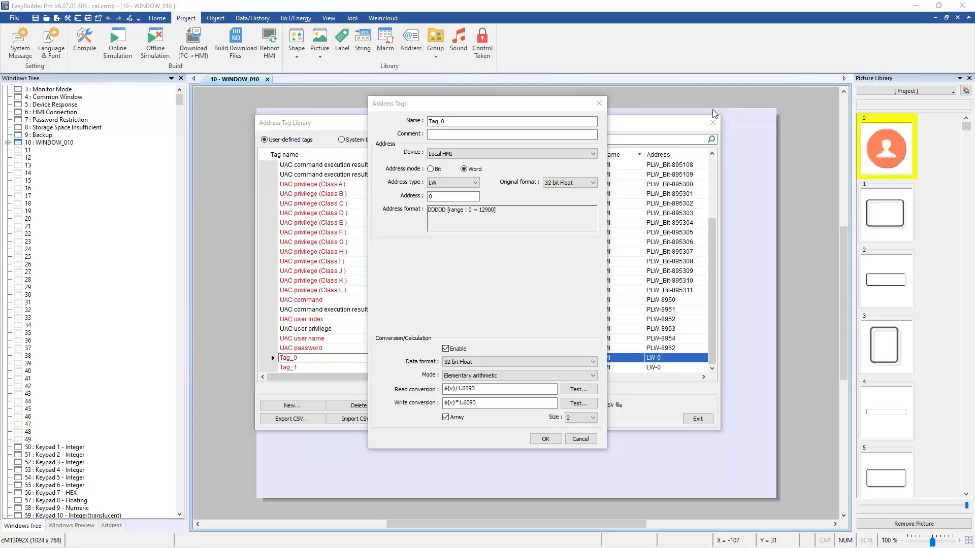
Show the Step 6 and Step 7 slides on the KM to CM formula and numeric objects, and switch back to EasyBuilder Pro
{"action": "key", "text": "alt+Tab"}
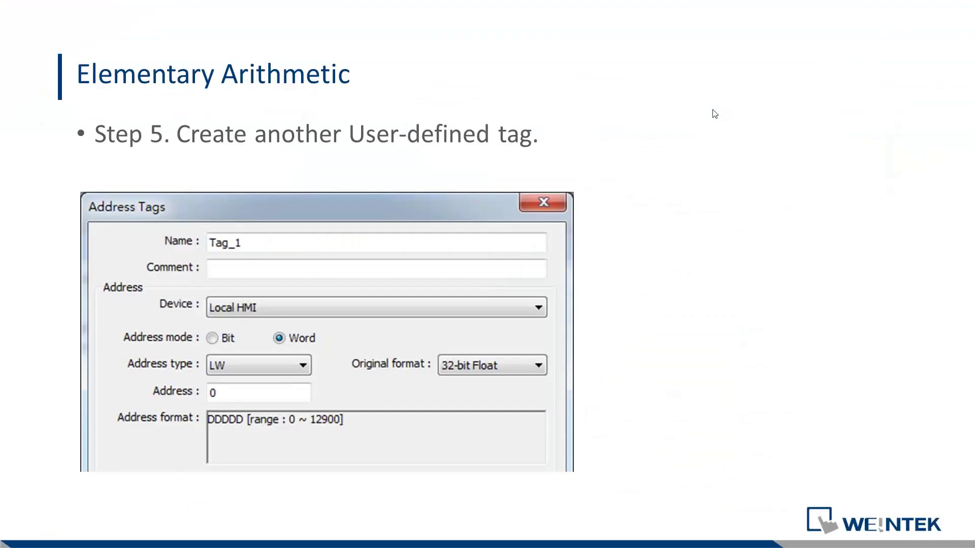
{"action": "key", "text": "Right"}
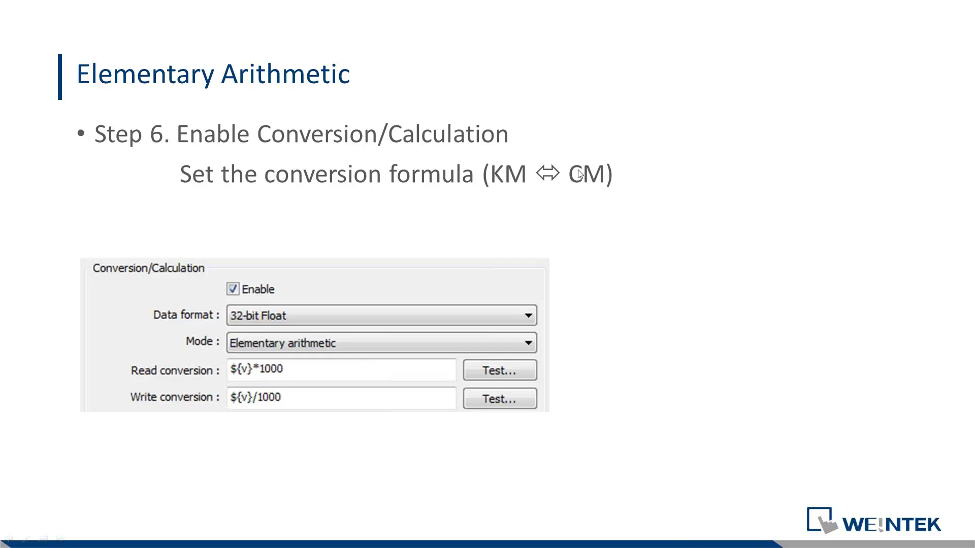
{"action": "key", "text": "Right"}
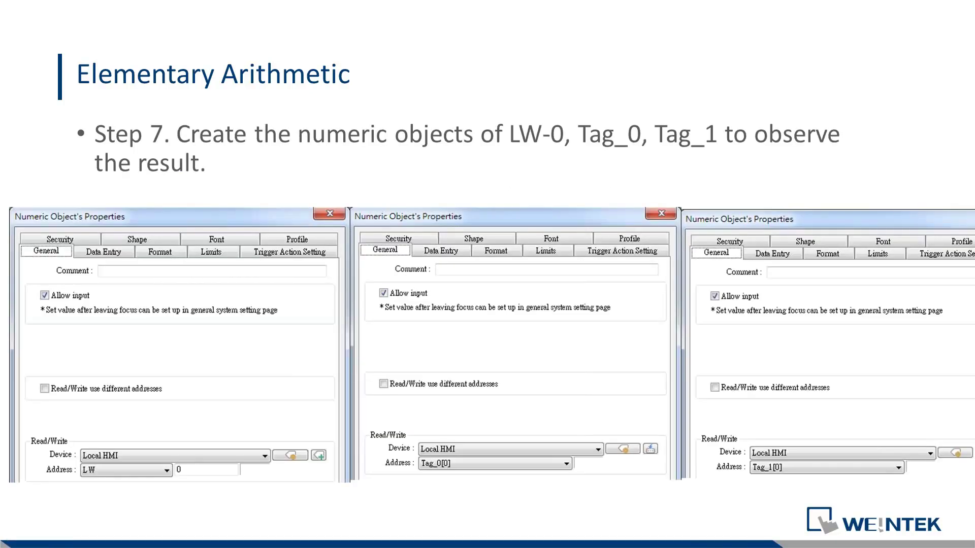
{"action": "key", "text": "alt+Tab"}
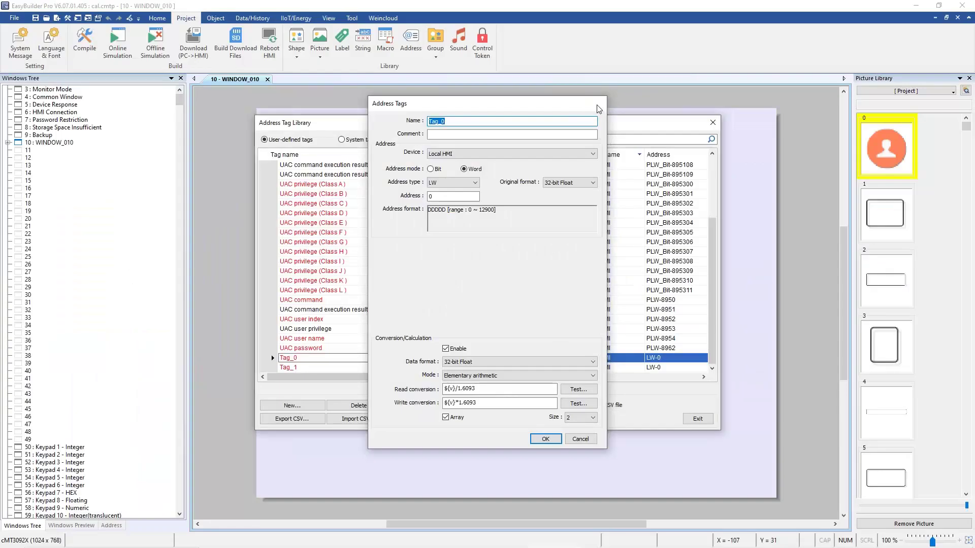
Close Tag_0's settings and the Address Tag Library, and check the address in the first KM numeric object's properties
{"action": "left_click", "coordinate": [599, 105]}
{"action": "left_click", "coordinate": [713, 125]}
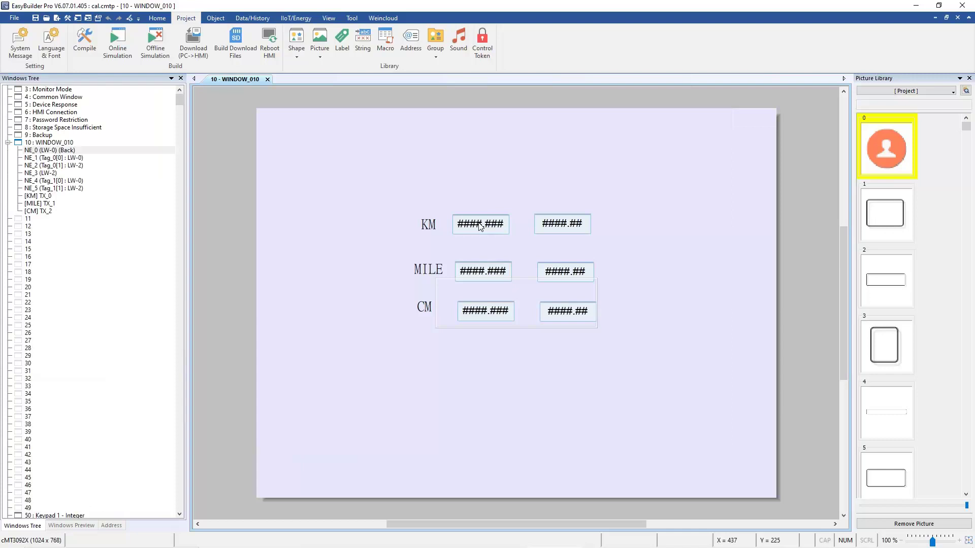
{"action": "double_click", "coordinate": [480, 224]}
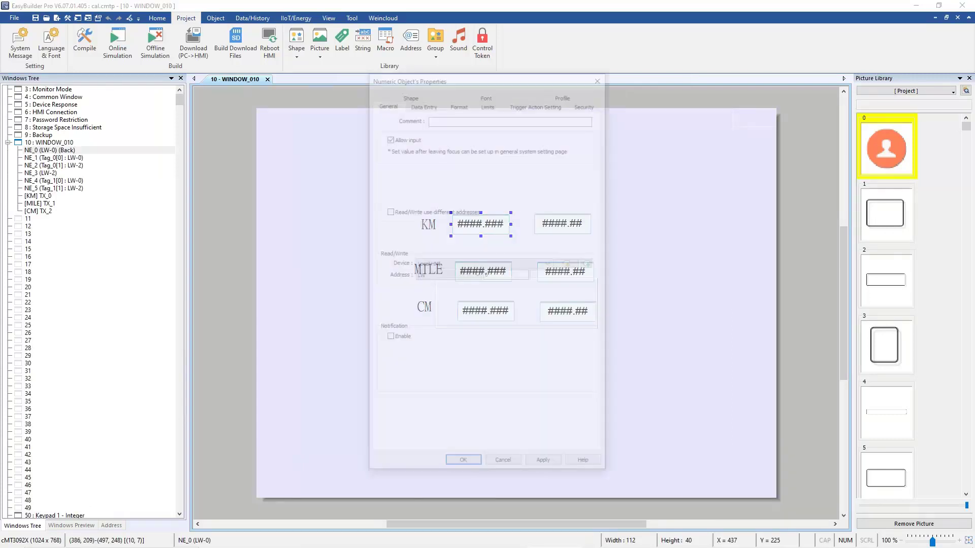
{"action": "left_click", "coordinate": [495, 276]}
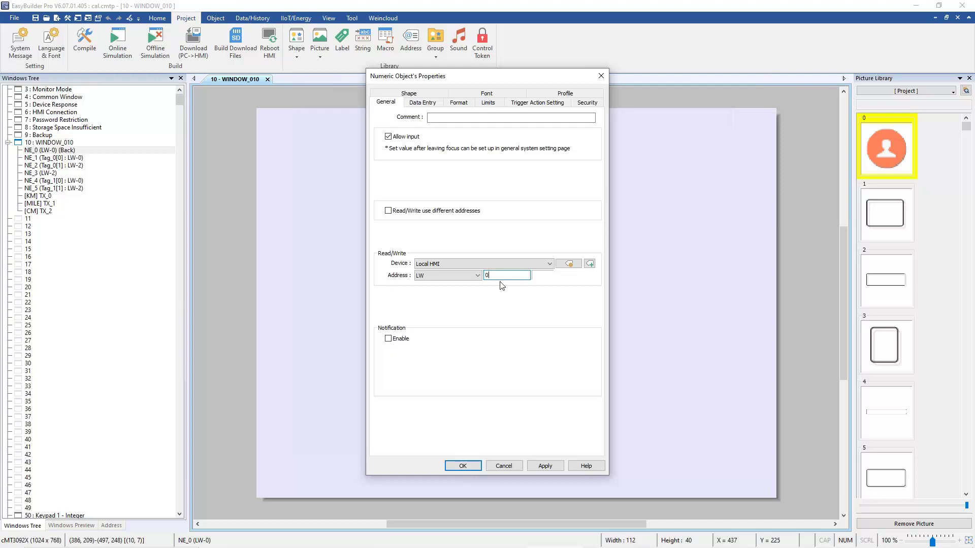
{"action": "left_click", "coordinate": [463, 466]}
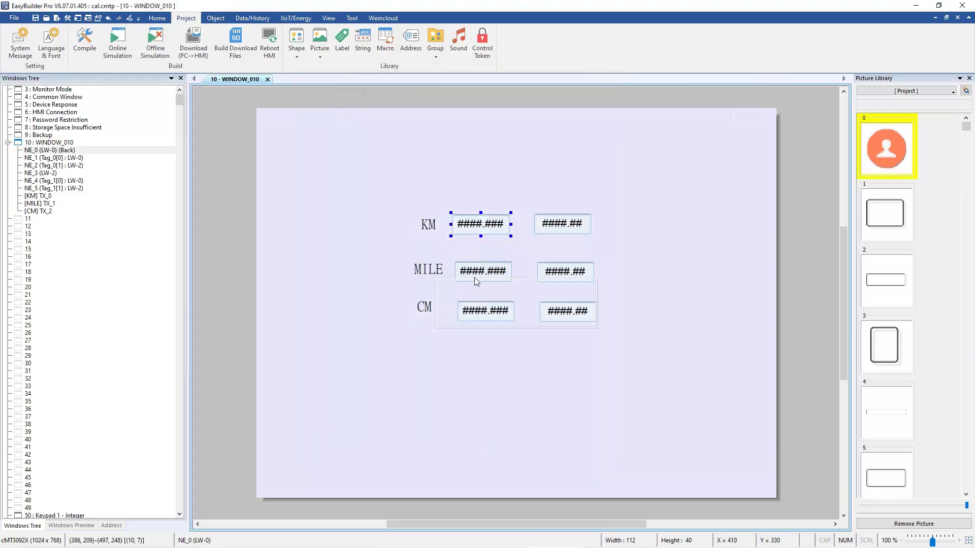
Check which address tag the first MILE numeric object uses, keeping its current tag, and close its properties
{"action": "left_click", "coordinate": [488, 273]}
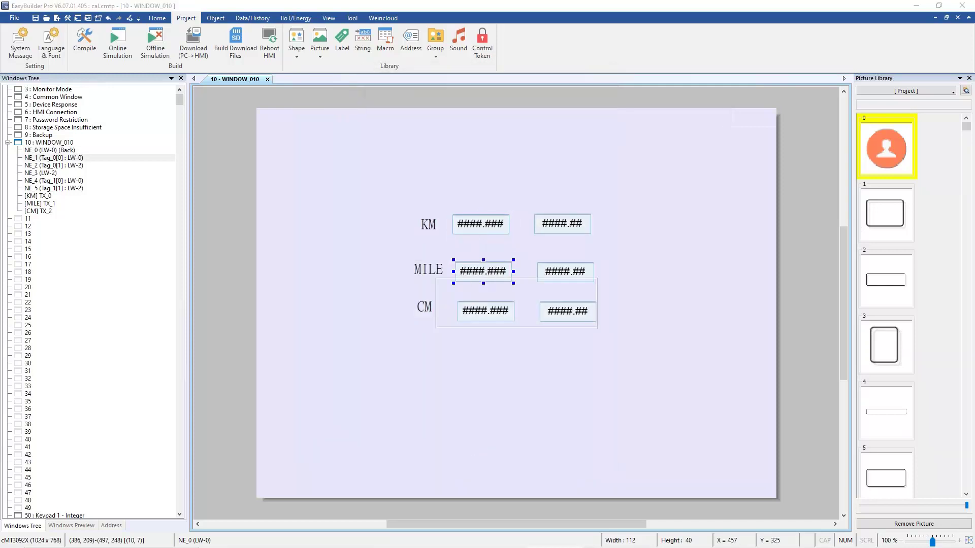
{"action": "double_click", "coordinate": [489, 273]}
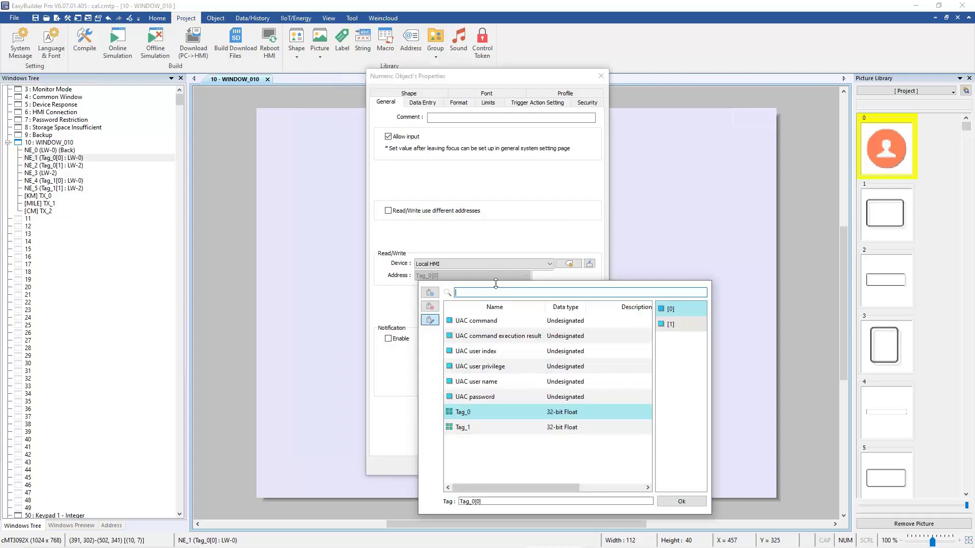
{"action": "left_click", "coordinate": [504, 252]}
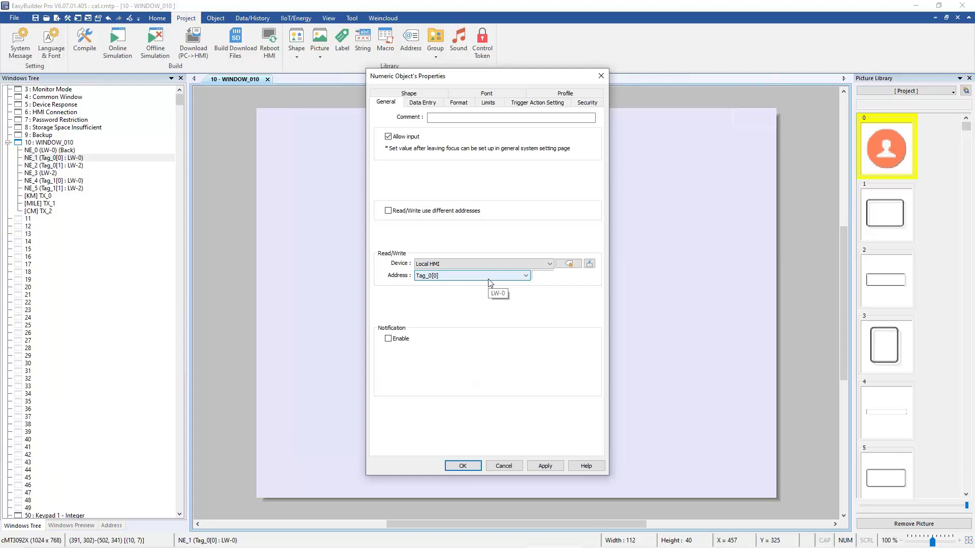
{"action": "left_click", "coordinate": [460, 467]}
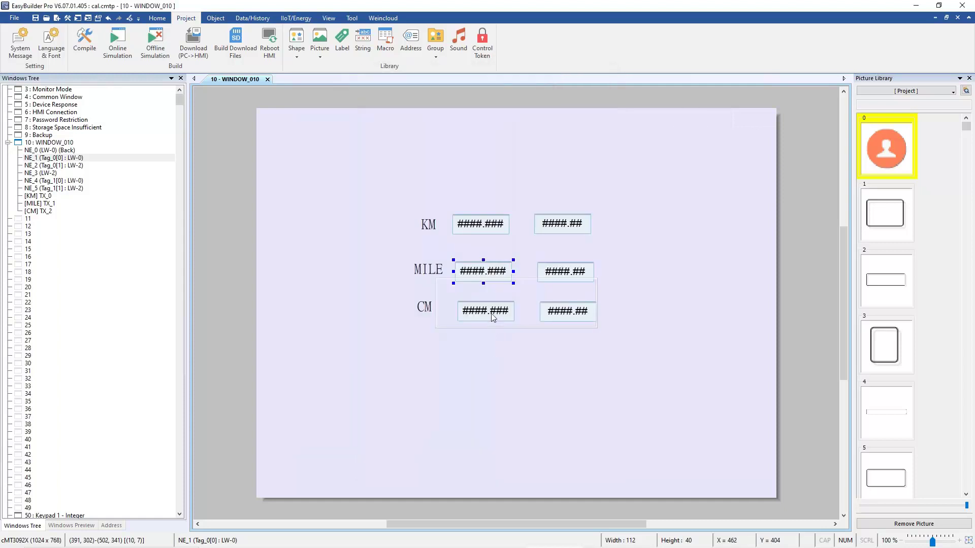
Check which address tag the first CM numeric object uses, close its properties, and switch to the PowerPoint slide show
{"action": "left_click", "coordinate": [492, 318]}
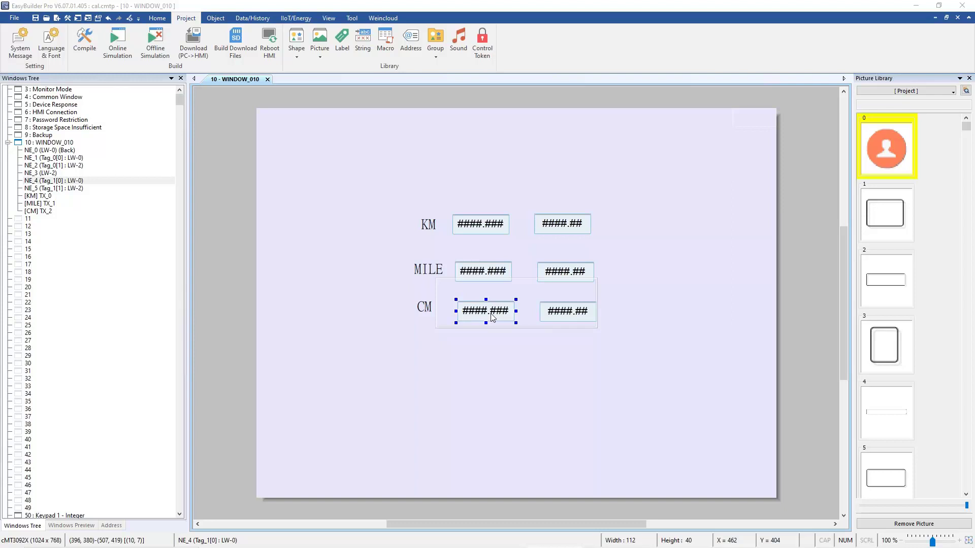
{"action": "double_click", "coordinate": [492, 318]}
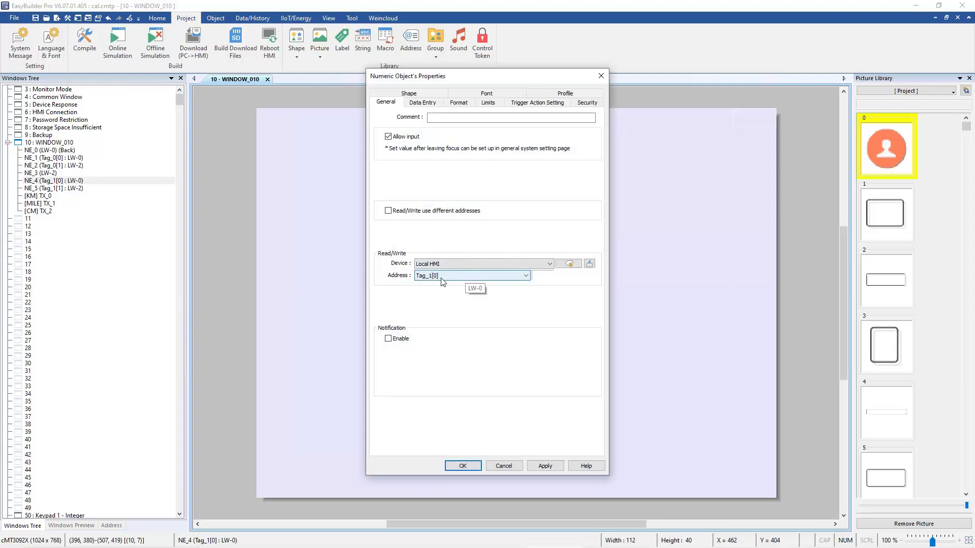
{"action": "left_click", "coordinate": [461, 466]}
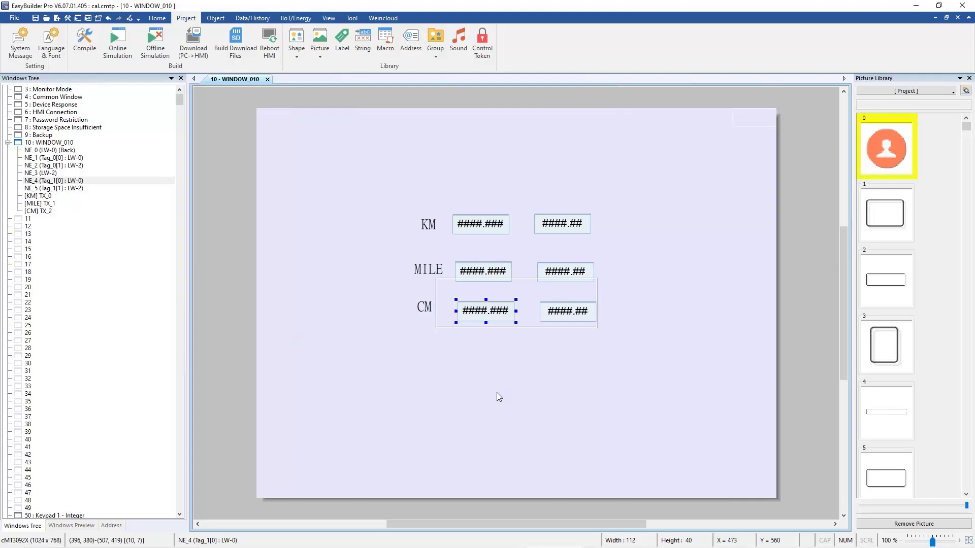
{"action": "key", "text": "alt+Tab"}
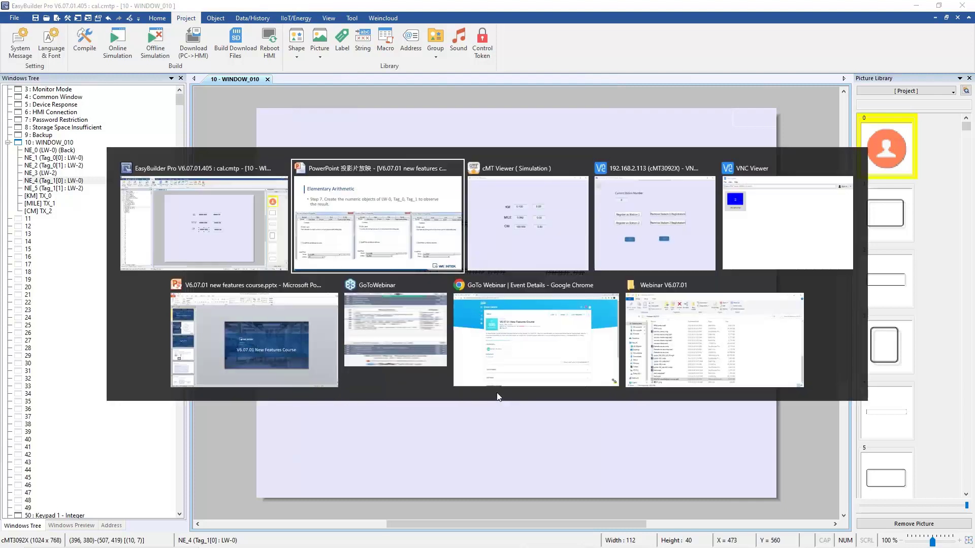
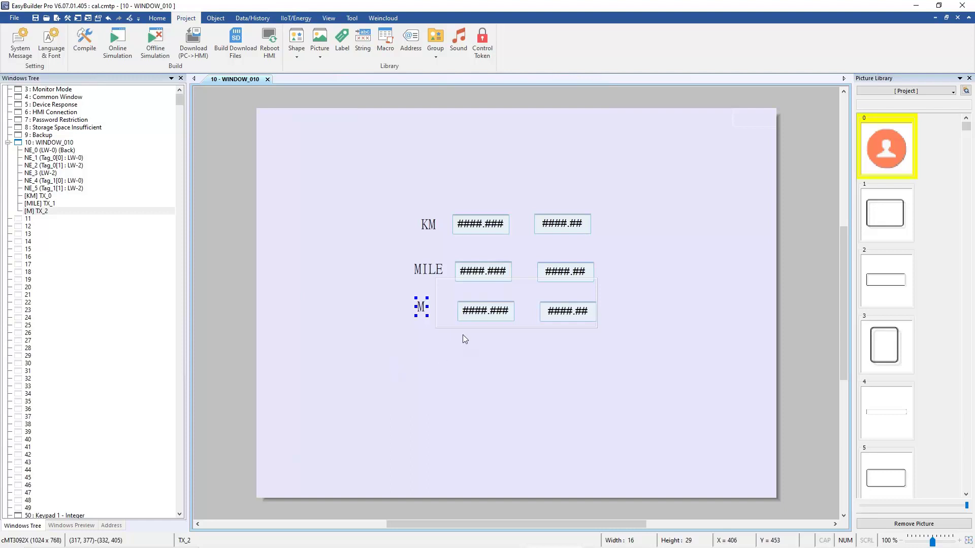
Select the M label, show the slide on the Elementary Arithmetic array option, and return to EasyBuilder Pro
{"action": "left_click", "coordinate": [414, 355]}
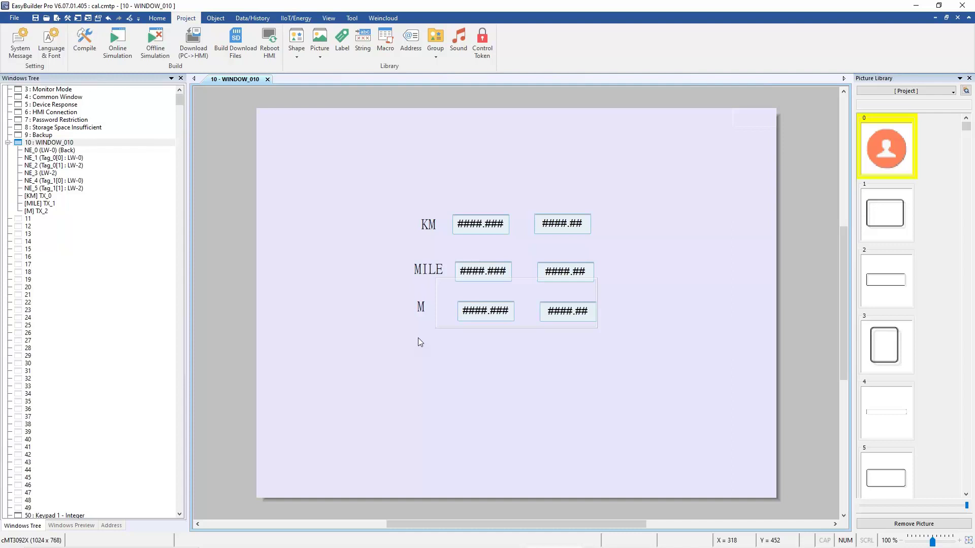
{"action": "left_click", "coordinate": [423, 309]}
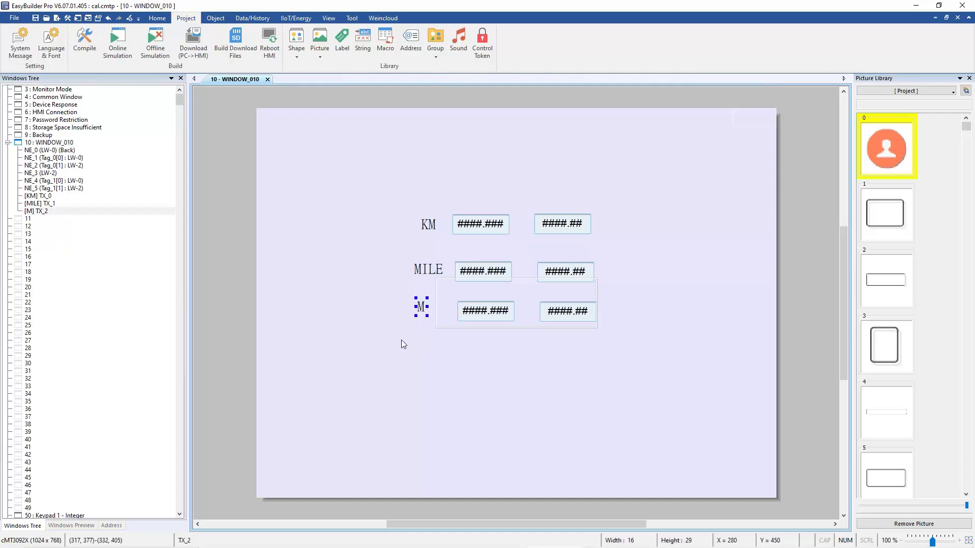
{"action": "key", "text": "alt+Tab"}
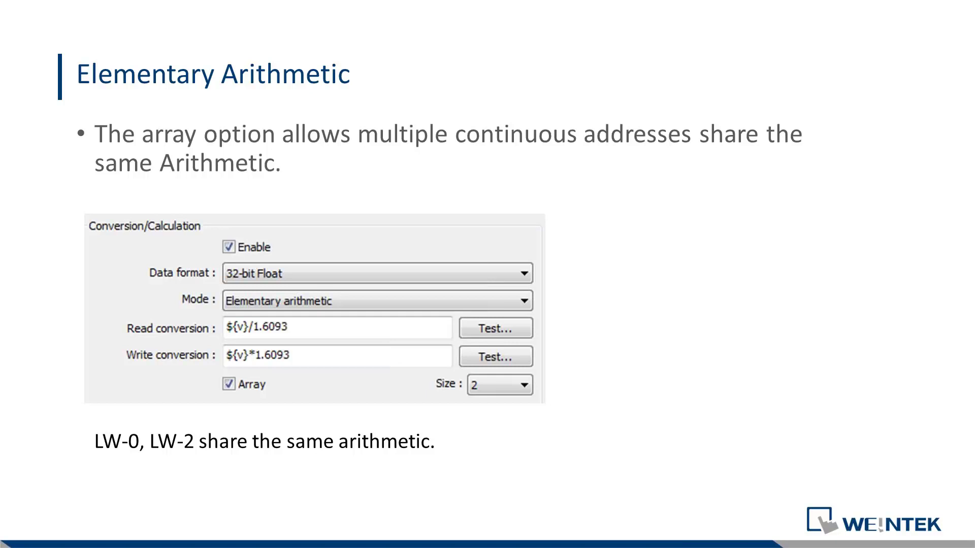
{"action": "key", "text": "alt+Tab"}
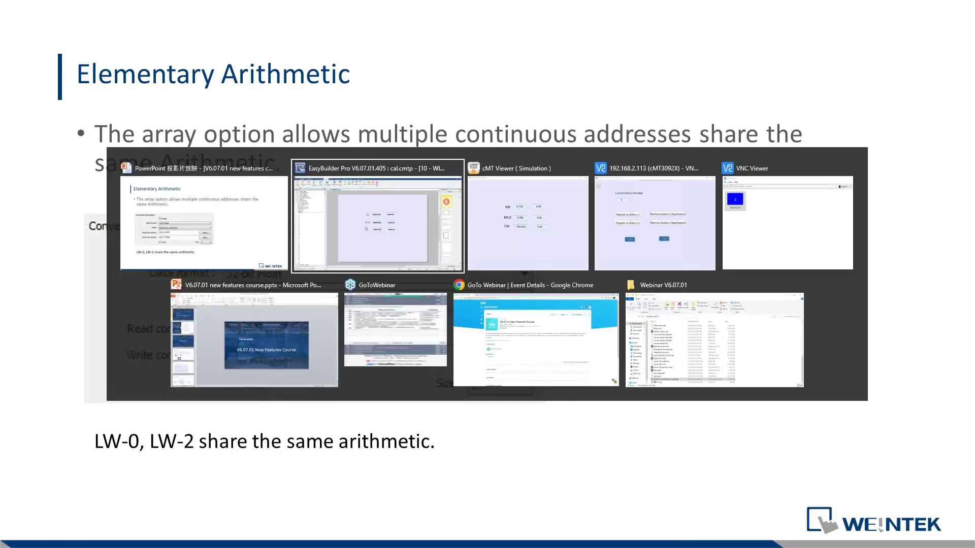
Check the first KM numeric object's address and the first MILE object's tag, keeping array element Tag_0[0]
{"action": "double_click", "coordinate": [469, 224]}
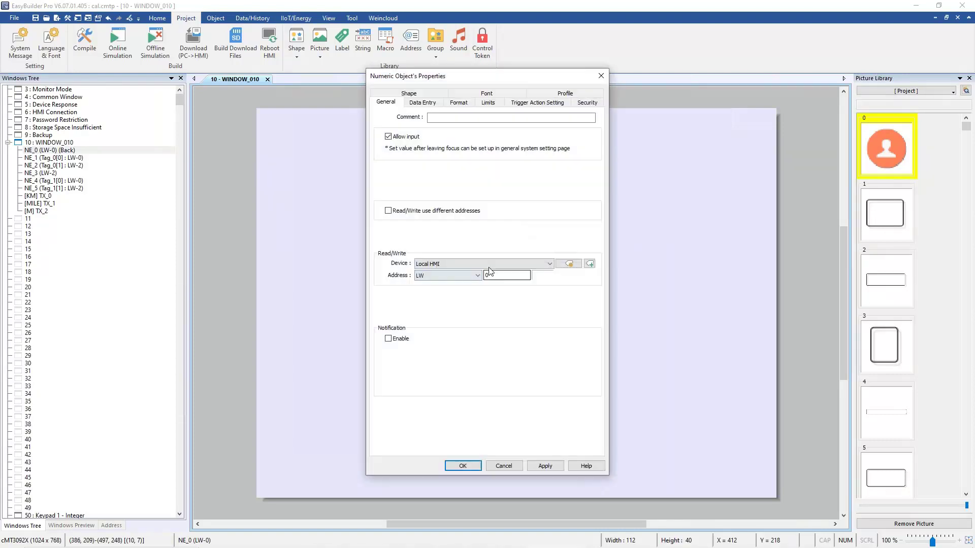
{"action": "left_click", "coordinate": [462, 465]}
{"action": "left_click", "coordinate": [483, 271]}
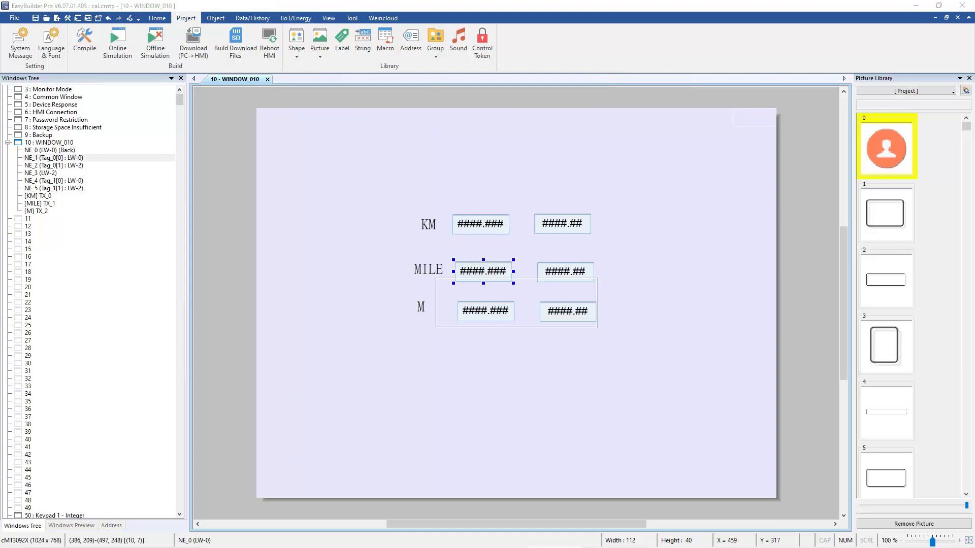
{"action": "double_click", "coordinate": [483, 272]}
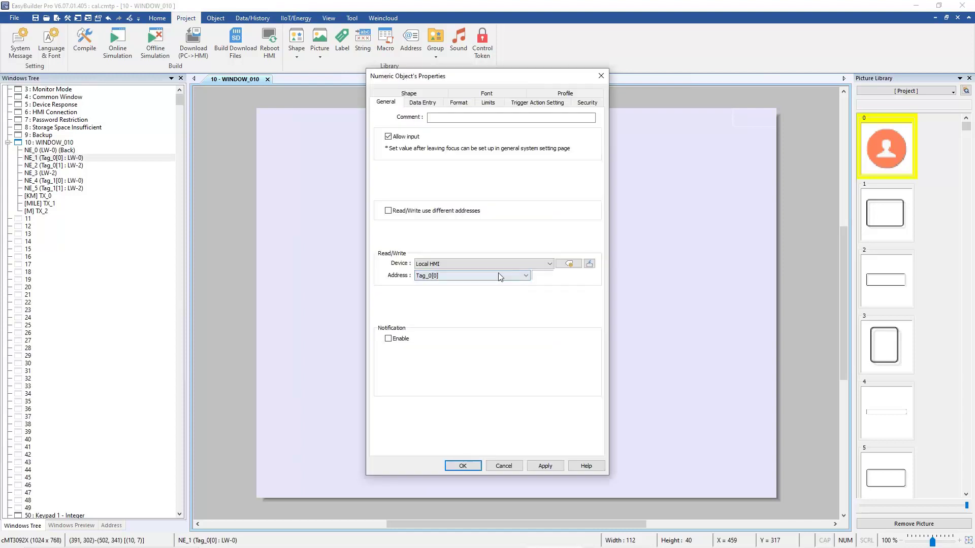
{"action": "left_click", "coordinate": [499, 277]}
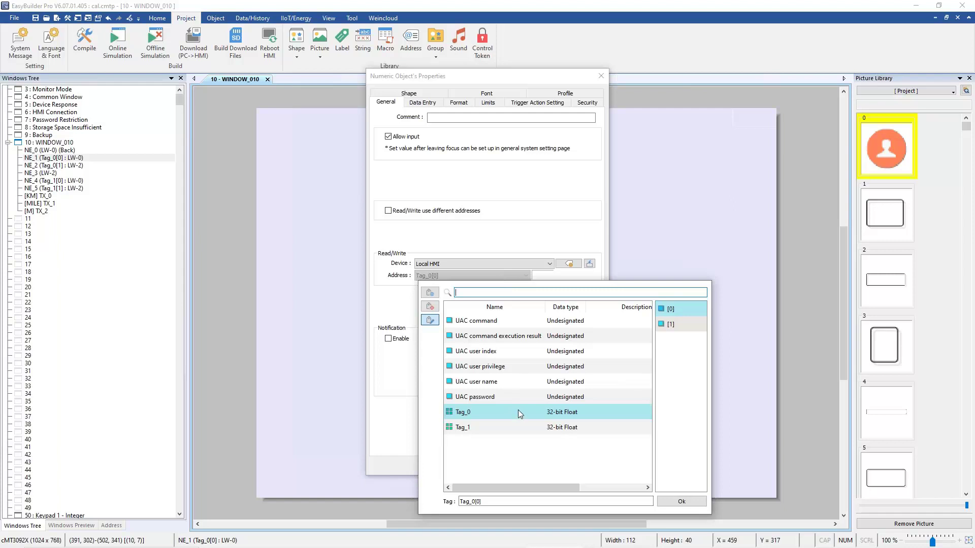
{"action": "left_click", "coordinate": [677, 309]}
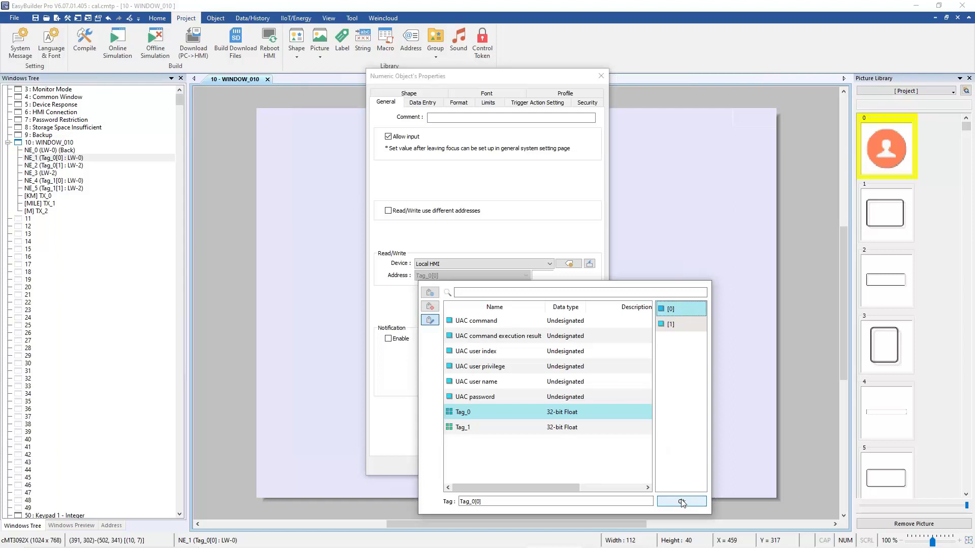
{"action": "left_click", "coordinate": [682, 503]}
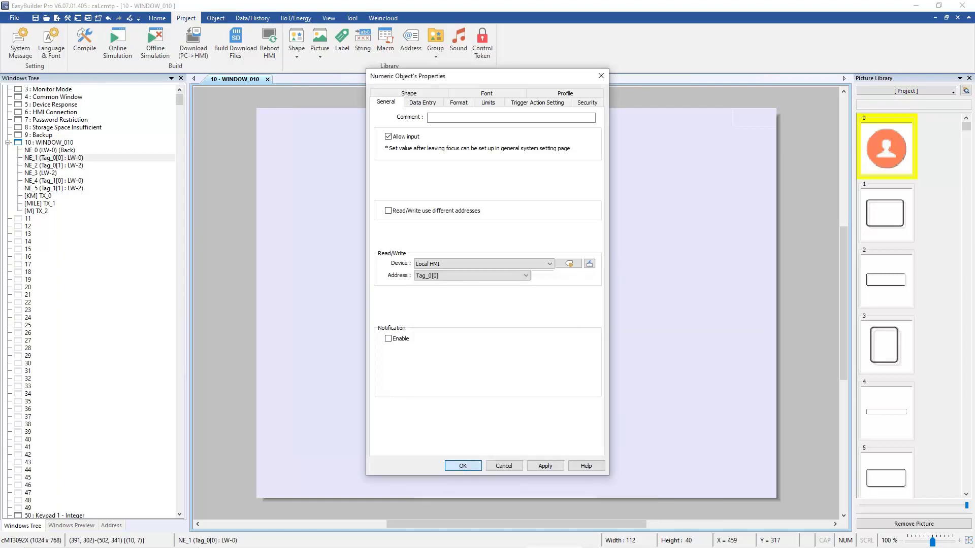
{"action": "left_click", "coordinate": [460, 465]}
Check the address and the device data format of the second KM numeric object, and close its properties
{"action": "left_click", "coordinate": [562, 223]}
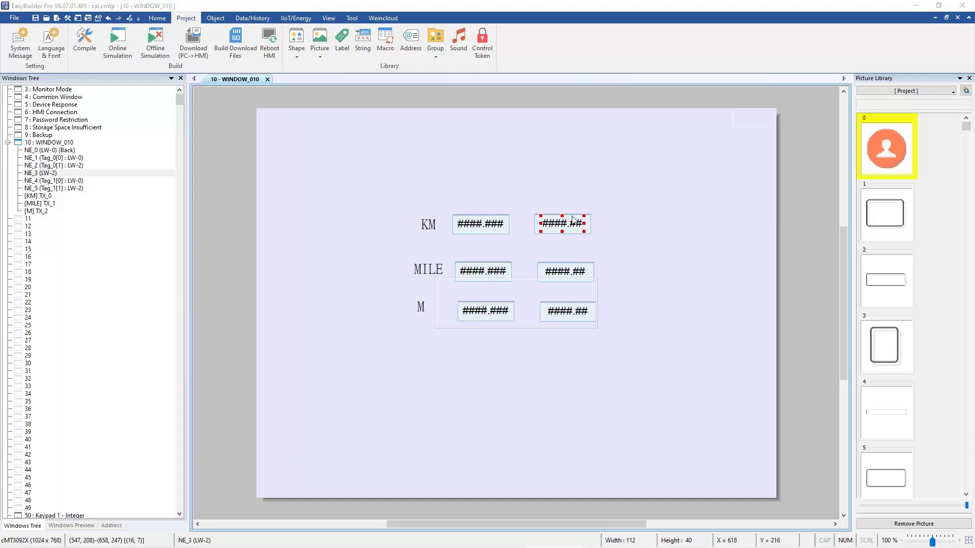
{"action": "double_click", "coordinate": [572, 220]}
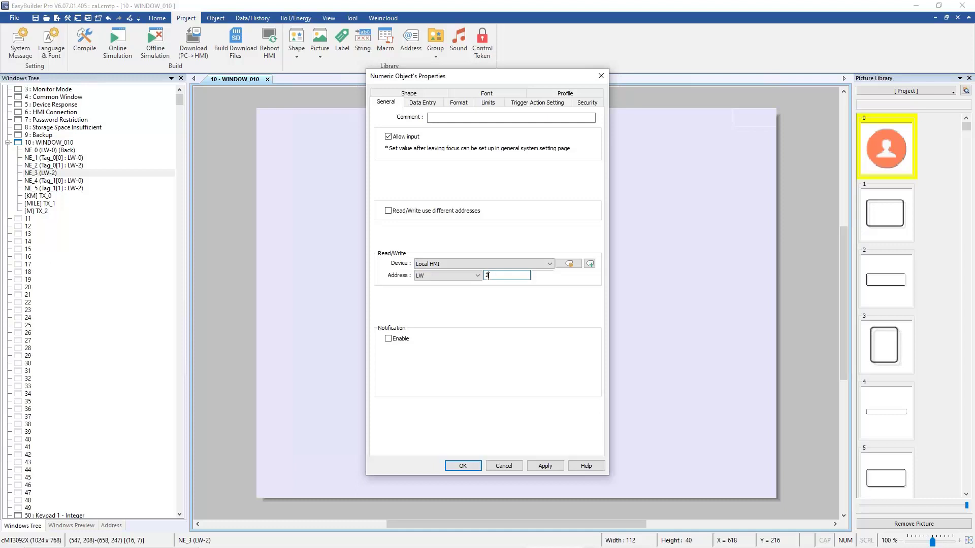
{"action": "left_click_drag", "start_coordinate": [500, 276], "coordinate": [480, 276]}
{"action": "left_click", "coordinate": [458, 103]}
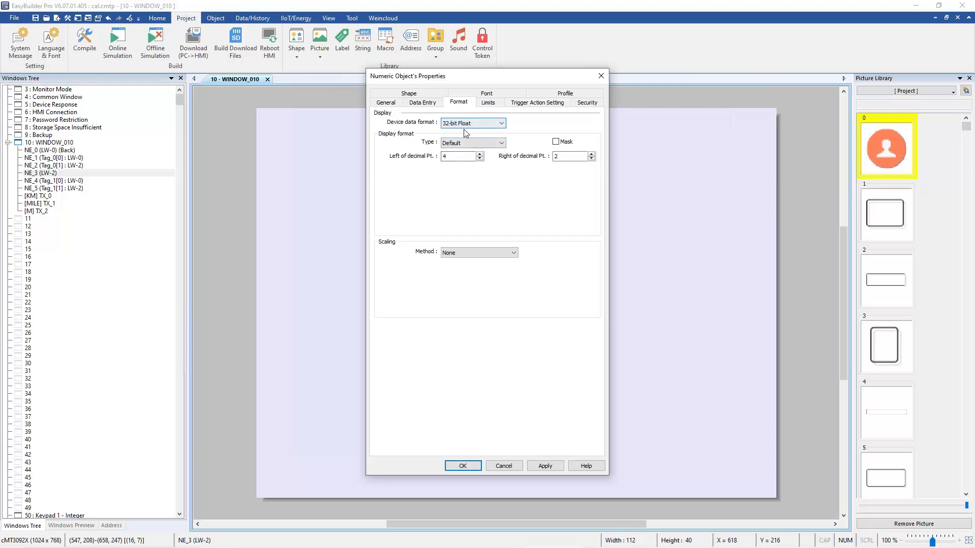
{"action": "left_click", "coordinate": [386, 103]}
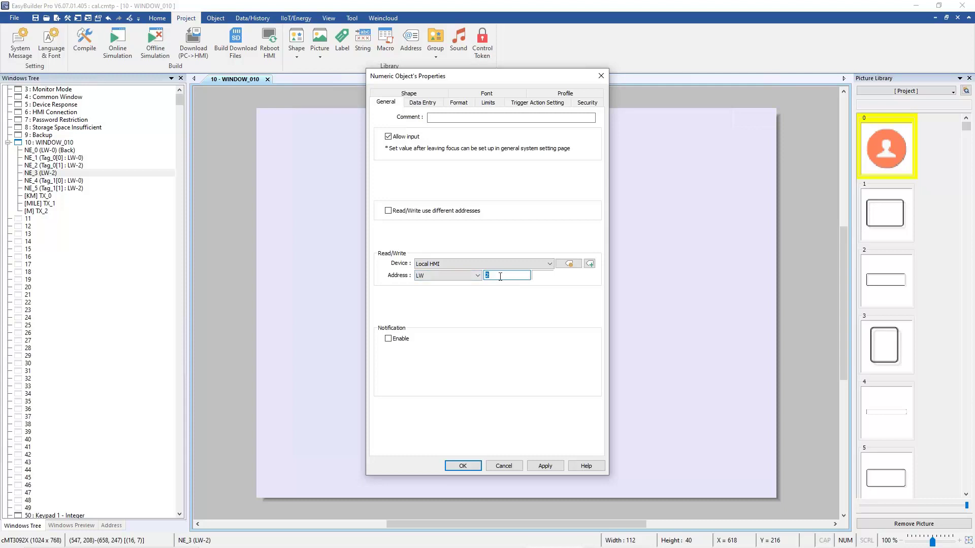
{"action": "left_click", "coordinate": [466, 466]}
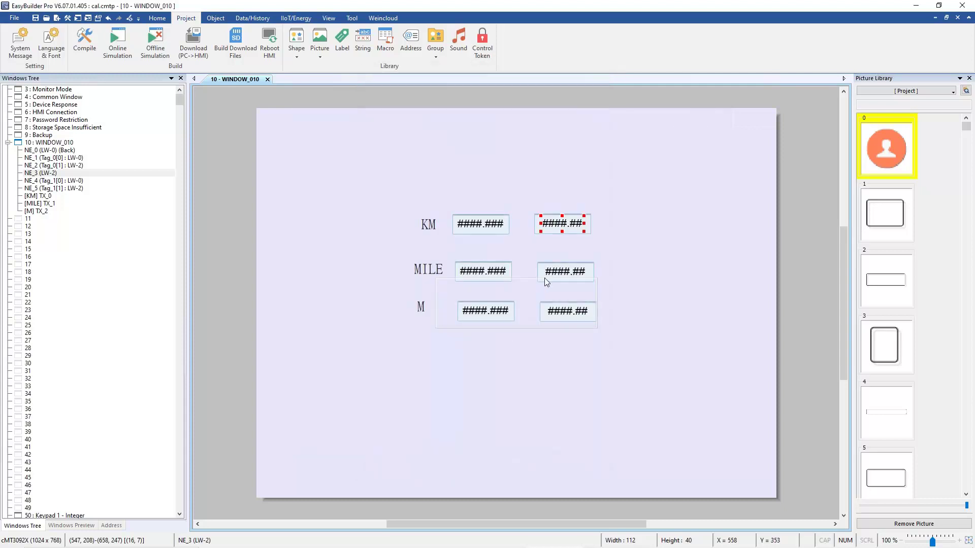
Check the address tag of the second MILE numeric object, keeping array element Tag_0[1], and close its properties
{"action": "left_click", "coordinate": [544, 278]}
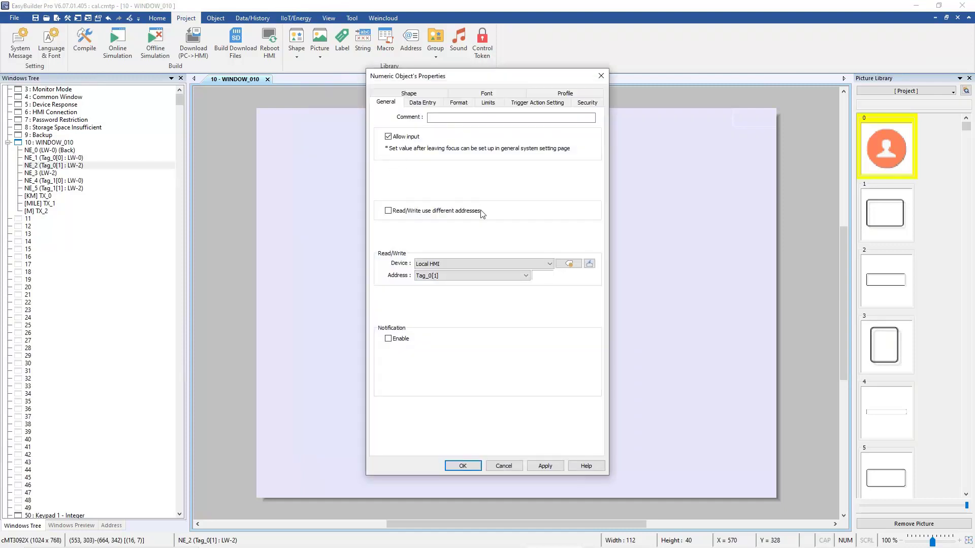
{"action": "left_click", "coordinate": [497, 275]}
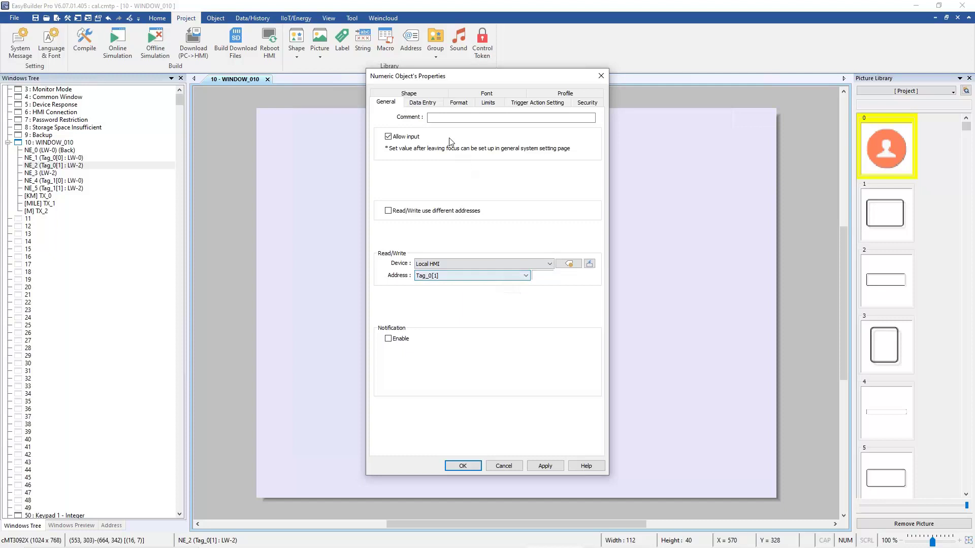
{"action": "left_click", "coordinate": [460, 277]}
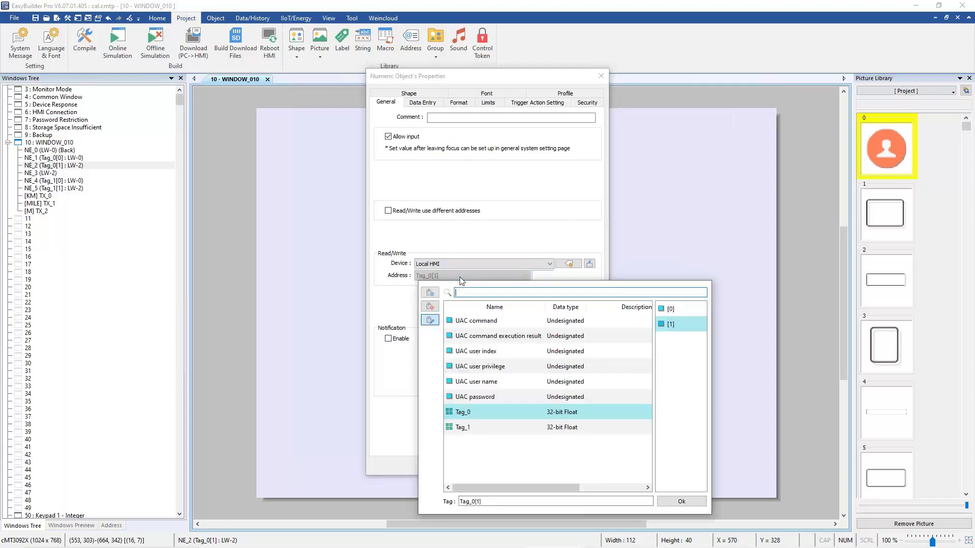
{"action": "left_click", "coordinate": [674, 329]}
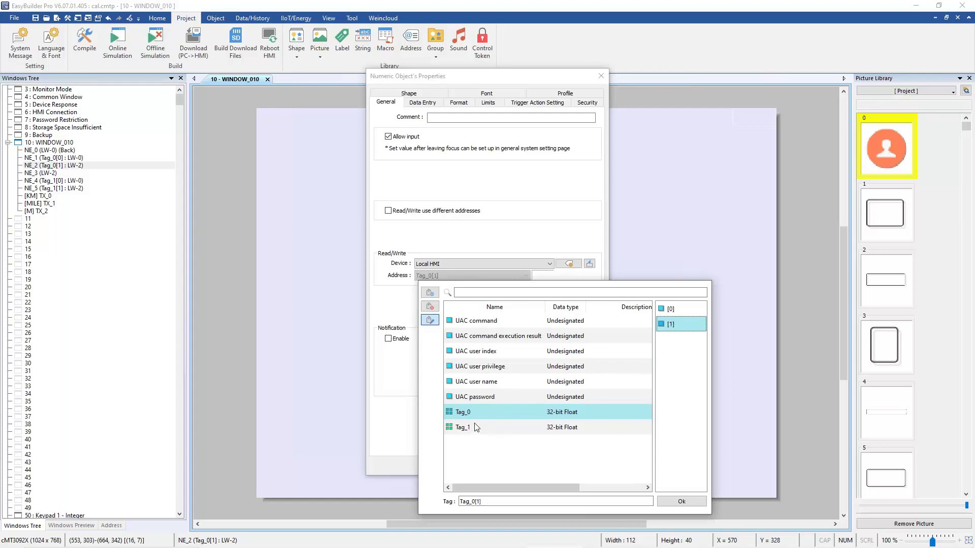
{"action": "left_click", "coordinate": [673, 503]}
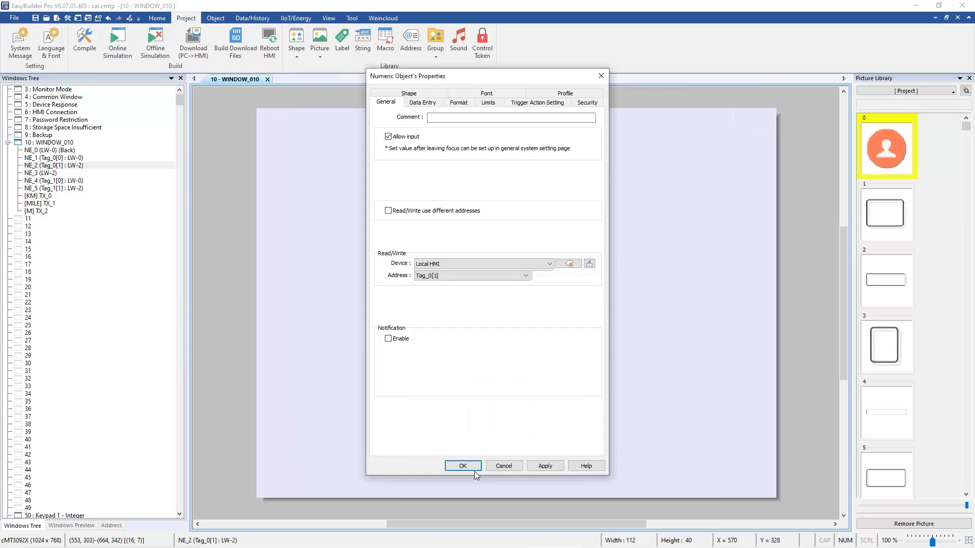
{"action": "left_click", "coordinate": [463, 467]}
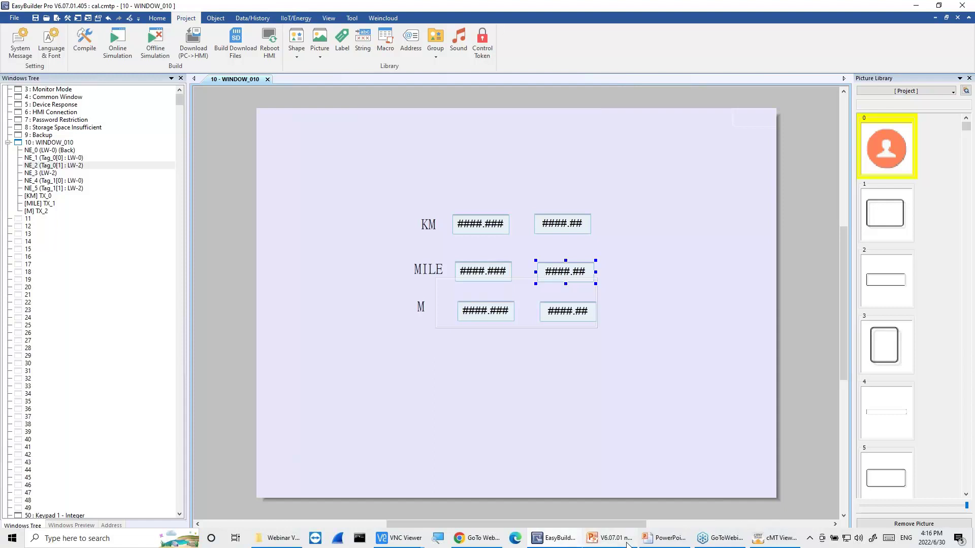
Switch to the running cMT Viewer simulation, enter 0 and then 1 in the first KM field, and close it
{"action": "left_click", "coordinate": [775, 539]}
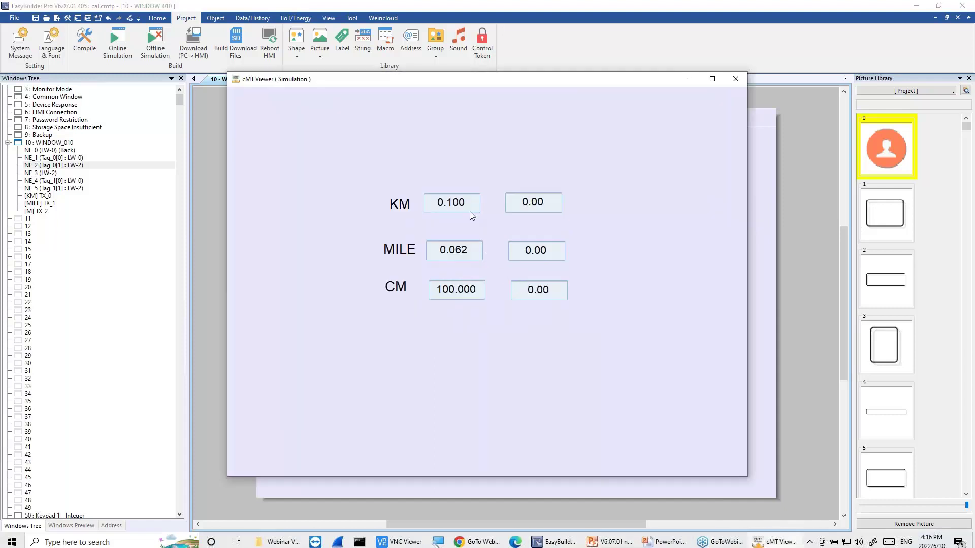
{"action": "type", "text": "0"}
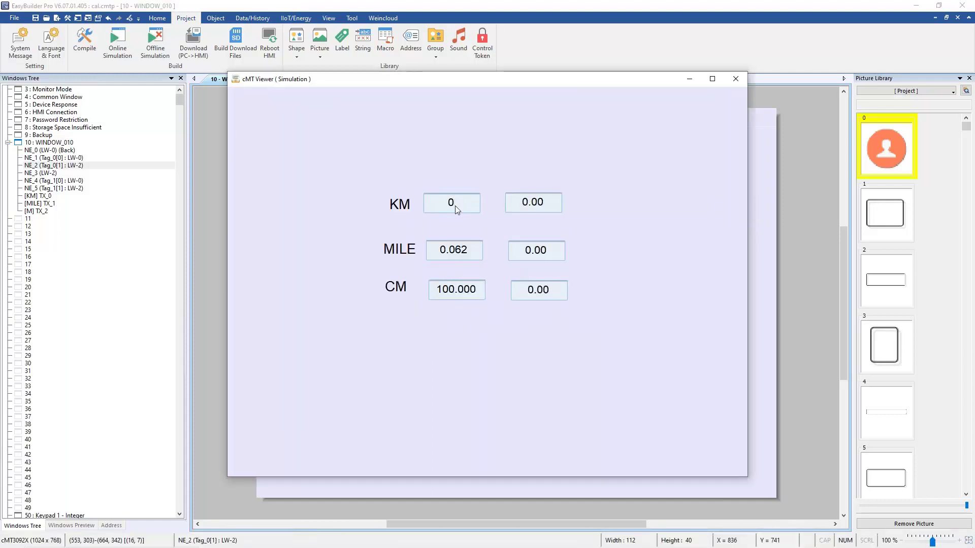
{"action": "key", "text": "Return"}
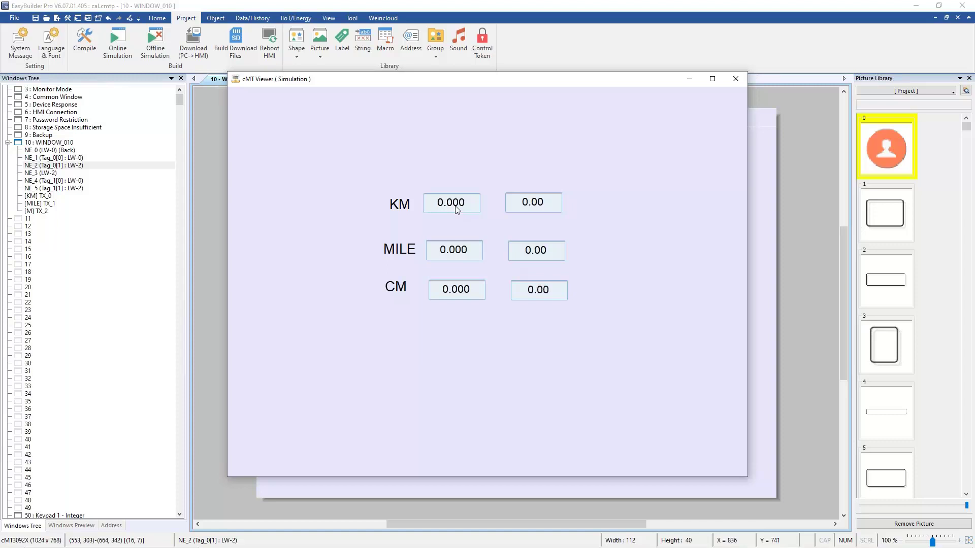
{"action": "left_click", "coordinate": [456, 210]}
{"action": "type", "text": "1"}
{"action": "key", "text": "Return"}
{"action": "left_click", "coordinate": [736, 79]}
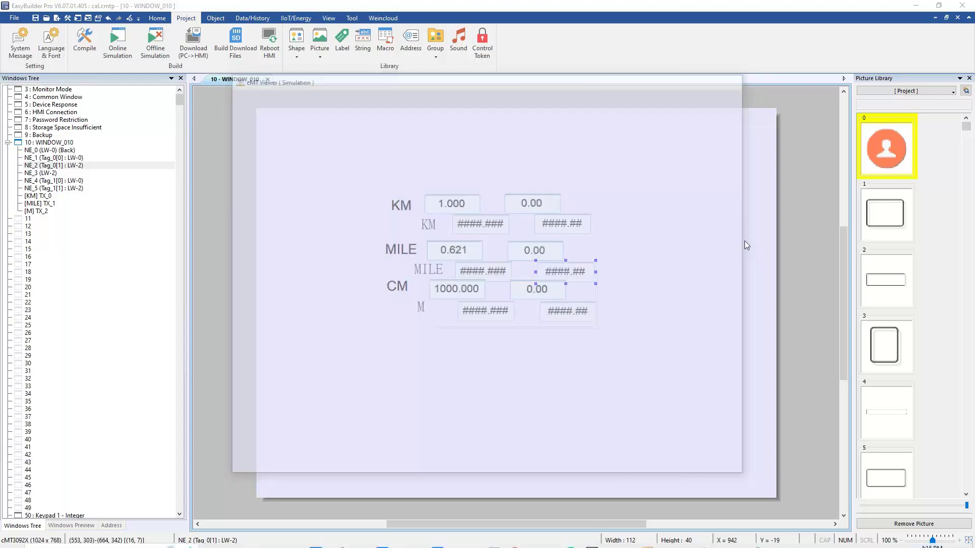
Start a new simulation of the project and enter 1 in both the first and the second KM fields
{"action": "key", "text": "F7"}
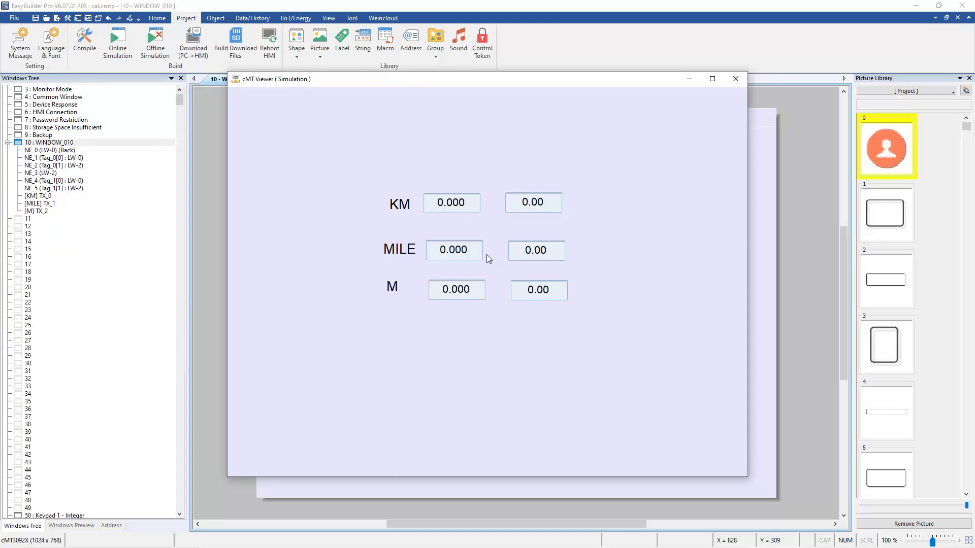
{"action": "left_click", "coordinate": [460, 204]}
{"action": "type", "text": "1"}
{"action": "key", "text": "Return"}
{"action": "left_click", "coordinate": [537, 207]}
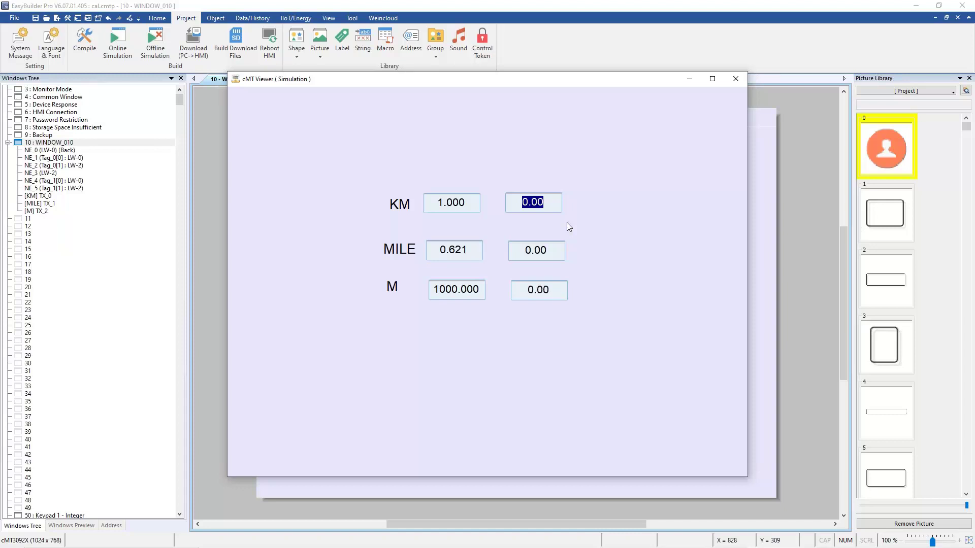
{"action": "type", "text": "1"}
{"action": "key", "text": "Return"}
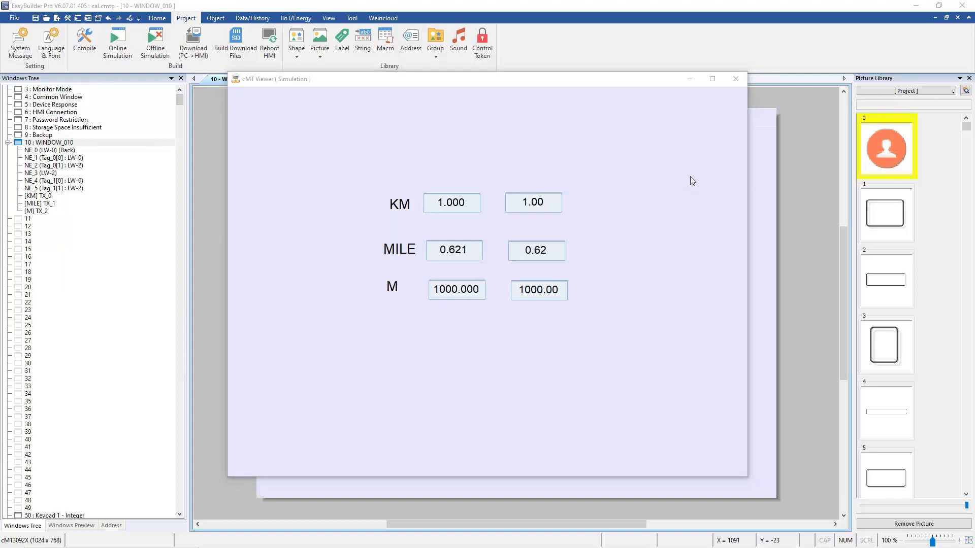
{"action": "left_click", "coordinate": [620, 261]}
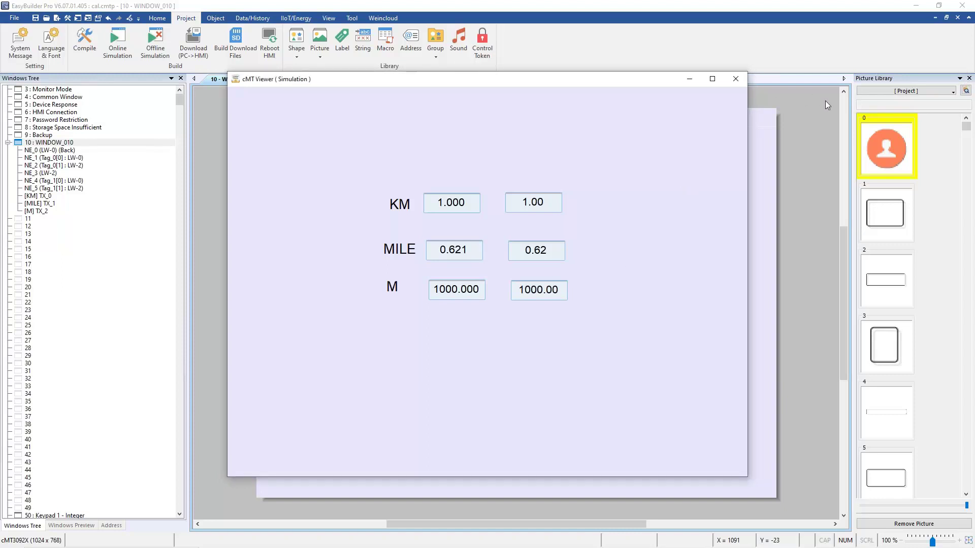
{"action": "left_click", "coordinate": [836, 92]}
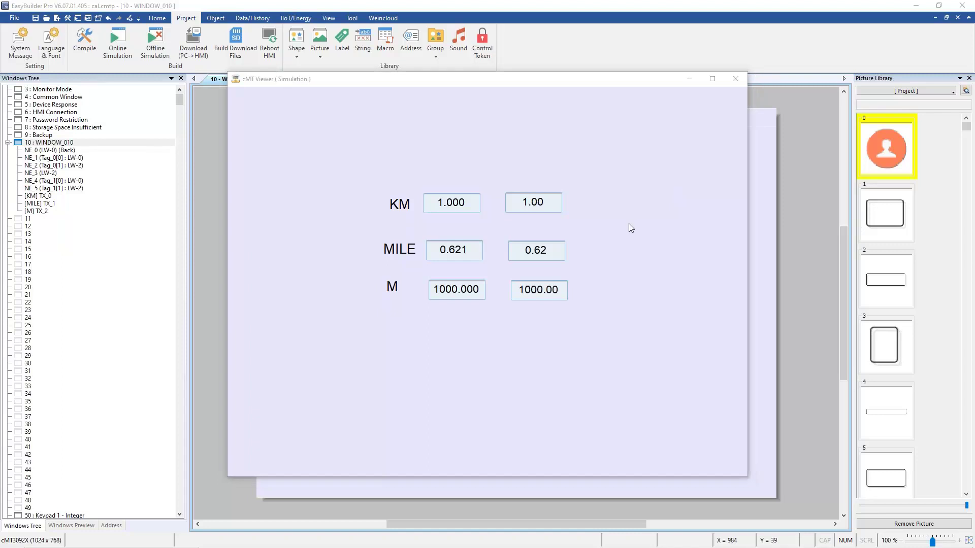
Leave the simulation, review the Elementary Arithmetic slide on the array option, and switch back to the EasyBuilder Pro project
{"action": "key", "text": "alt+Tab"}
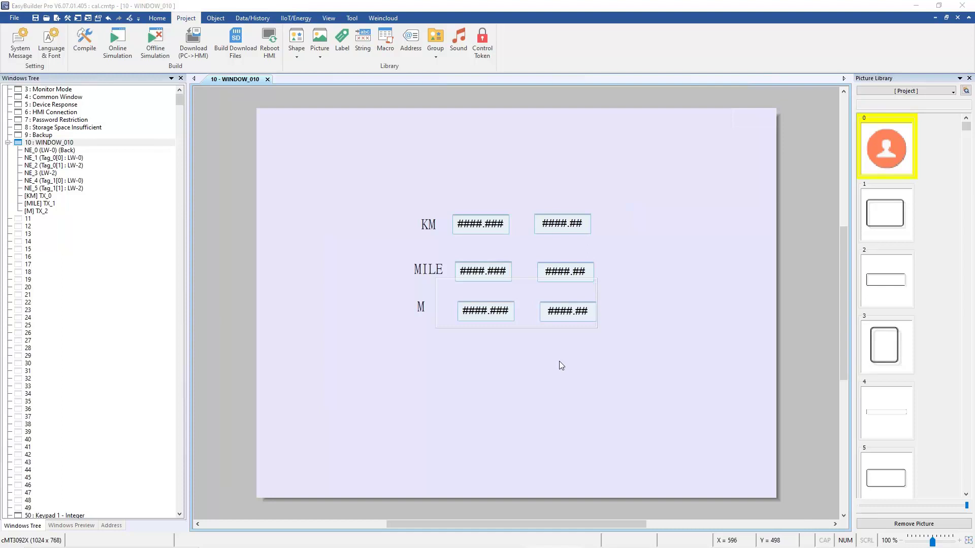
{"action": "key", "text": "alt+Tab"}
{"action": "key", "text": "alt+Tab"}
{"action": "key", "text": "alt+Tab"}
{"action": "key", "text": "alt+Tab"}
{"action": "key", "text": "alt+Tab"}
{"action": "key", "text": "alt+Tab"}
{"action": "key", "text": "alt+Tab"}
{"action": "key", "text": "alt+Tab"}
{"action": "key", "text": "alt+Tab"}
{"action": "key", "text": "alt+Tab"}
{"action": "key", "text": "alt+Tab"}
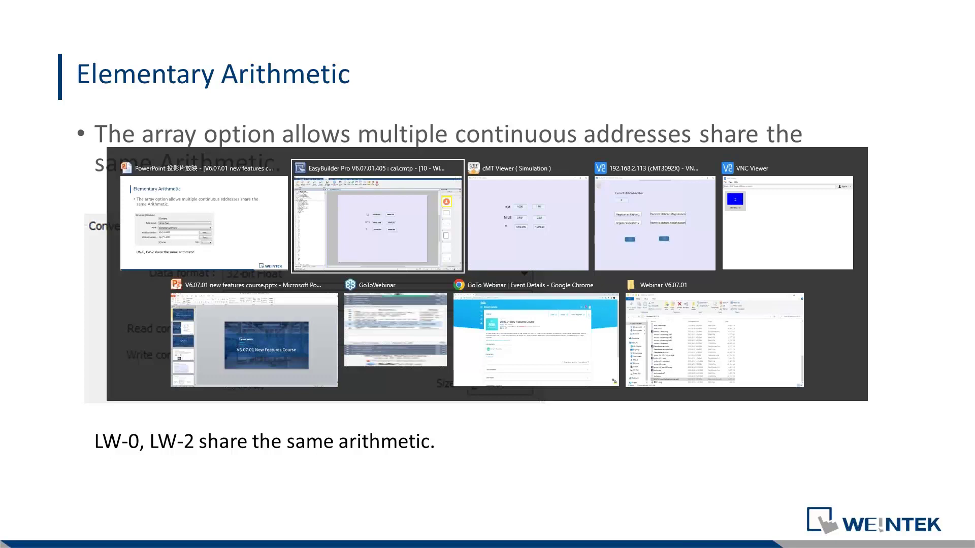
{"action": "key", "text": "alt+Tab"}
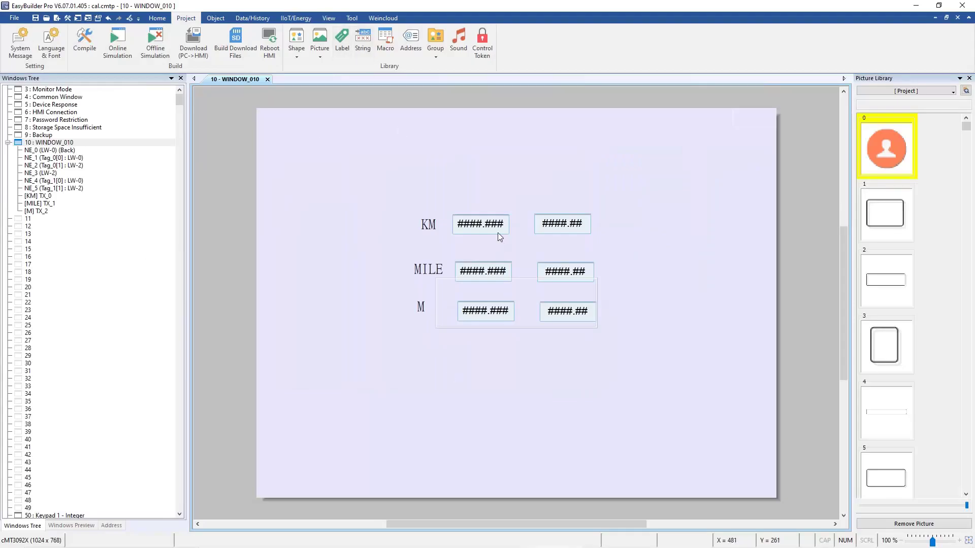
Start a new LW word tag in the Address Tag Library with 32-bit Float format and enable its conversion/calculation
{"action": "left_click", "coordinate": [342, 43]}
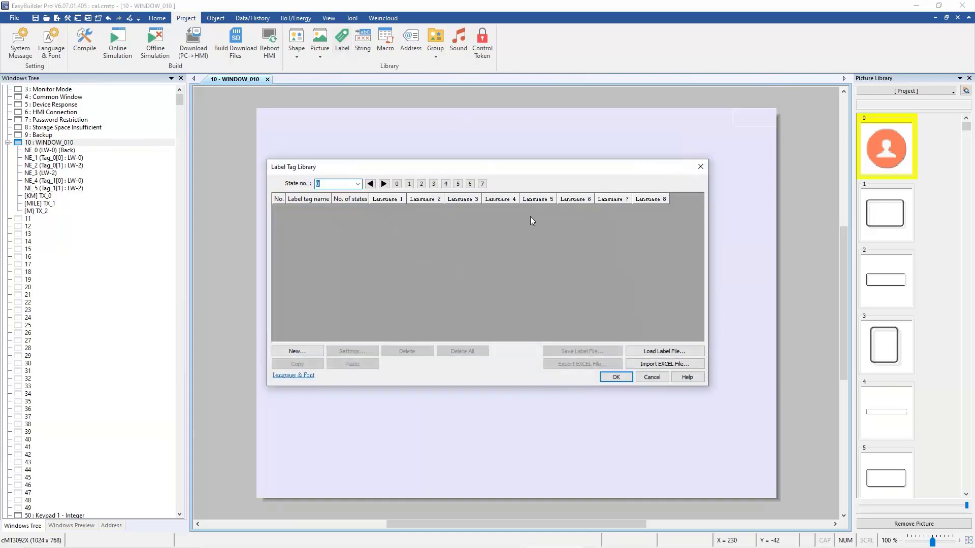
{"action": "left_click", "coordinate": [700, 168]}
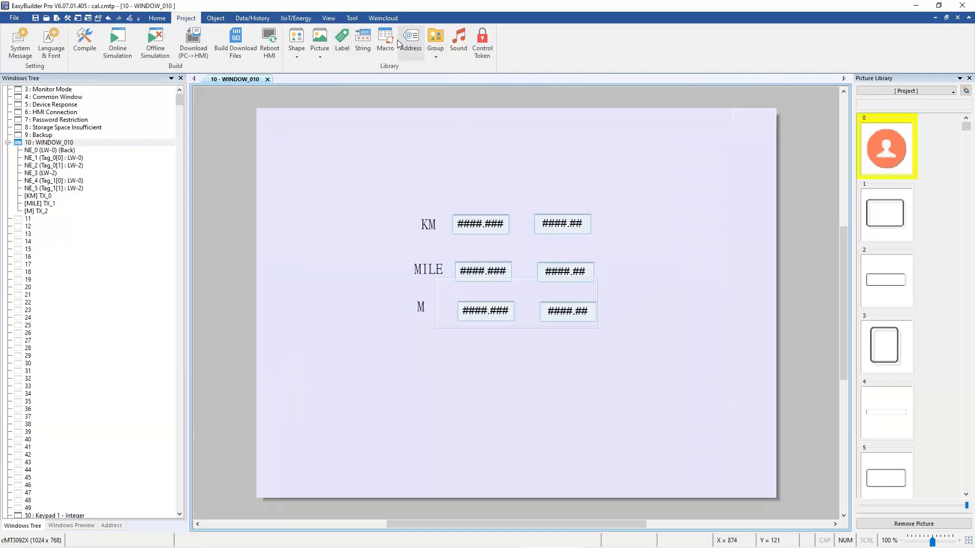
{"action": "left_click", "coordinate": [410, 43]}
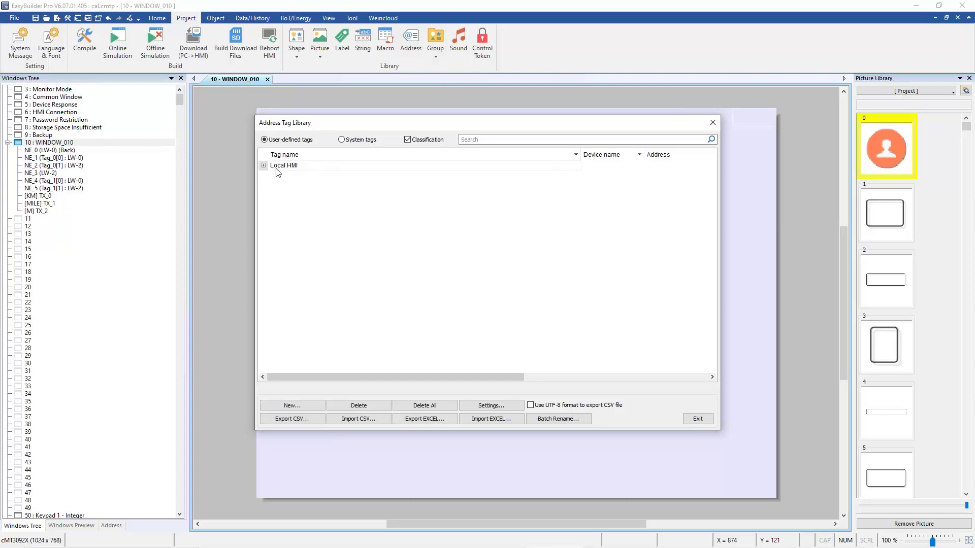
{"action": "left_click", "coordinate": [293, 406]}
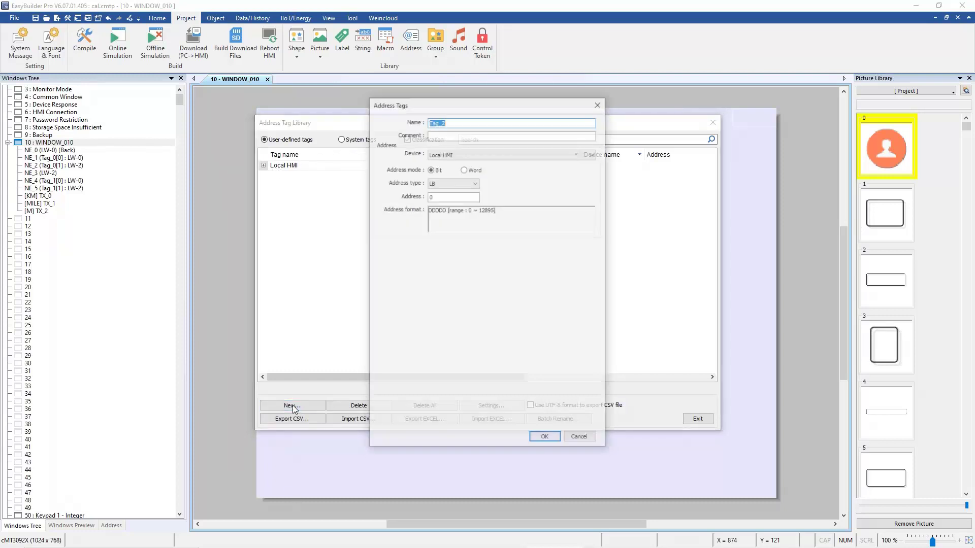
{"action": "left_click", "coordinate": [466, 169]}
{"action": "left_click", "coordinate": [568, 183]}
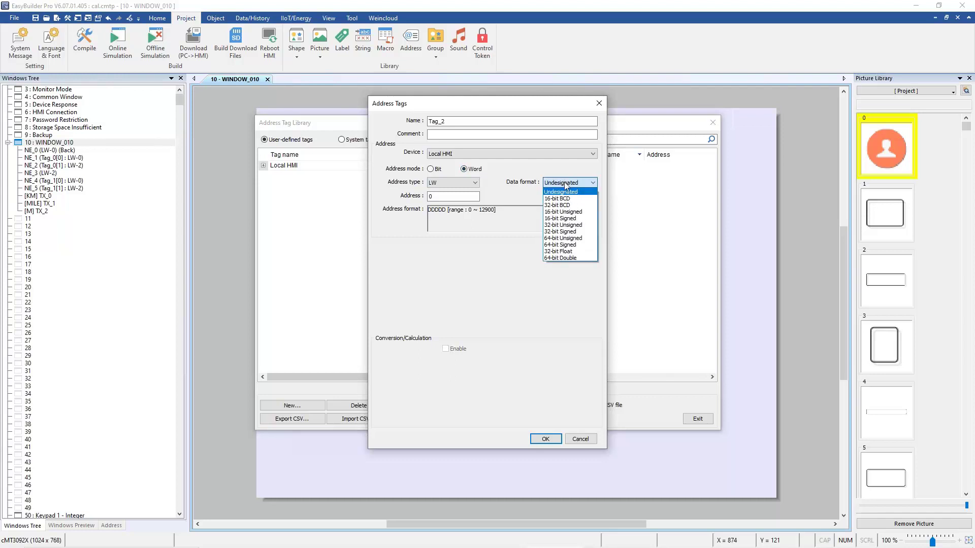
{"action": "left_click", "coordinate": [572, 252]}
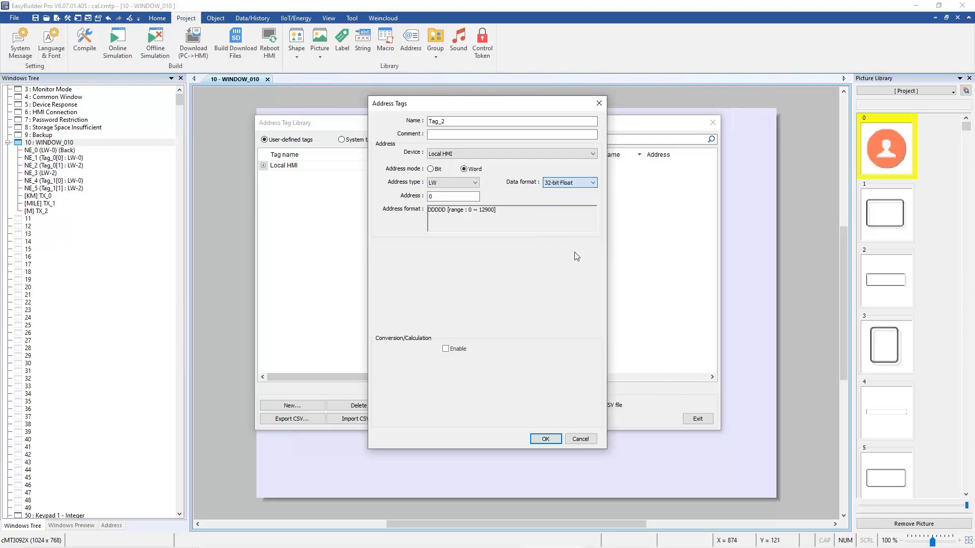
{"action": "left_click", "coordinate": [456, 350]}
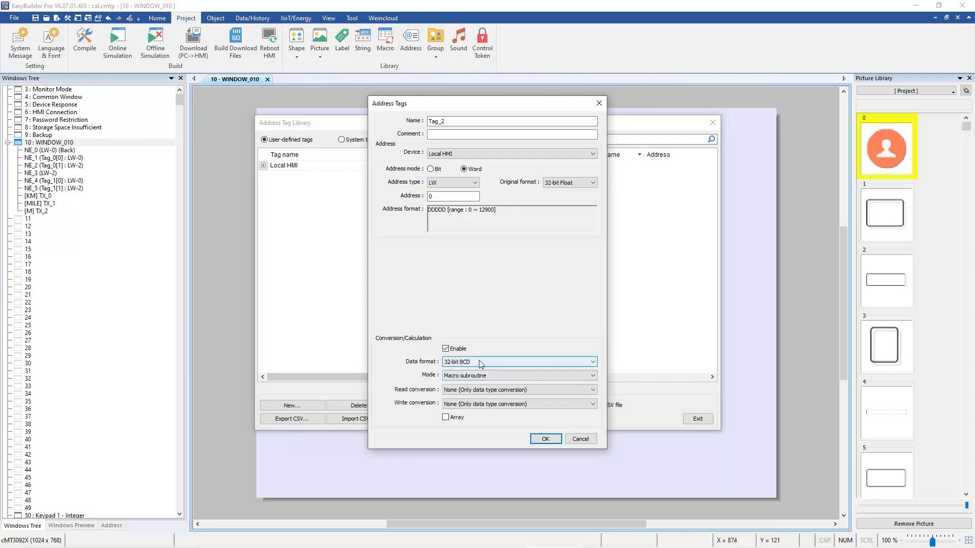
Try 32-bit Unsigned and 32-bit Float as the new tag's conversion data format, finishing with 32-bit Unsigned
{"action": "left_click", "coordinate": [482, 362]}
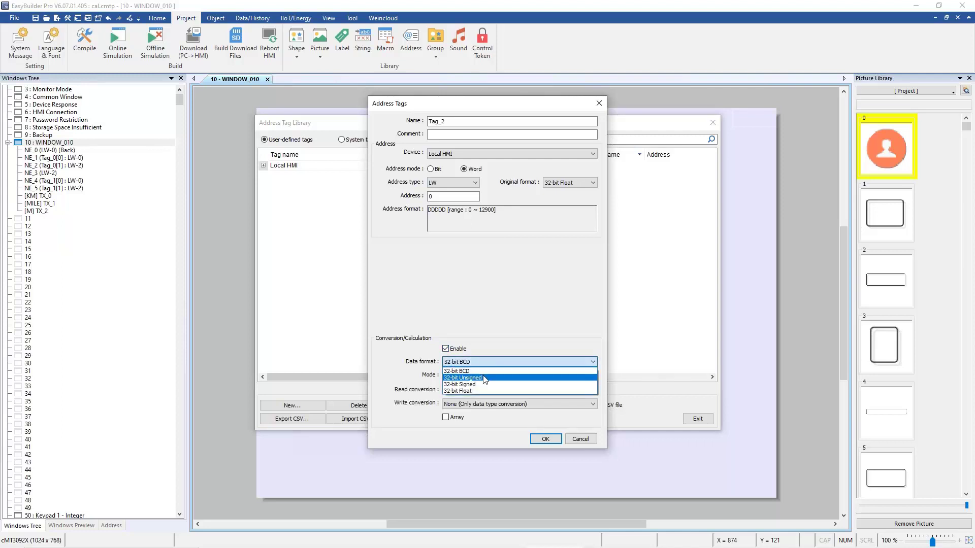
{"action": "left_click", "coordinate": [484, 378]}
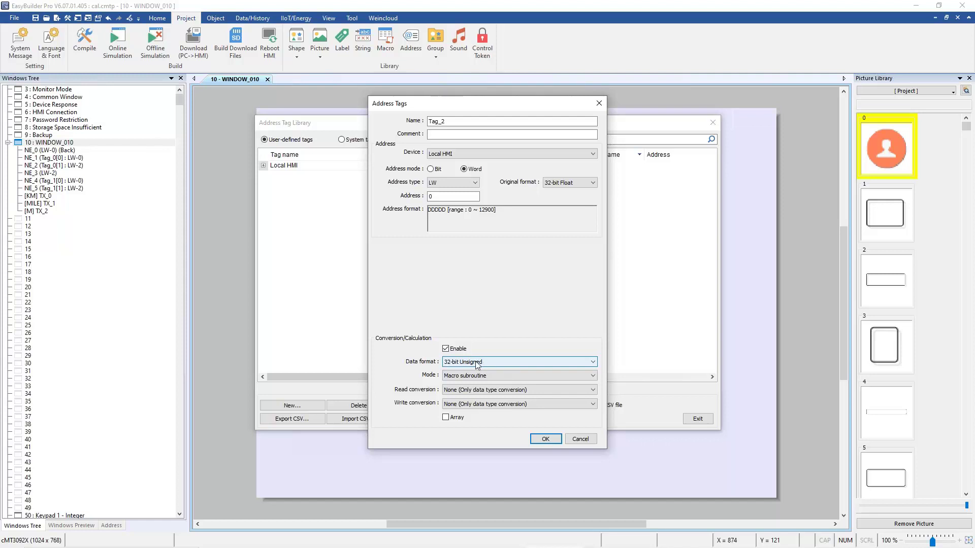
{"action": "left_click", "coordinate": [481, 364]}
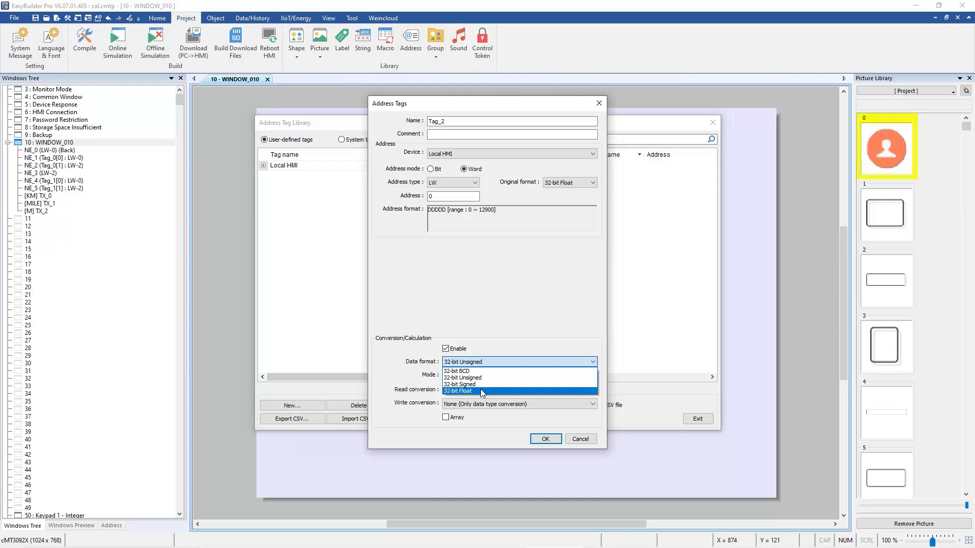
{"action": "left_click", "coordinate": [481, 391]}
{"action": "left_click", "coordinate": [496, 361]}
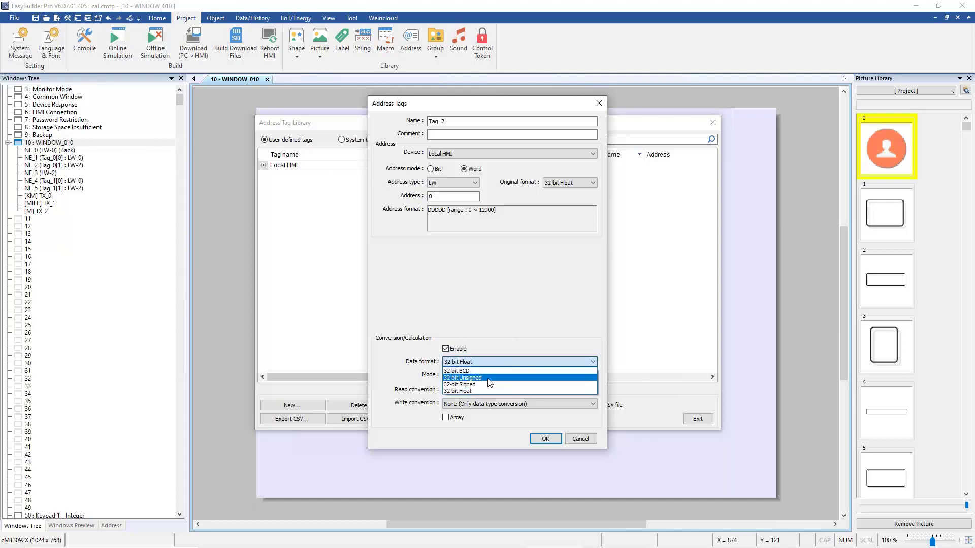
{"action": "left_click", "coordinate": [495, 378]}
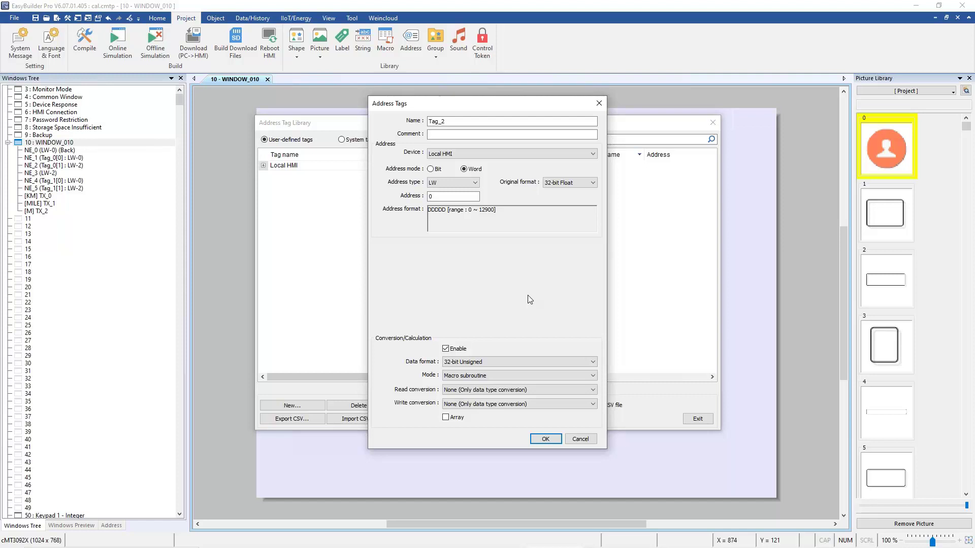
Switch to the running PowerPoint slide show and advance to the slide on using JS Action in any Action Group
{"action": "left_click", "coordinate": [597, 538]}
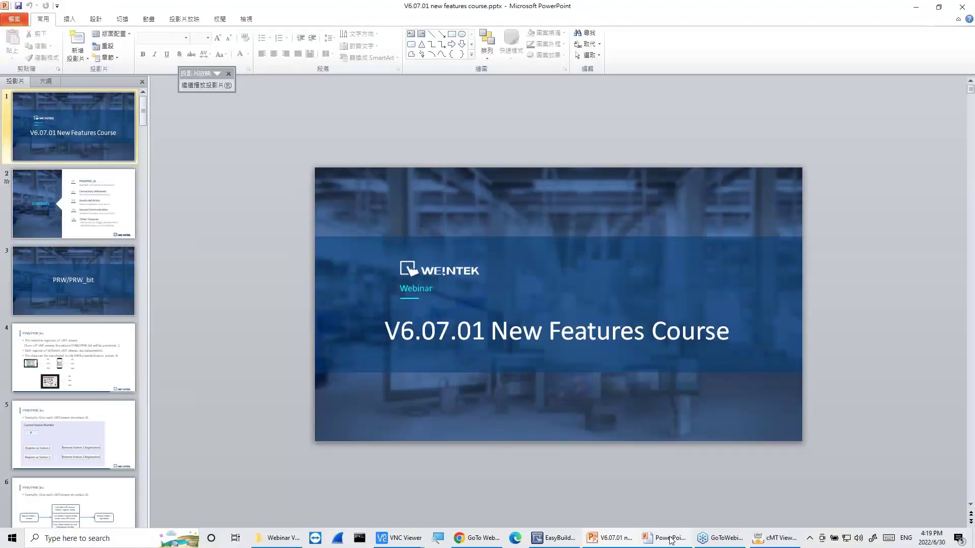
{"action": "left_click", "coordinate": [671, 538]}
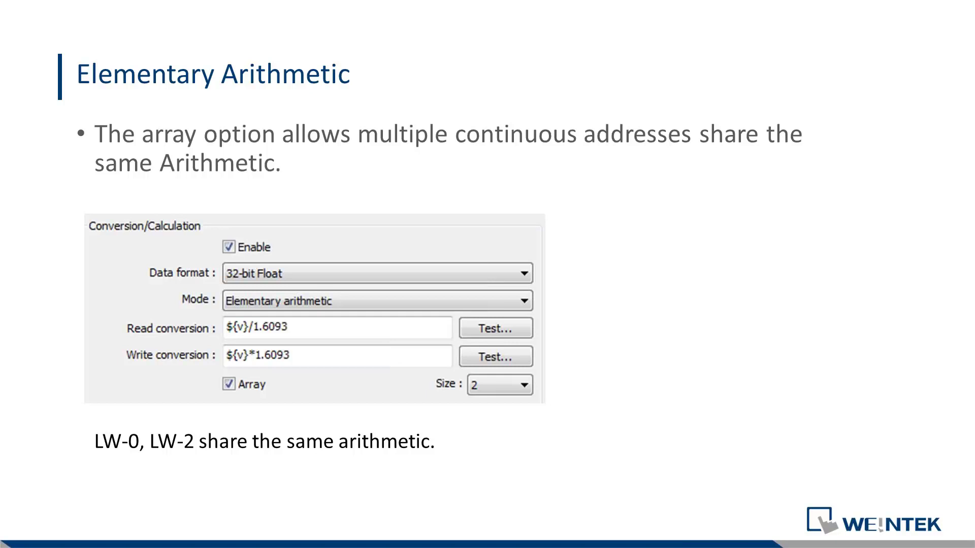
{"action": "key", "text": "Right"}
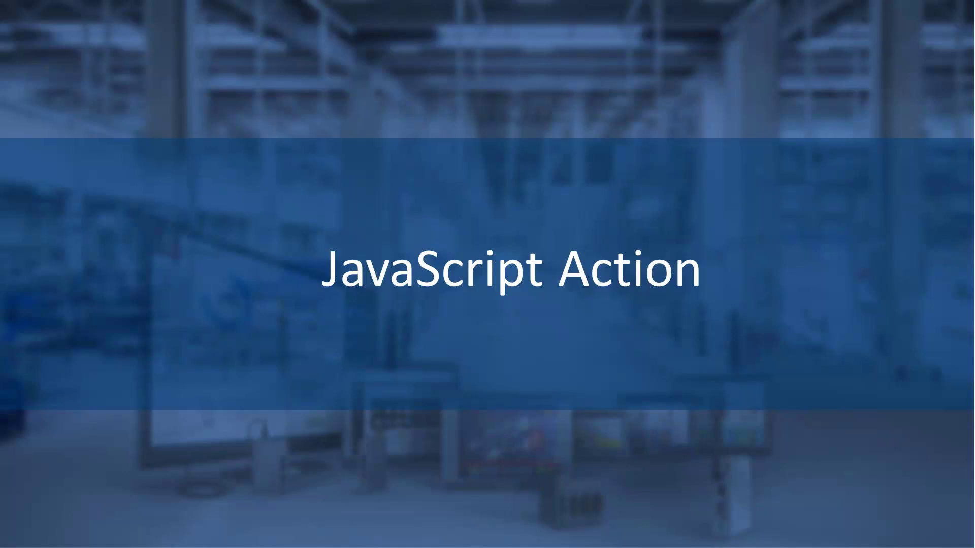
{"action": "key", "text": "Right"}
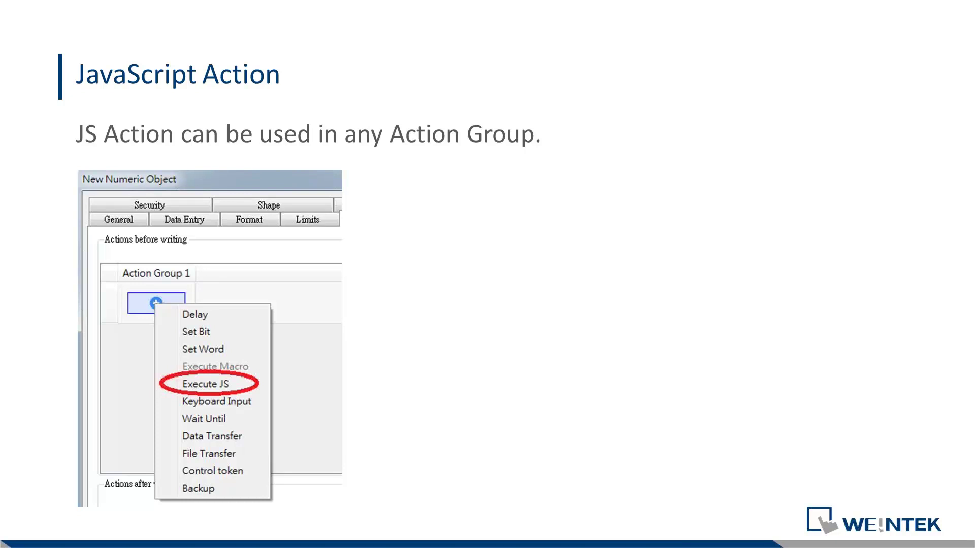
Return to EasyBuilder Pro, discard the unfinished address tag and close the Address Tag Library
{"action": "key", "text": "alt+Tab"}
{"action": "key", "text": "alt+Tab"}
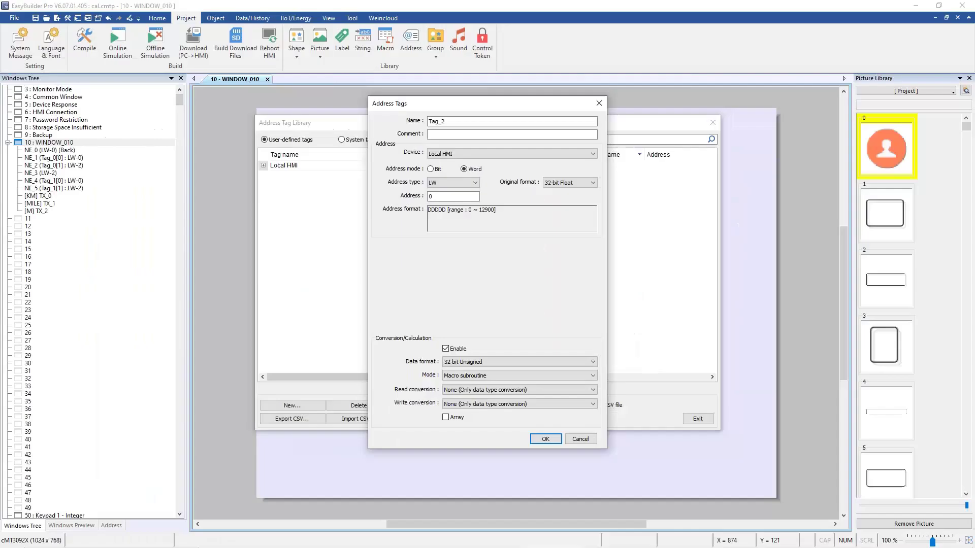
{"action": "left_click", "coordinate": [598, 102]}
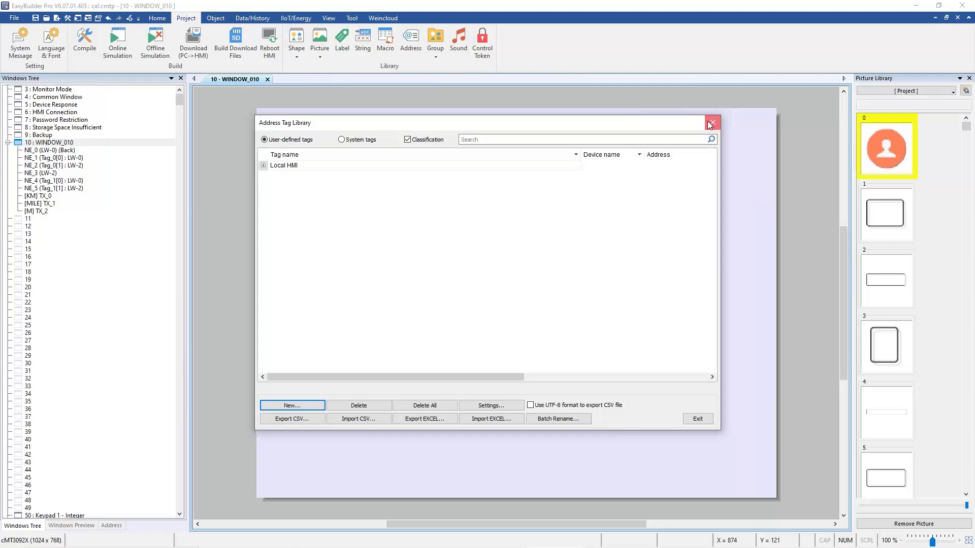
{"action": "left_click", "coordinate": [712, 123]}
Open the project JS action.cmtp, declining the font replacement and ignoring the font that is not installed
{"action": "left_click", "coordinate": [14, 18]}
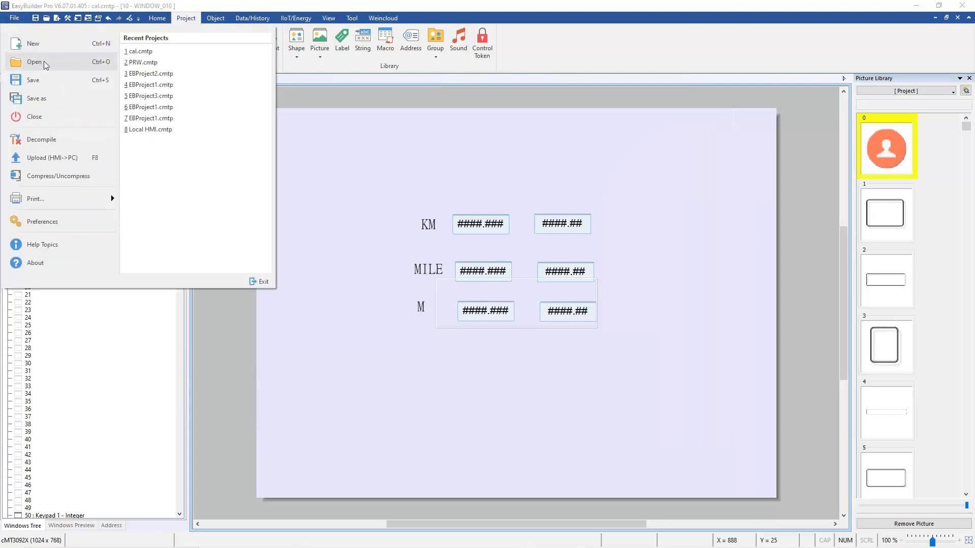
{"action": "left_click", "coordinate": [34, 62]}
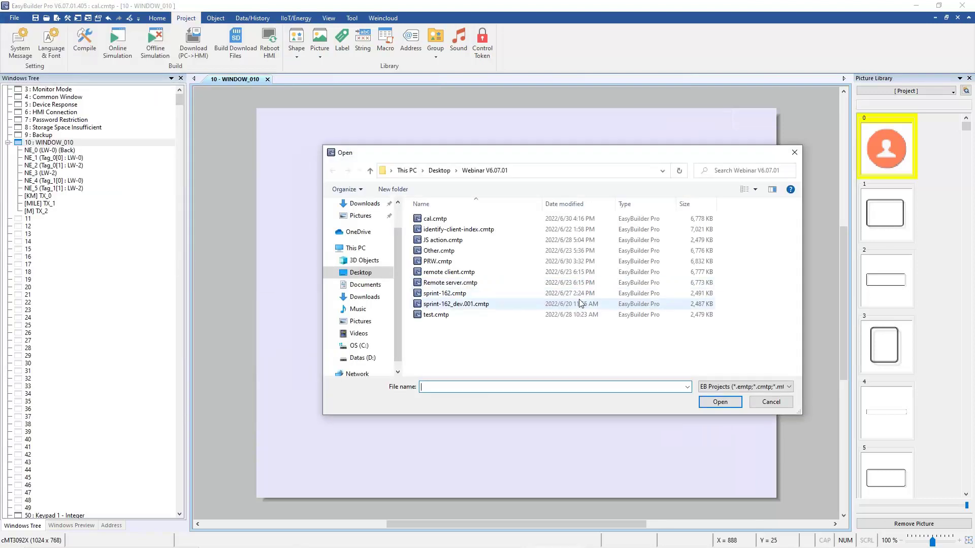
{"action": "left_click", "coordinate": [579, 239]}
{"action": "left_click", "coordinate": [720, 405]}
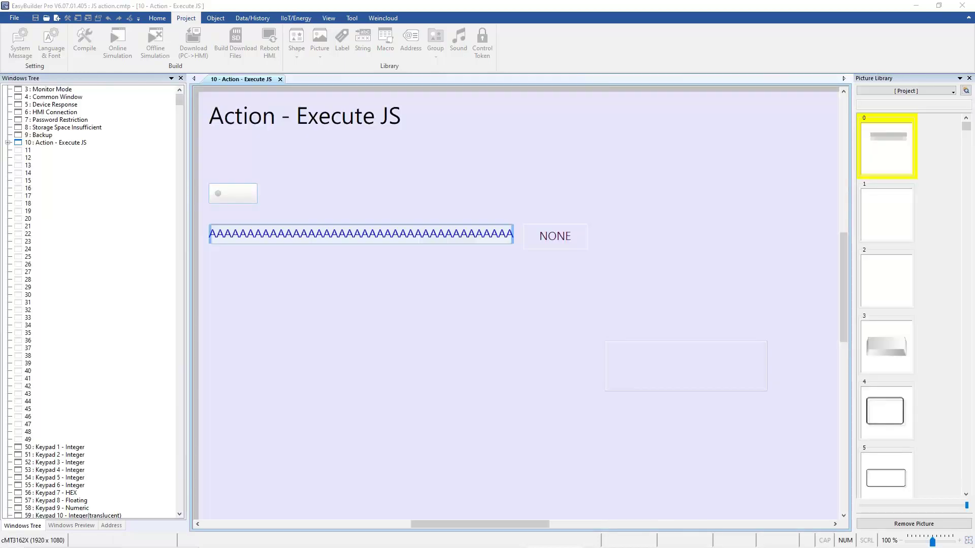
{"action": "left_click", "coordinate": [573, 340]}
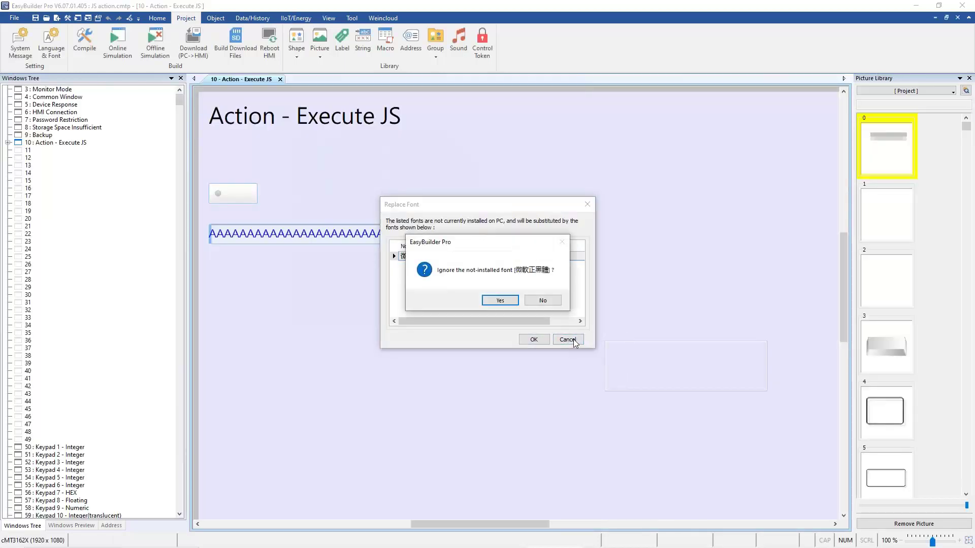
{"action": "left_click", "coordinate": [501, 300]}
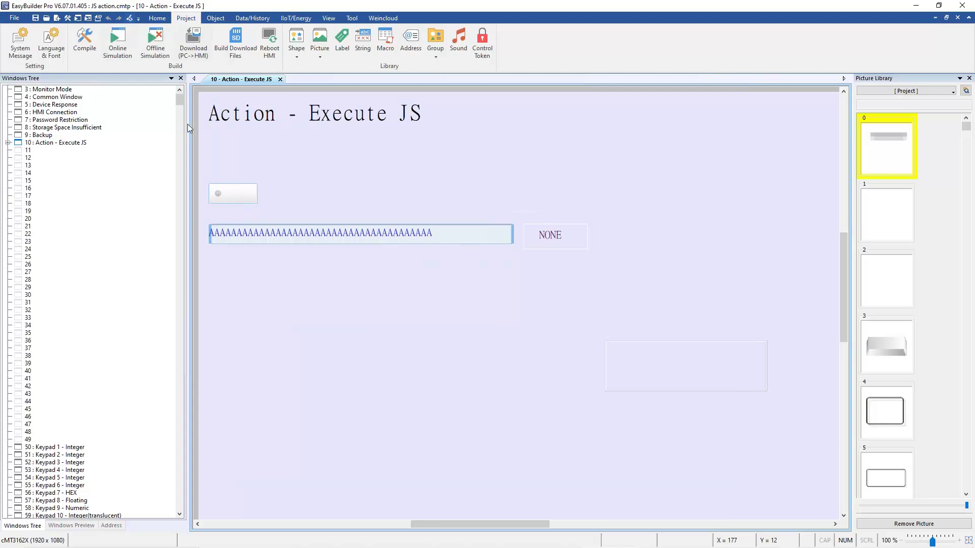
Examine the Execute JS action among a new numeric object's actions before writing, and close everything without creating the object
{"action": "left_click", "coordinate": [221, 18]}
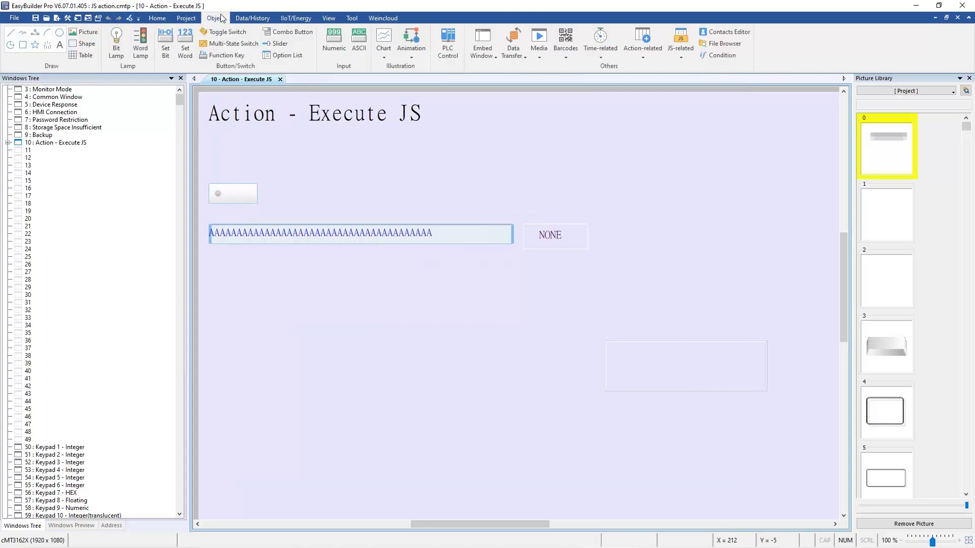
{"action": "left_click", "coordinate": [334, 43]}
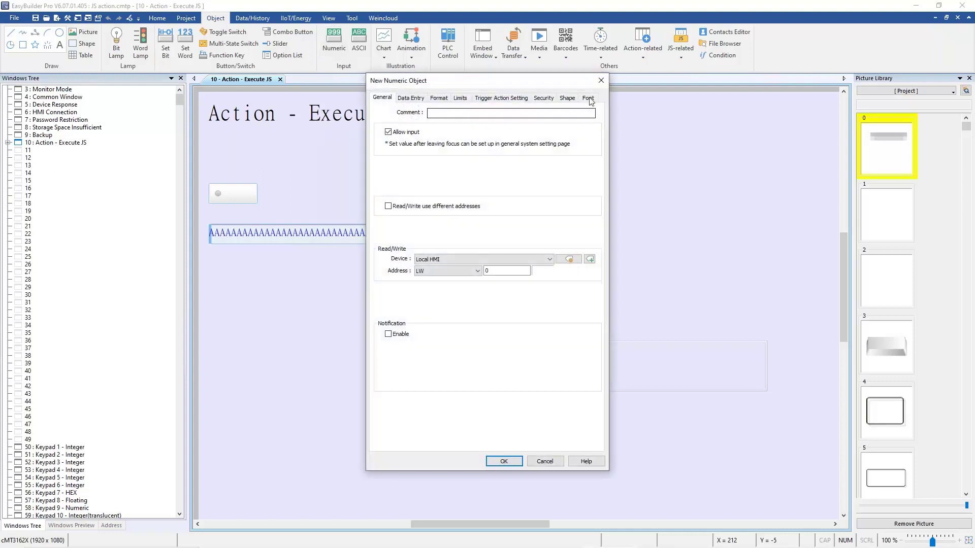
{"action": "left_click_drag", "start_coordinate": [491, 81], "coordinate": [520, 81]}
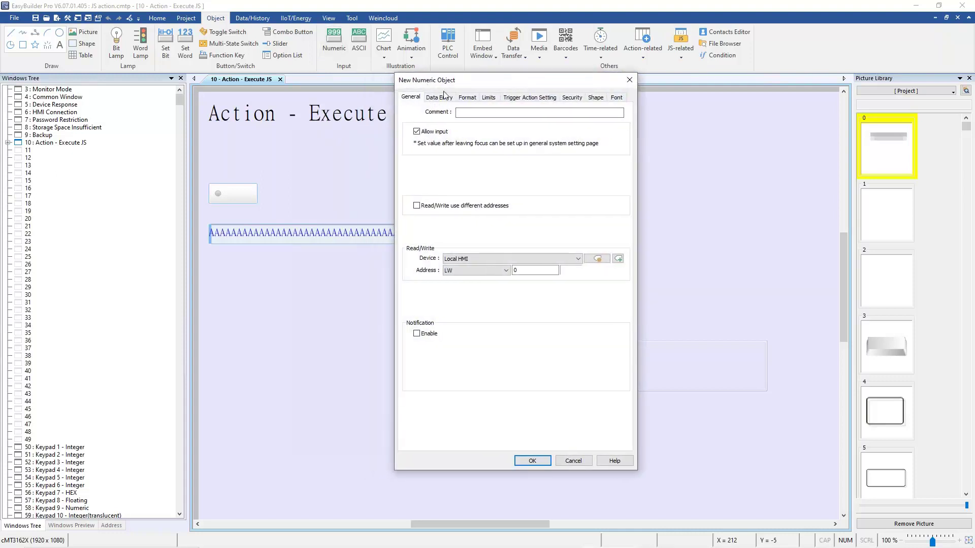
{"action": "left_click", "coordinate": [529, 97]}
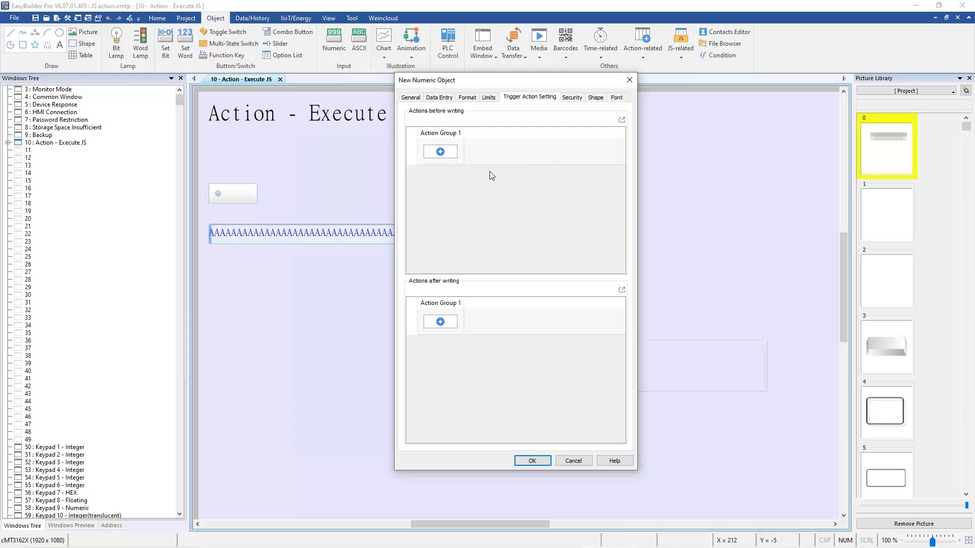
{"action": "left_click", "coordinate": [441, 153]}
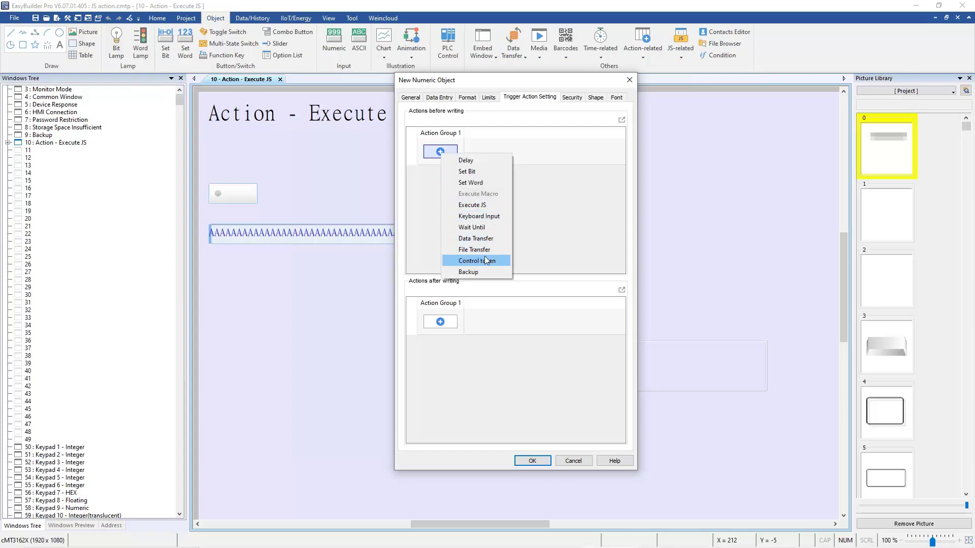
{"action": "left_click", "coordinate": [475, 205]}
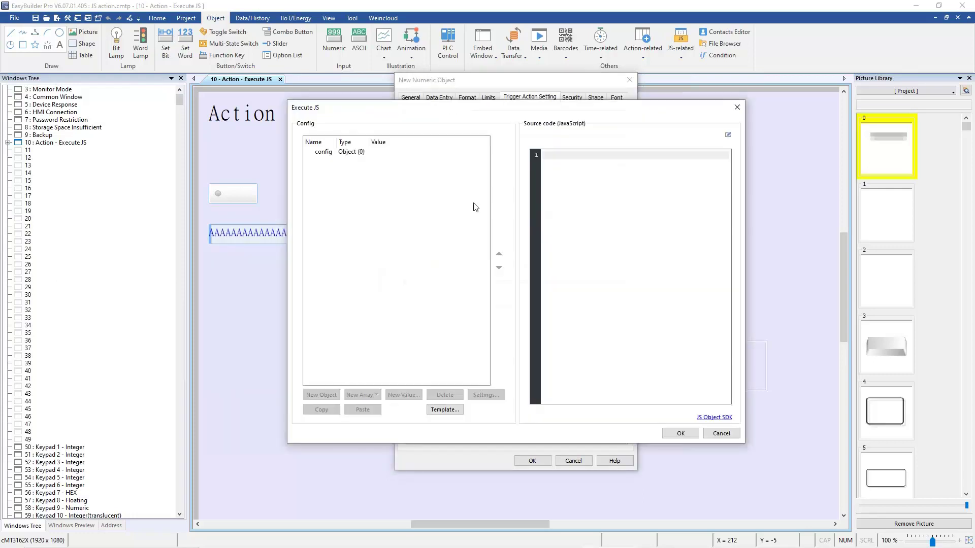
{"action": "left_click", "coordinate": [737, 108]}
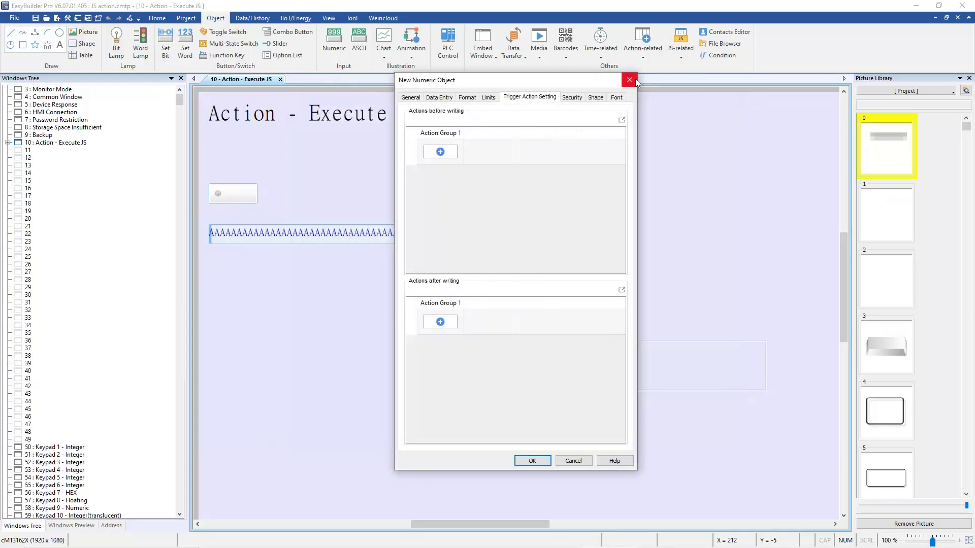
{"action": "left_click", "coordinate": [630, 79]}
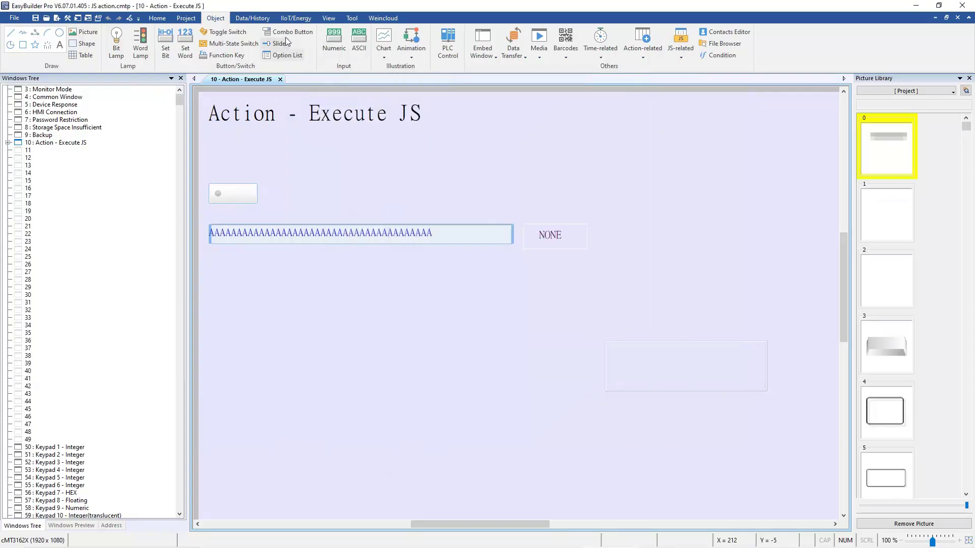
Examine the Execute JS action among a new combo button's down actions, and cancel without creating the button
{"action": "left_click", "coordinate": [606, 236]}
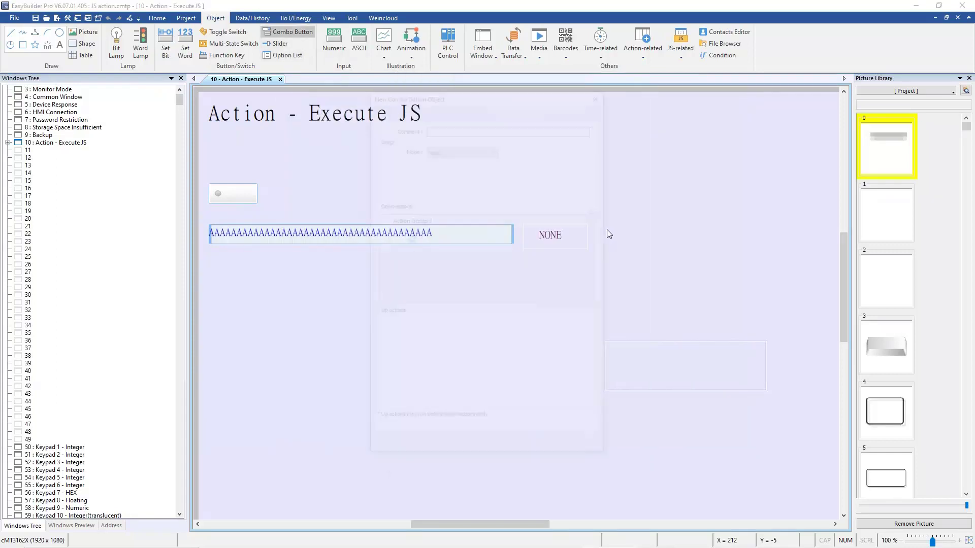
{"action": "left_click", "coordinate": [409, 238]}
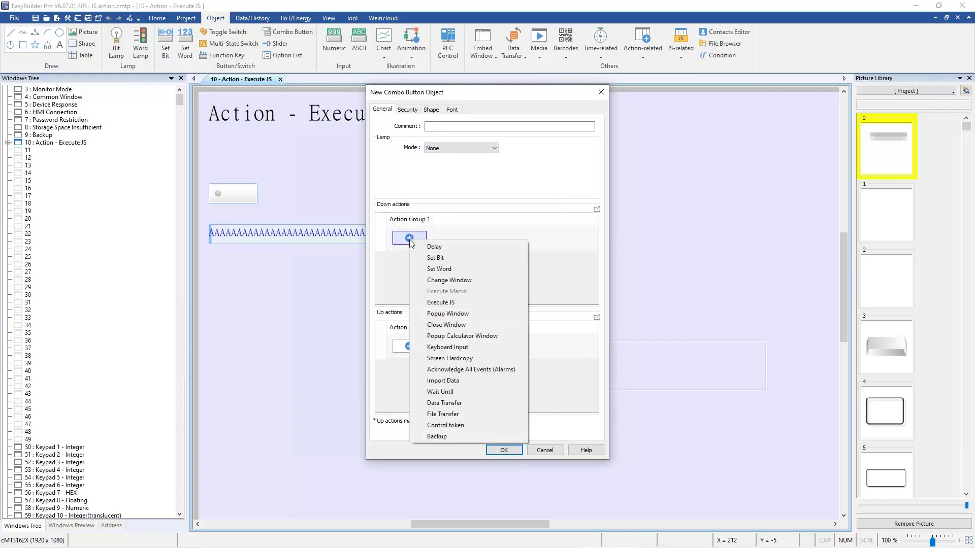
{"action": "left_click", "coordinate": [462, 303]}
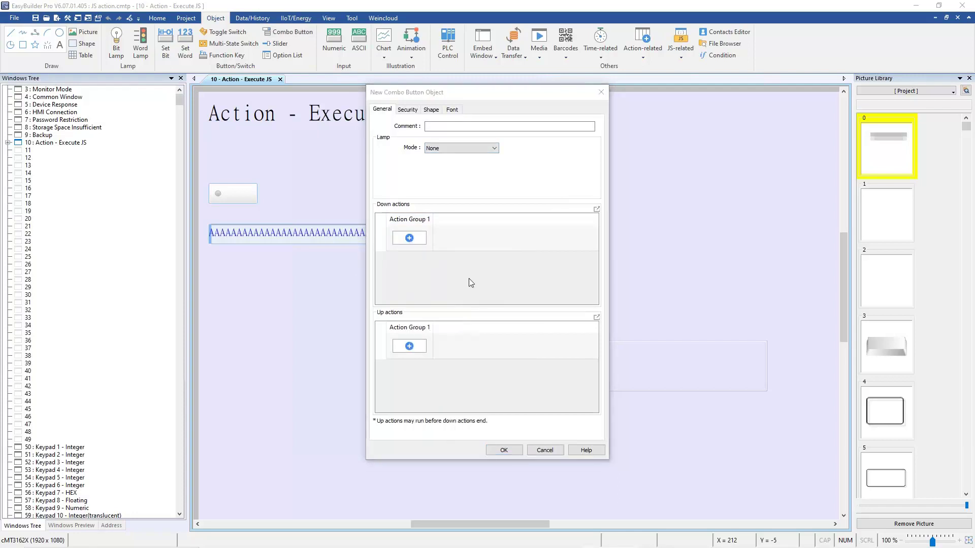
{"action": "left_click", "coordinate": [694, 437]}
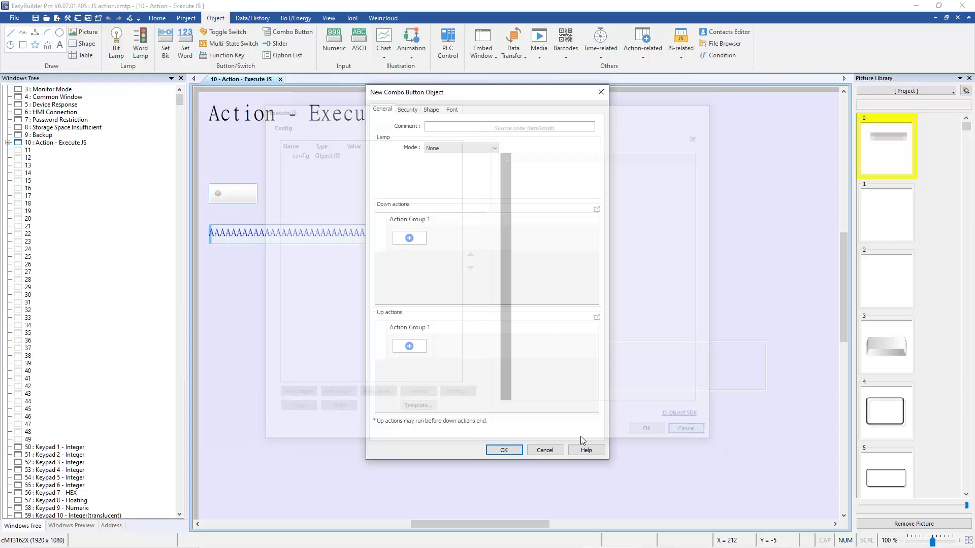
{"action": "left_click", "coordinate": [546, 449]}
Examine the Execute JS option in a new Action Trigger (Per-page) object's action group, and cancel the object
{"action": "left_click", "coordinate": [642, 43]}
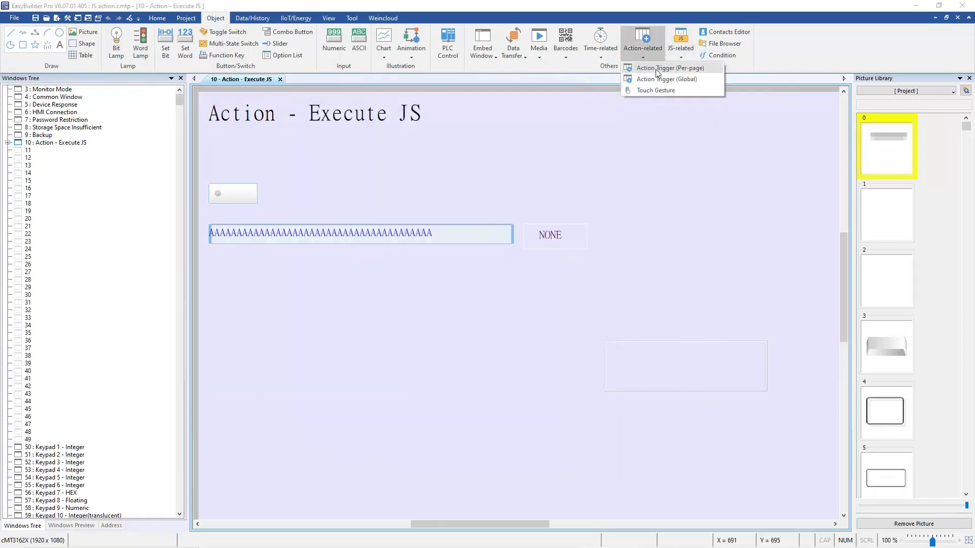
{"action": "left_click", "coordinate": [660, 68]}
{"action": "left_click", "coordinate": [412, 214]}
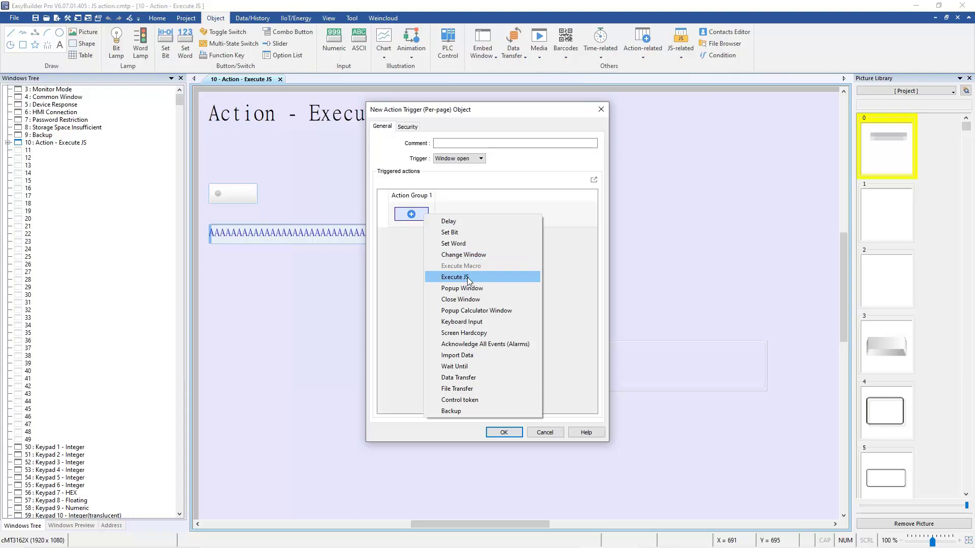
{"action": "left_click", "coordinate": [545, 434]}
{"action": "left_click", "coordinate": [544, 433]}
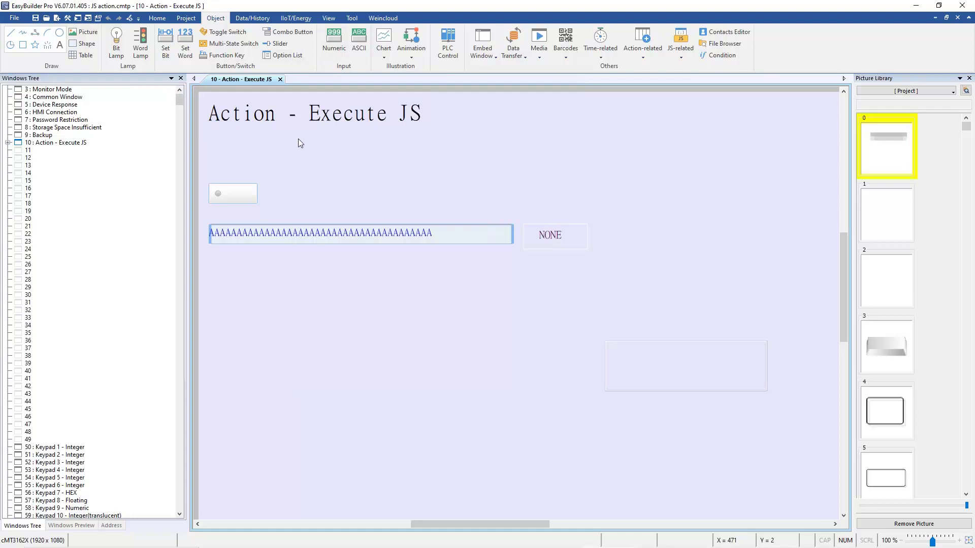
Create a new landscape cMT3162X project from the template and accept the default system parameter settings
{"action": "left_click", "coordinate": [15, 18]}
{"action": "left_click", "coordinate": [32, 114]}
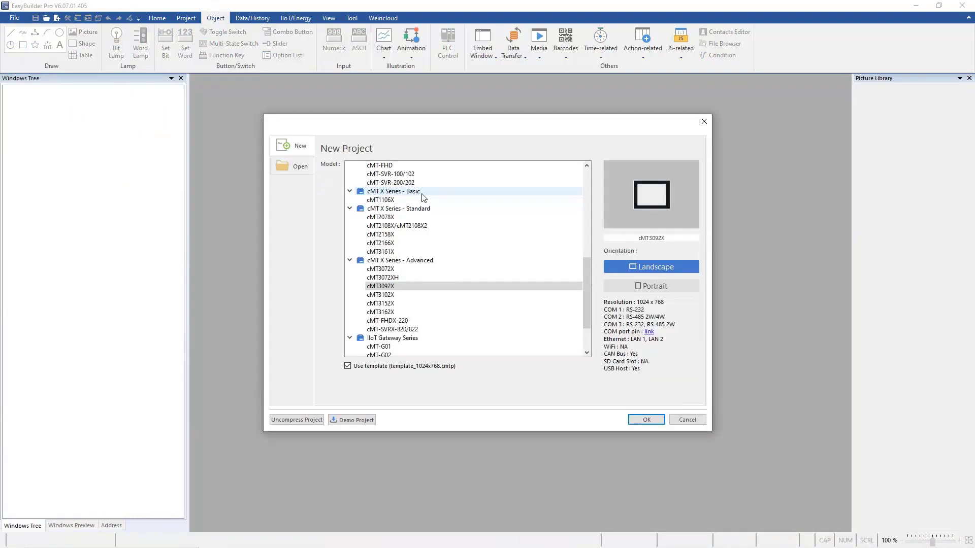
{"action": "left_click", "coordinate": [423, 315]}
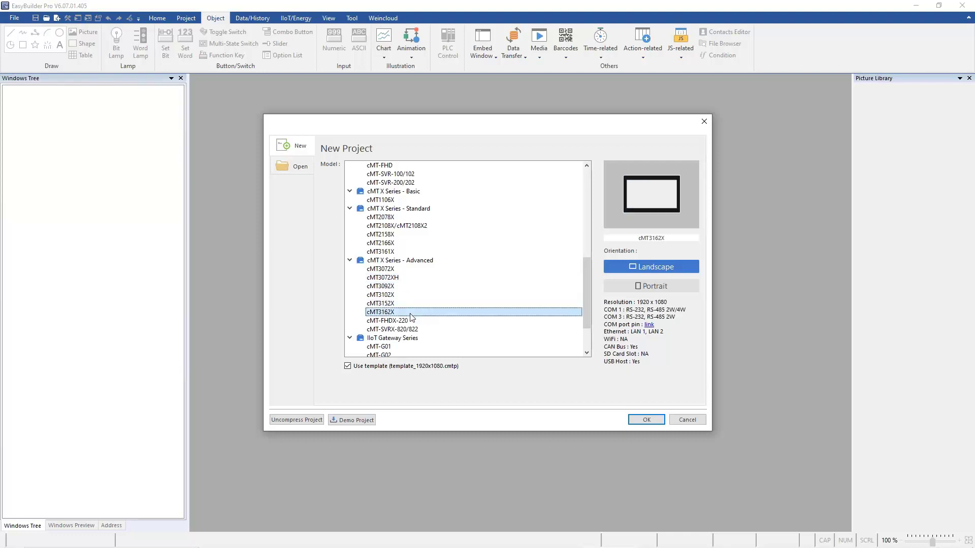
{"action": "left_click", "coordinate": [638, 422]}
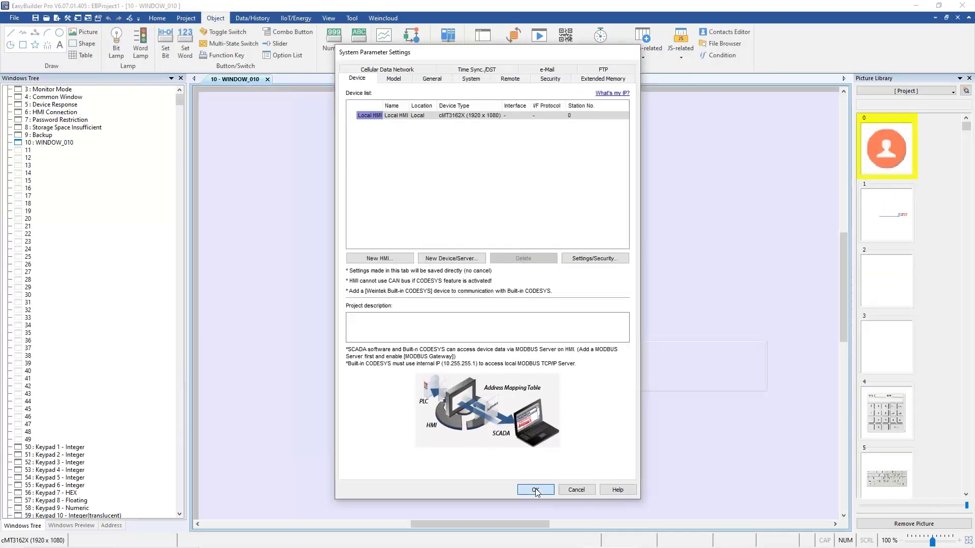
{"action": "left_click", "coordinate": [536, 490]}
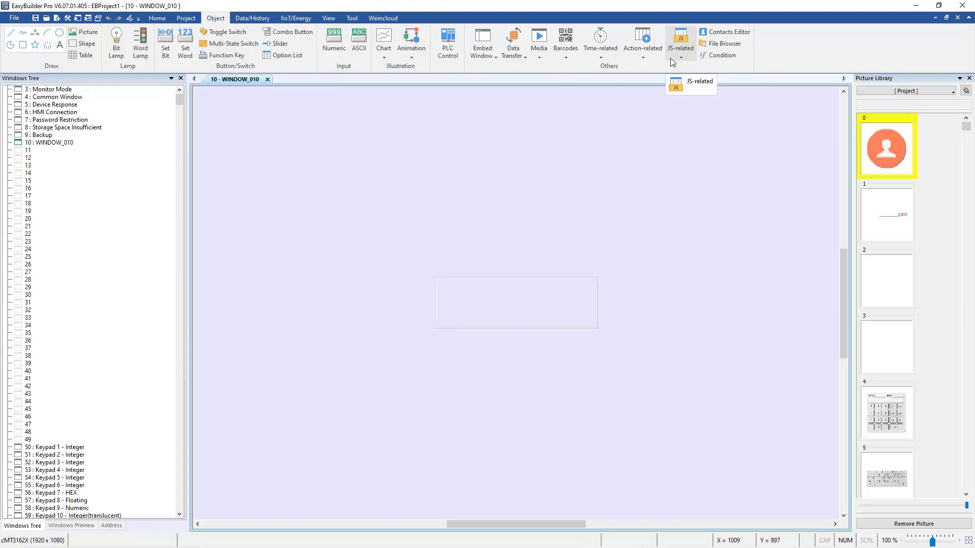
Add a global touch gesture action, examine the actions available for its group including Execute JS, and cancel the Touch Gesture settings
{"action": "left_click", "coordinate": [672, 56]}
{"action": "left_click", "coordinate": [645, 57]}
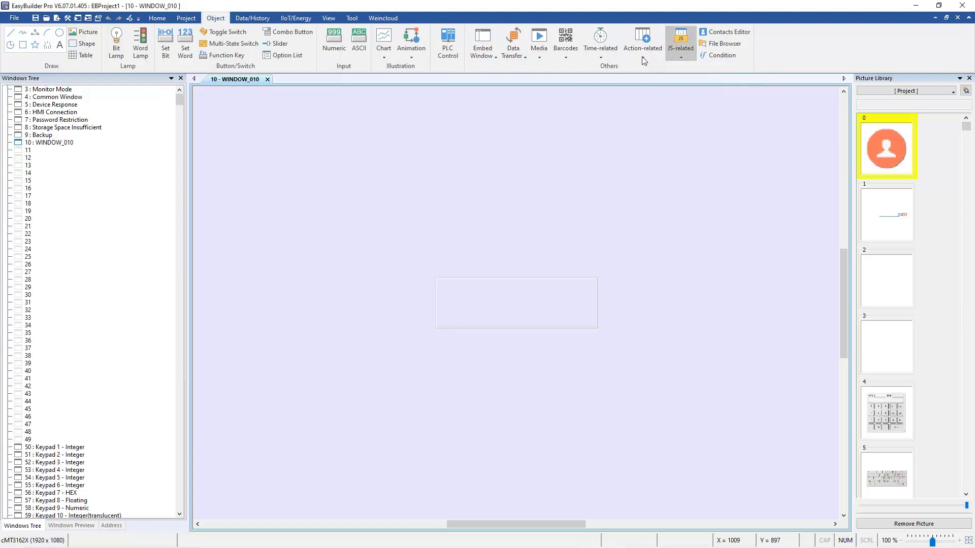
{"action": "left_click", "coordinate": [643, 59]}
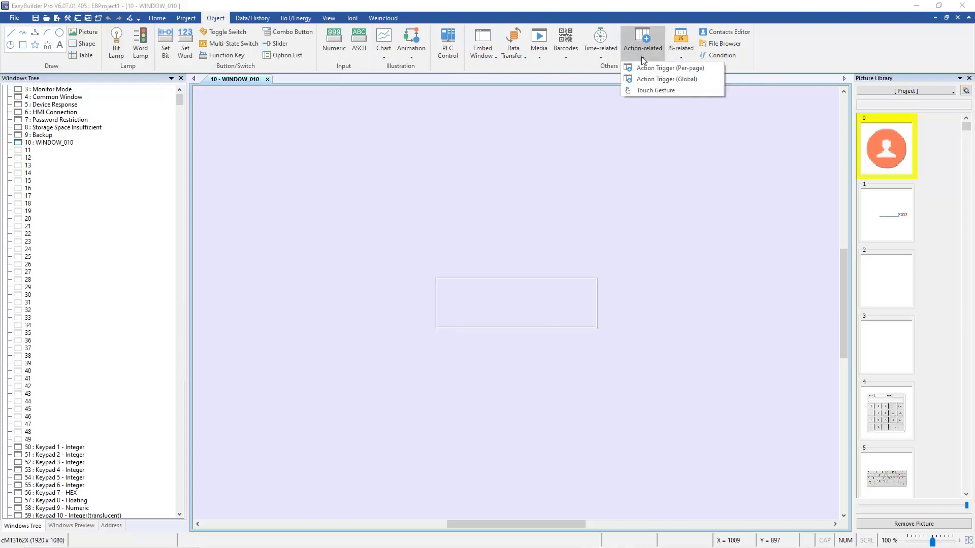
{"action": "left_click", "coordinate": [655, 90]}
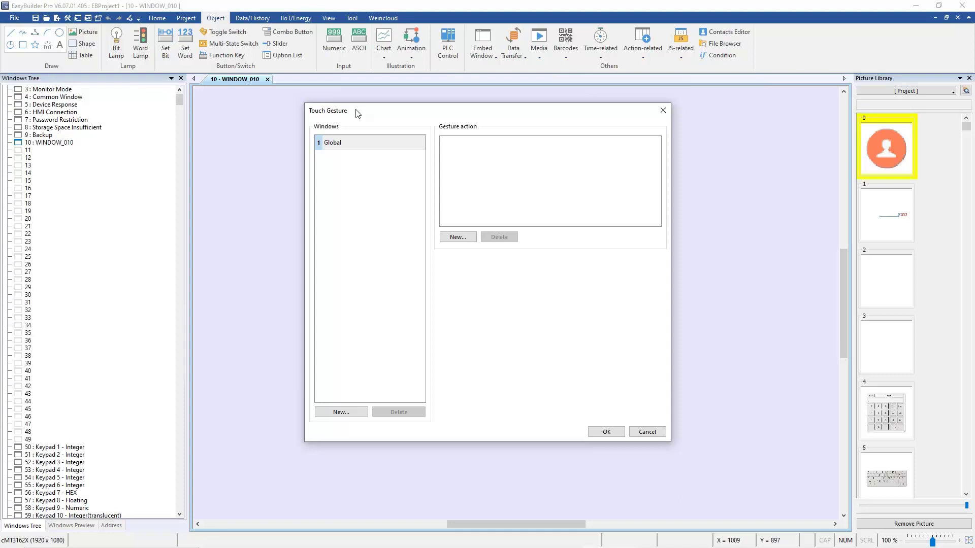
{"action": "left_click", "coordinate": [457, 237]}
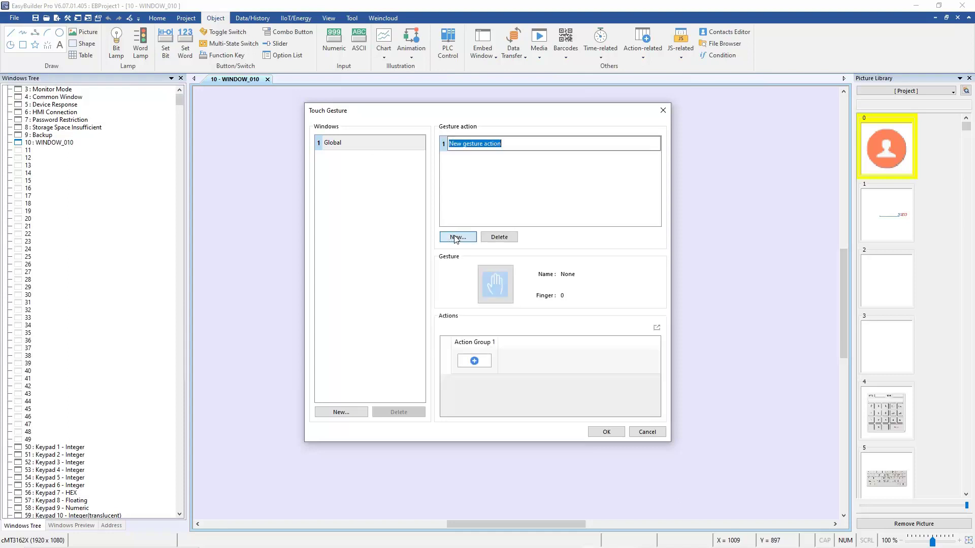
{"action": "left_click", "coordinate": [474, 361]}
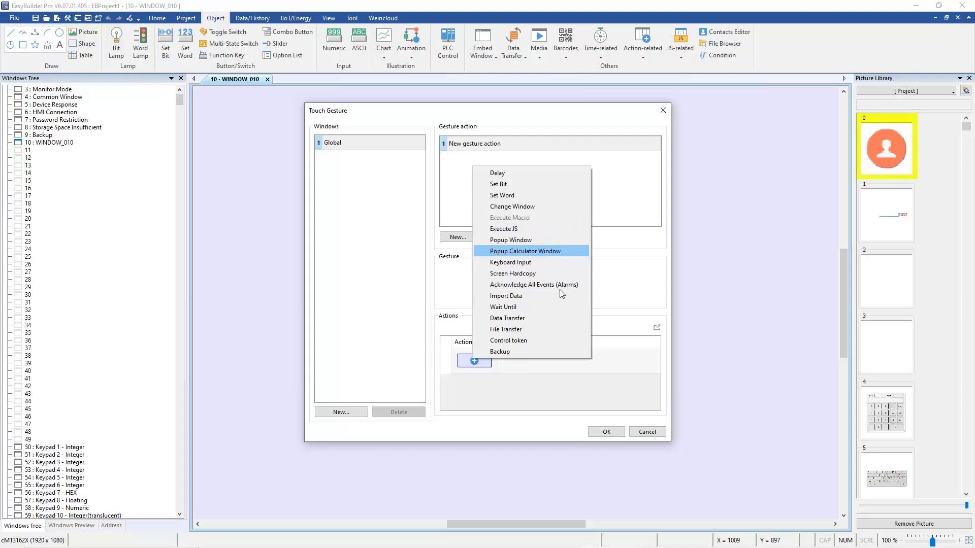
{"action": "left_click", "coordinate": [635, 415]}
{"action": "left_click", "coordinate": [642, 432]}
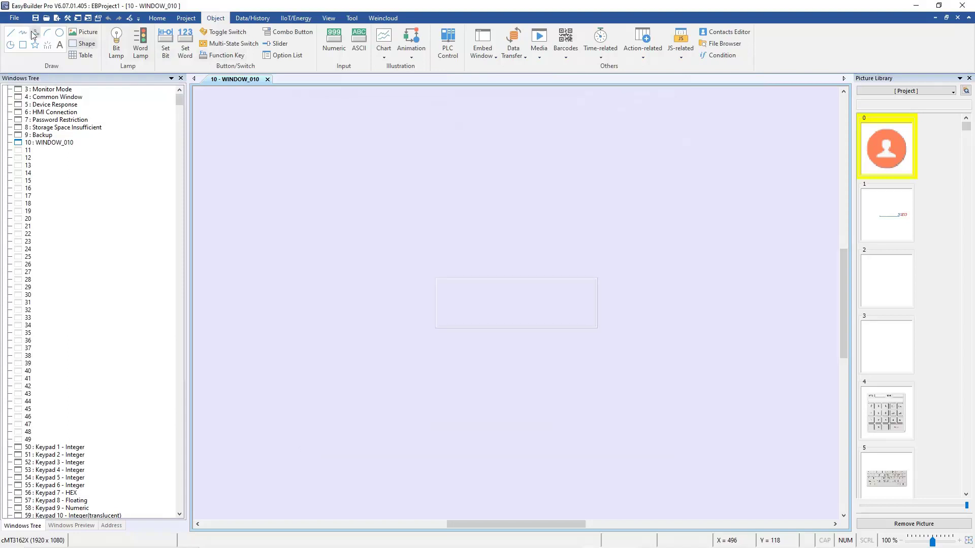
Reopen the recent project JS action.cmtp, declining the font replacement and ignoring the font that is not installed
{"action": "left_click", "coordinate": [14, 17]}
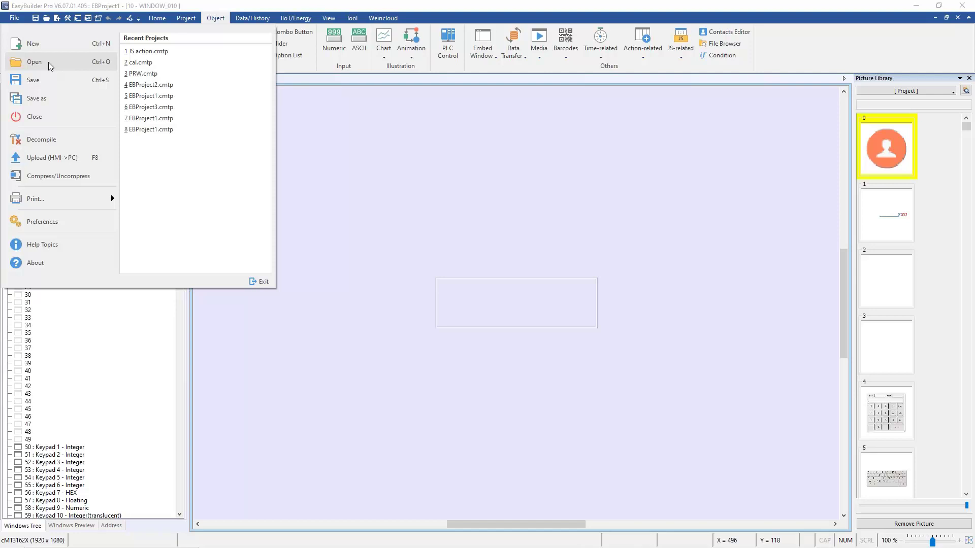
{"action": "left_click", "coordinate": [147, 51]}
{"action": "left_click", "coordinate": [490, 300]}
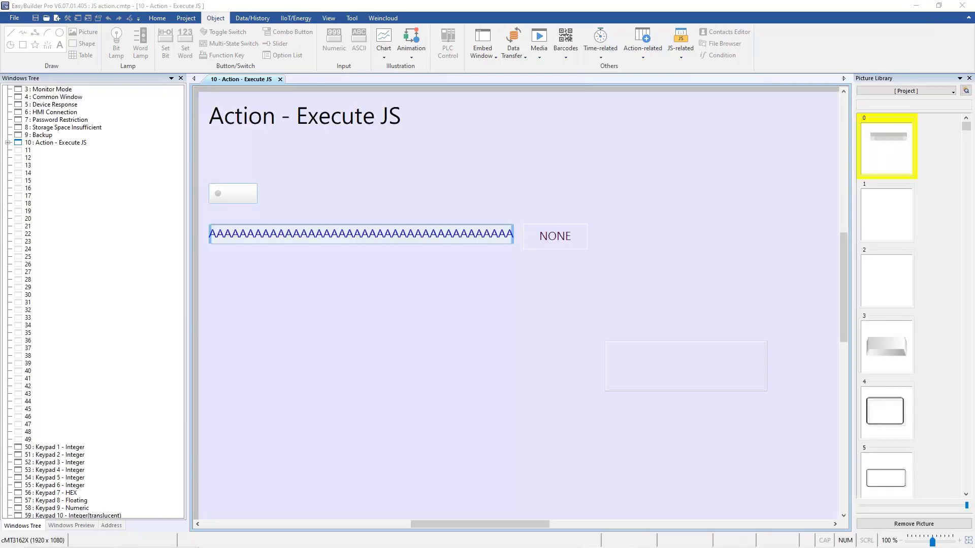
{"action": "left_click", "coordinate": [567, 342]}
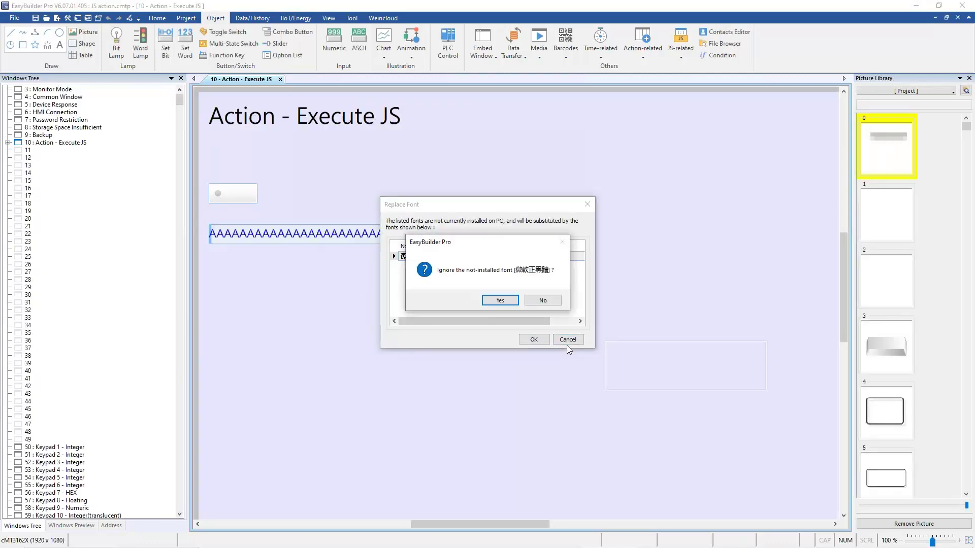
{"action": "left_click", "coordinate": [500, 300]}
Switch to the PowerPoint slide show and advance to the slide on the advantages of JS action over macro action
{"action": "key", "text": "alt+Tab"}
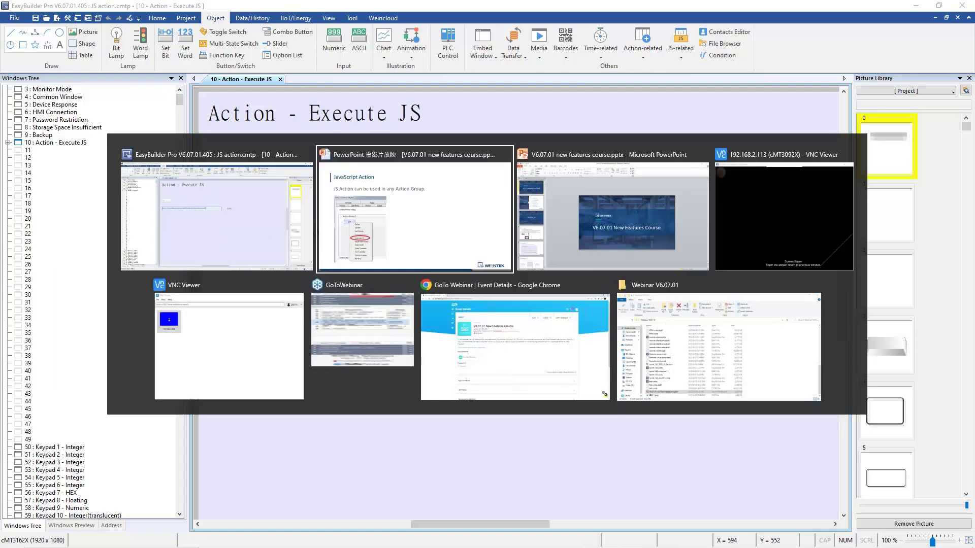
{"action": "key", "text": "Right"}
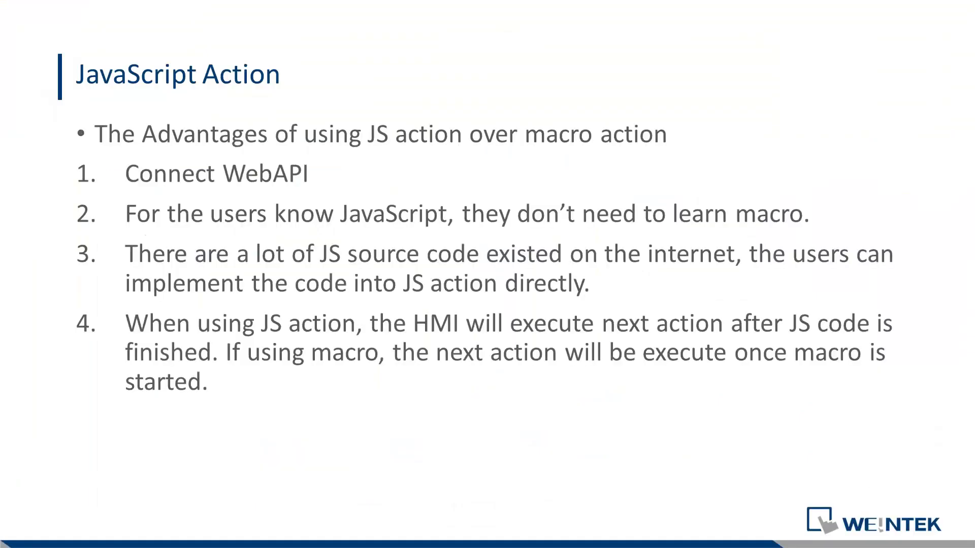
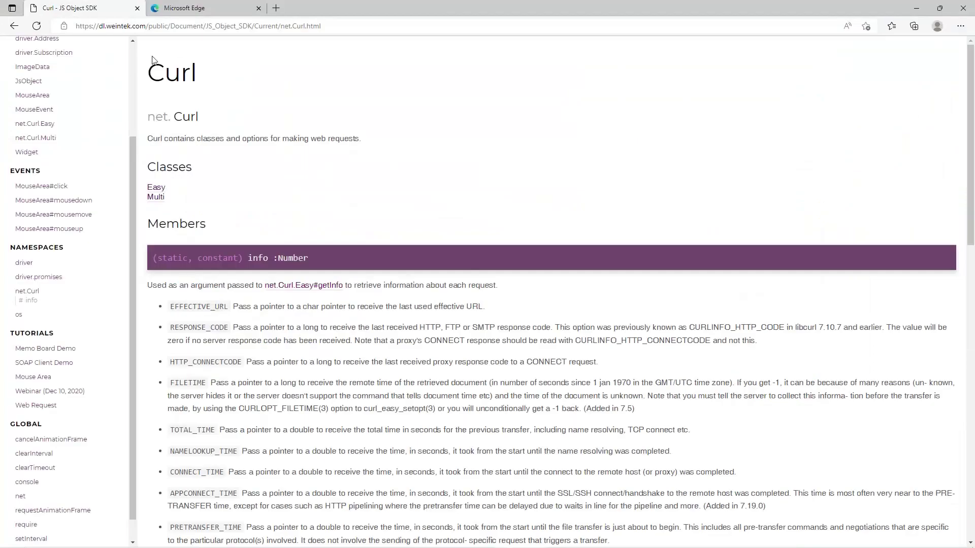
Open the Web Request tutorial in the JS Object SDK documentation and examine its sample code and the request-0.0.2.js library source
{"action": "scroll", "coordinate": [92, 315], "scroll_direction": "down", "scroll_amount": 1}
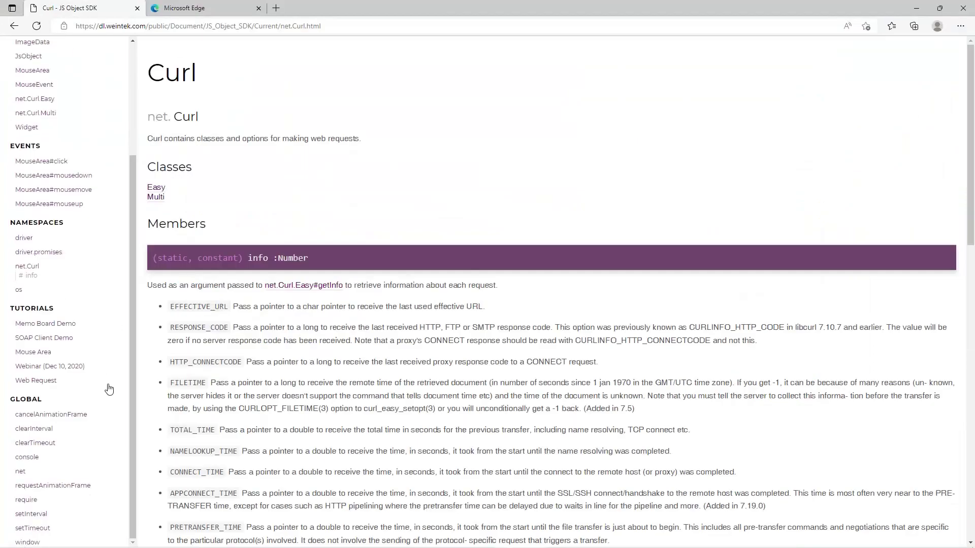
{"action": "left_click", "coordinate": [47, 384]}
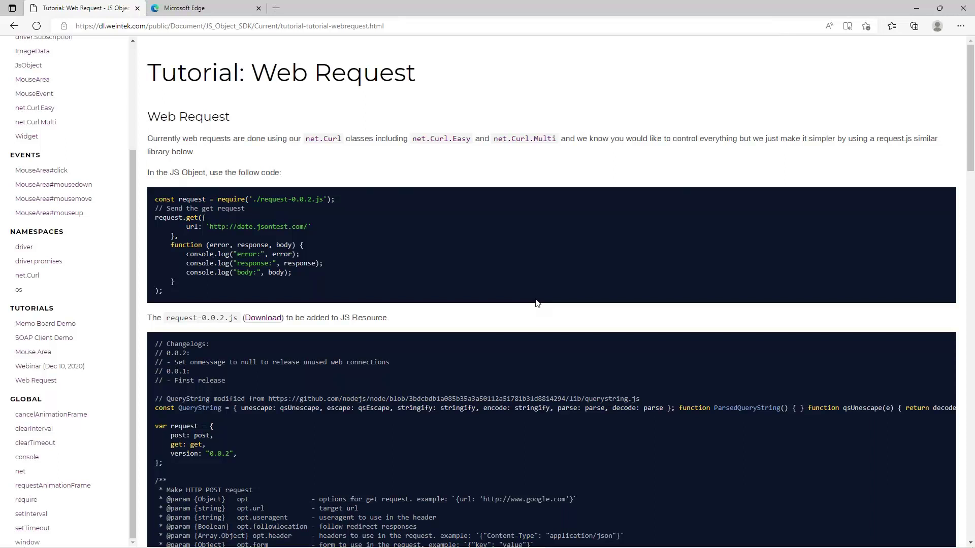
{"action": "scroll", "coordinate": [537, 303], "scroll_direction": "down", "scroll_amount": 3}
{"action": "scroll", "coordinate": [537, 303], "scroll_direction": "up", "scroll_amount": 3}
{"action": "scroll", "coordinate": [255, 327], "scroll_direction": "down", "scroll_amount": 5}
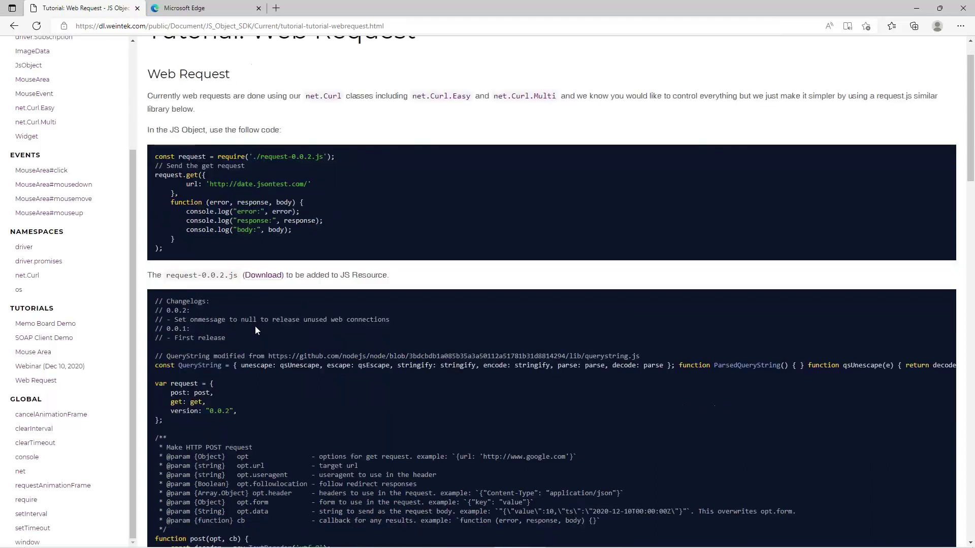
{"action": "left_click_drag", "start_coordinate": [155, 123], "coordinate": [701, 480]}
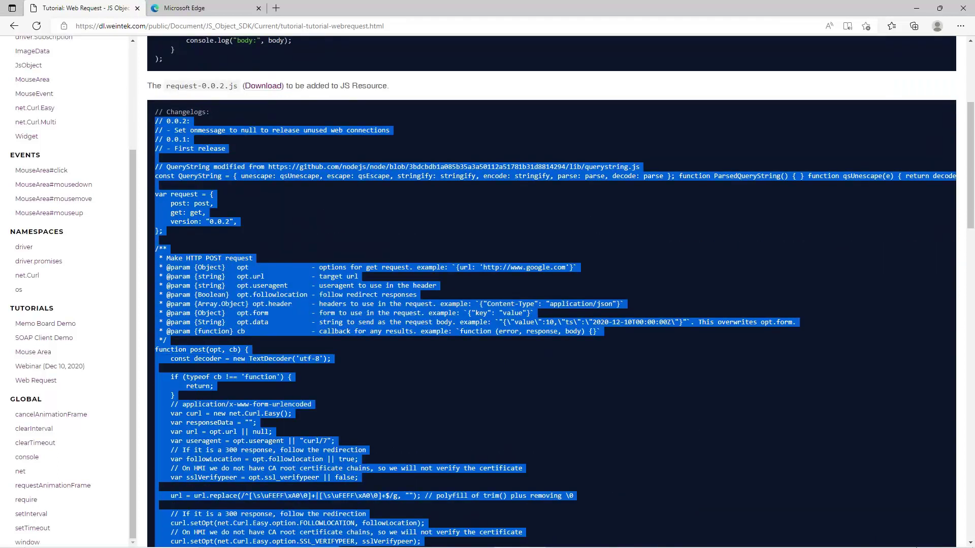
{"action": "scroll", "coordinate": [834, 380], "scroll_direction": "down", "scroll_amount": 15}
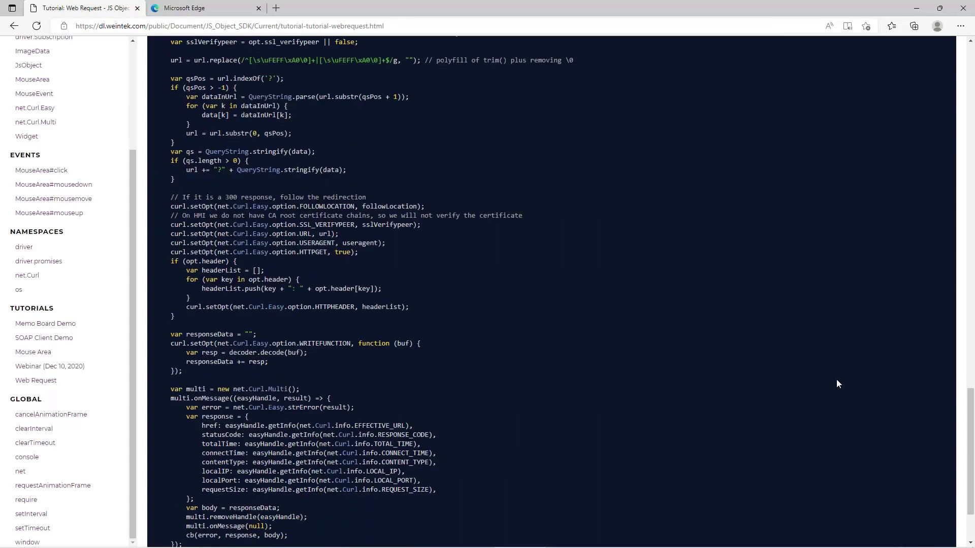
{"action": "scroll", "coordinate": [837, 380], "scroll_direction": "up", "scroll_amount": 20}
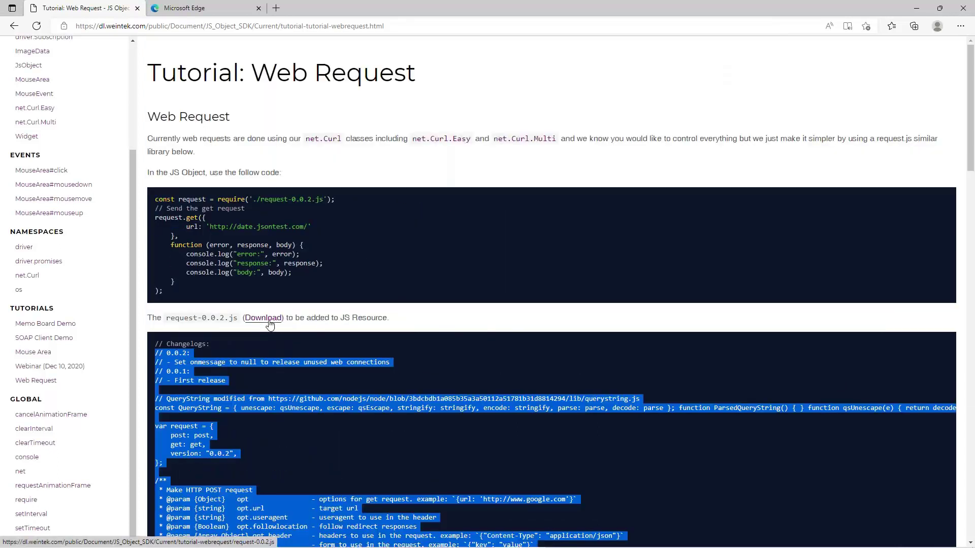
Return to EasyBuilder Pro, close the Execute JS and combo button property dialogs, and open the JS Resource manager
{"action": "key", "text": "alt+Tab"}
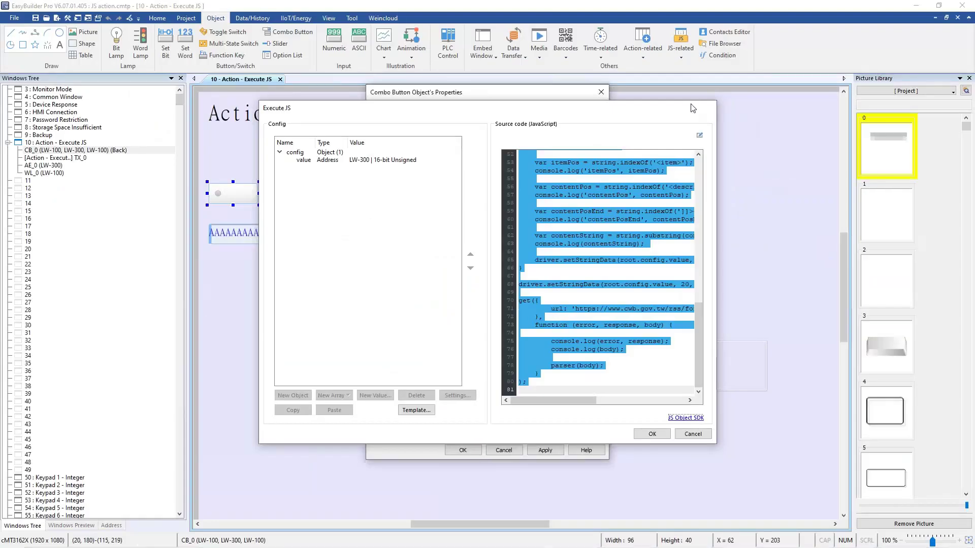
{"action": "left_click", "coordinate": [709, 112]}
{"action": "left_click", "coordinate": [600, 92]}
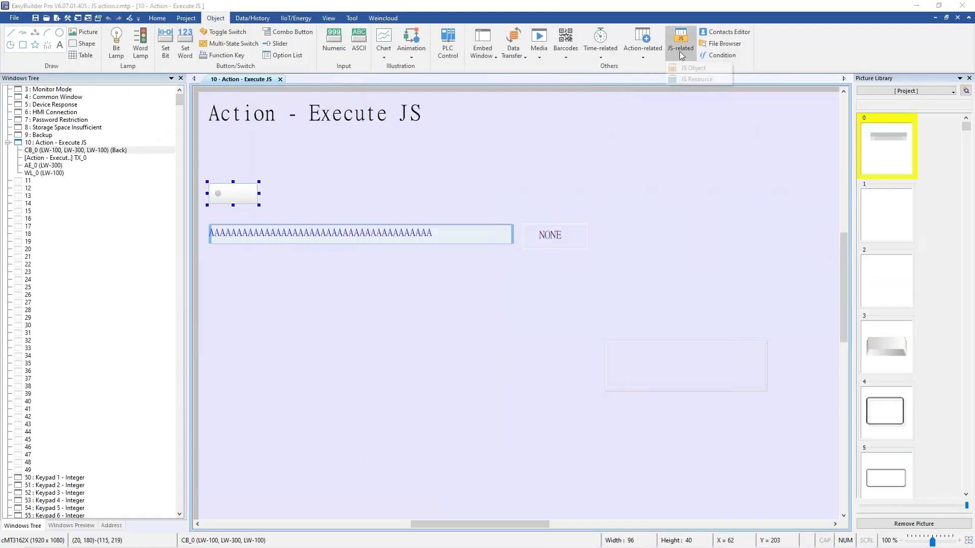
{"action": "left_click", "coordinate": [681, 55]}
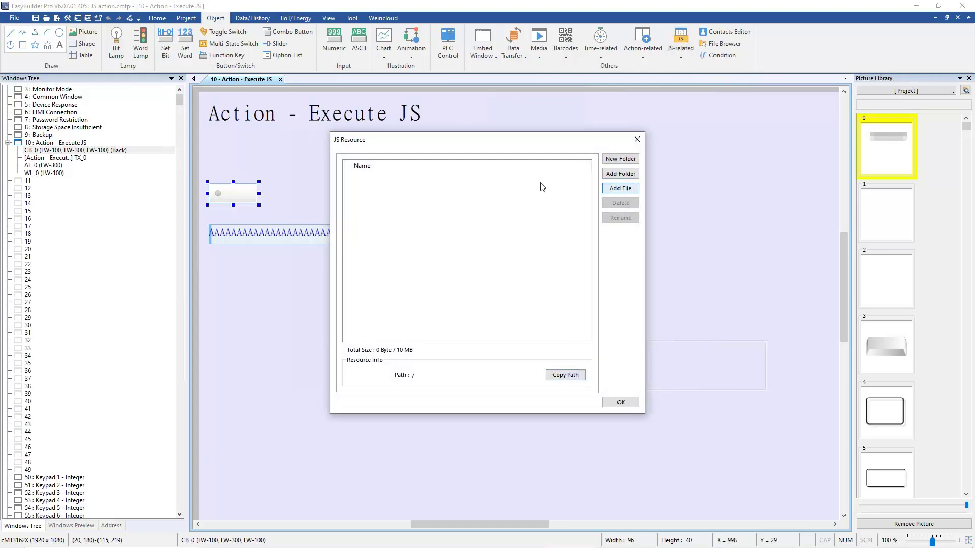
Switch back to the Web Request tutorial in Microsoft Edge and highlight the sample code for the JS Object
{"action": "key", "text": "alt+Tab"}
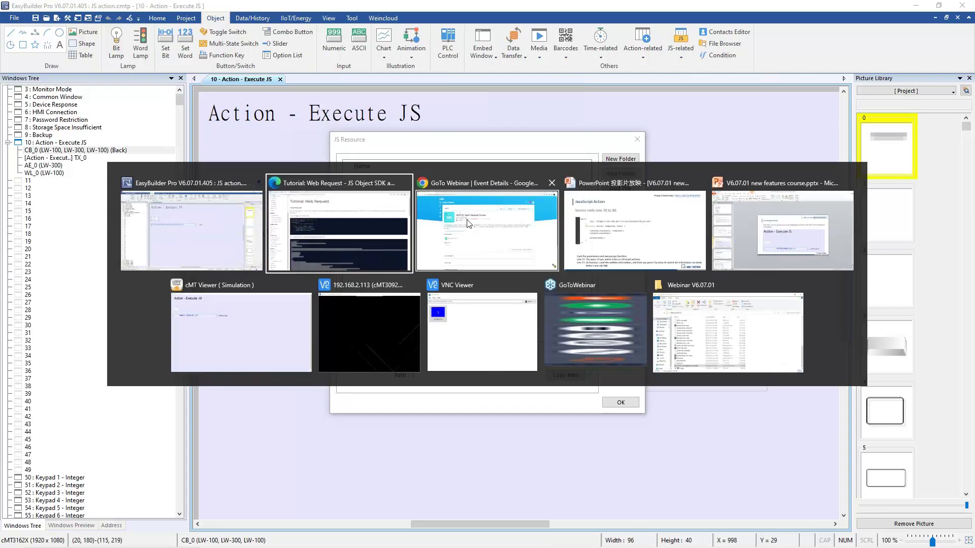
{"action": "left_click", "coordinate": [468, 224]}
{"action": "key", "text": "alt+Tab"}
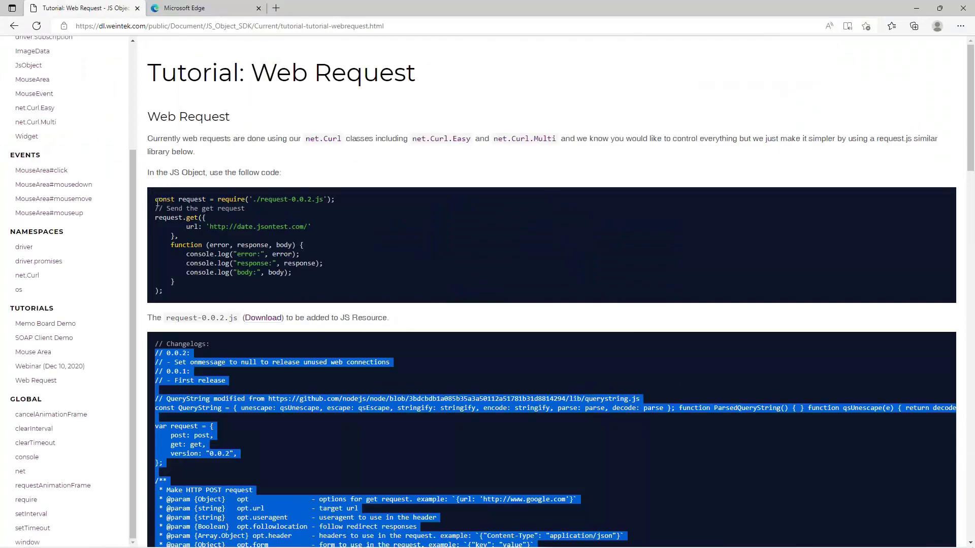
{"action": "left_click_drag", "start_coordinate": [157, 201], "coordinate": [327, 288]}
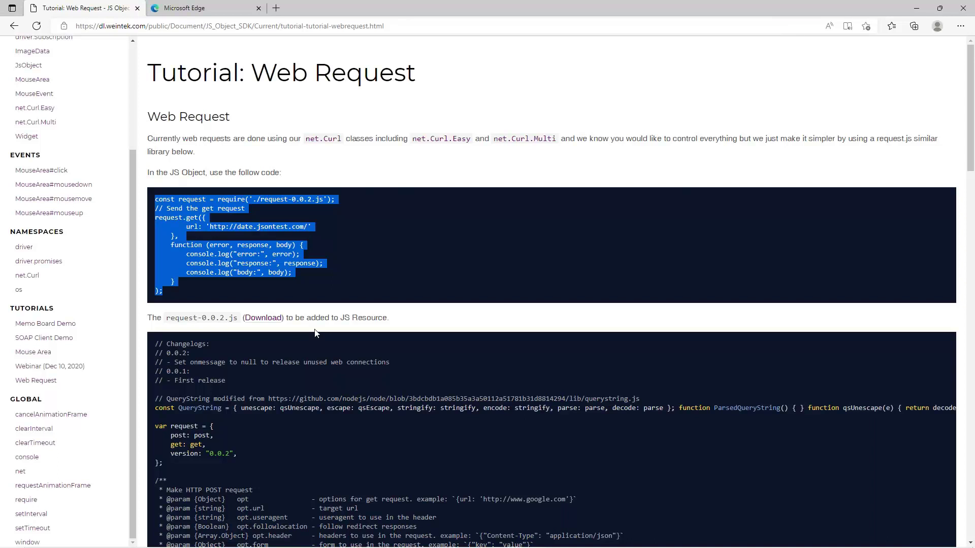
Examine the opening of the request-0.0.2.js source and the JS Object sample code by highlighting both in the Web Request tutorial
{"action": "scroll", "coordinate": [315, 330], "scroll_direction": "down", "scroll_amount": 4}
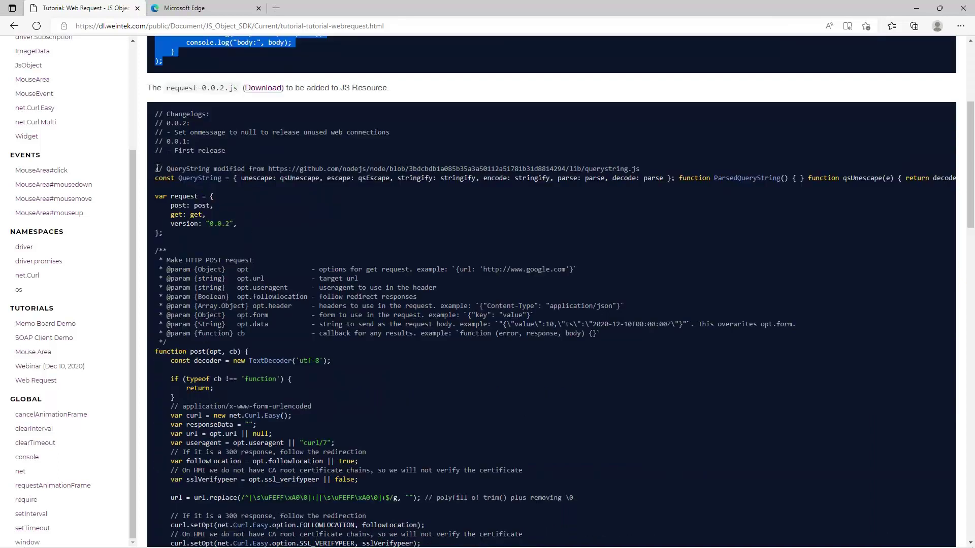
{"action": "left_click_drag", "start_coordinate": [156, 170], "coordinate": [303, 232]}
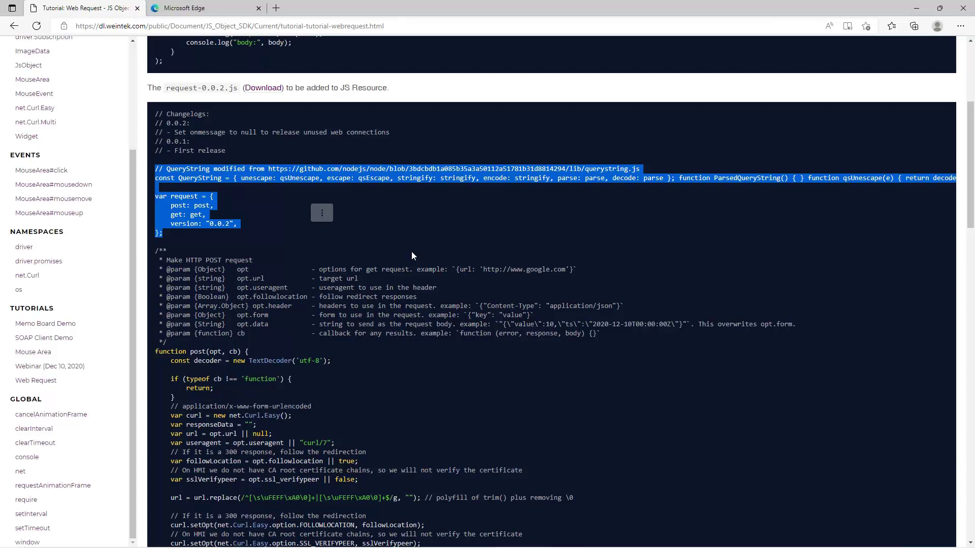
{"action": "scroll", "coordinate": [407, 230], "scroll_direction": "up", "scroll_amount": 5}
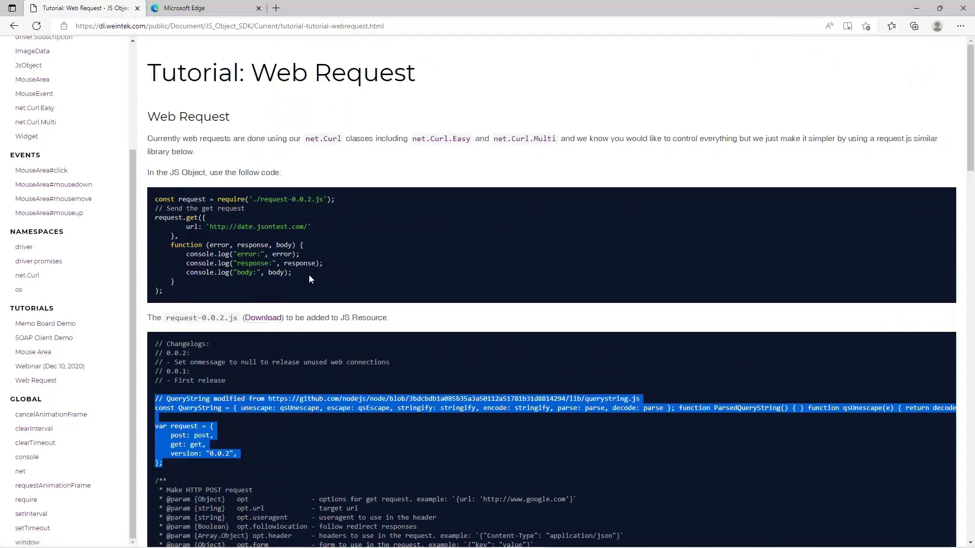
{"action": "left_click_drag", "start_coordinate": [306, 275], "coordinate": [154, 199]}
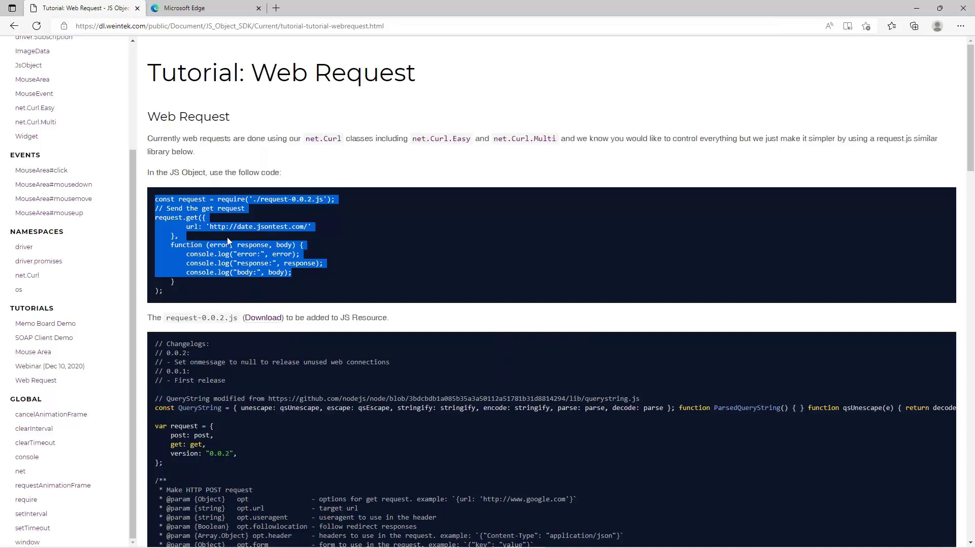
{"action": "key", "text": "alt"}
{"action": "left_click", "coordinate": [312, 275]}
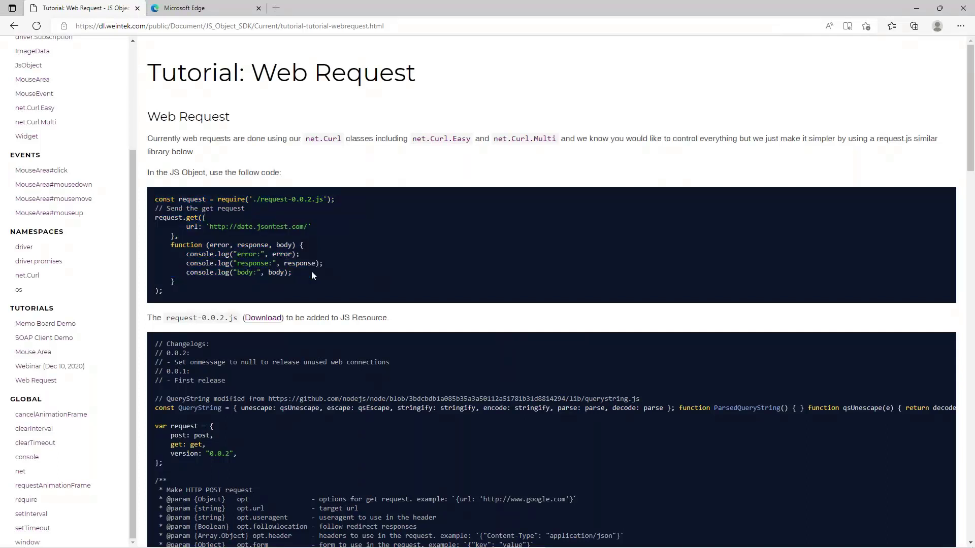
{"action": "left_click_drag", "start_coordinate": [284, 282], "coordinate": [159, 199]}
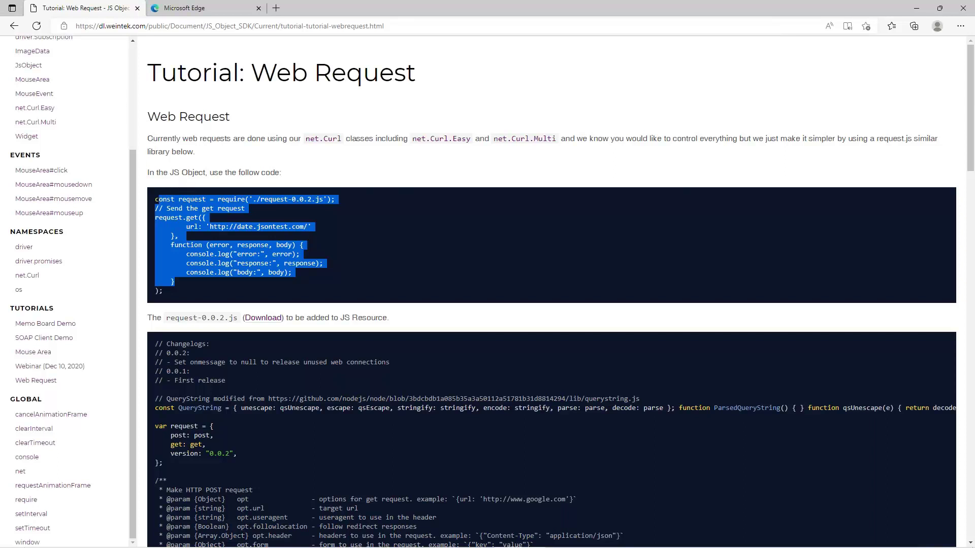
Switch to the PowerPoint slide show at the slide explaining source code lines 70 to 80
{"action": "key", "text": "alt+Tab"}
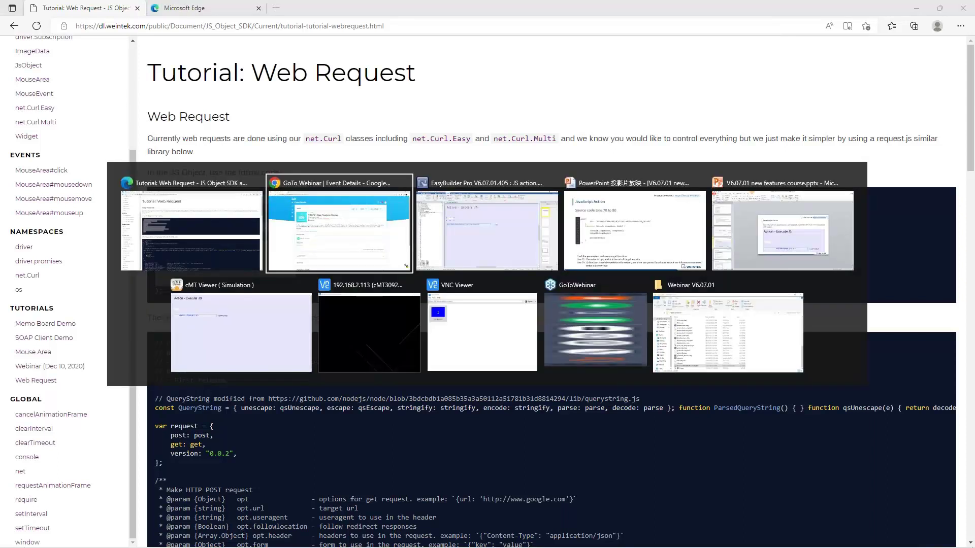
{"action": "key", "text": "alt+Tab"}
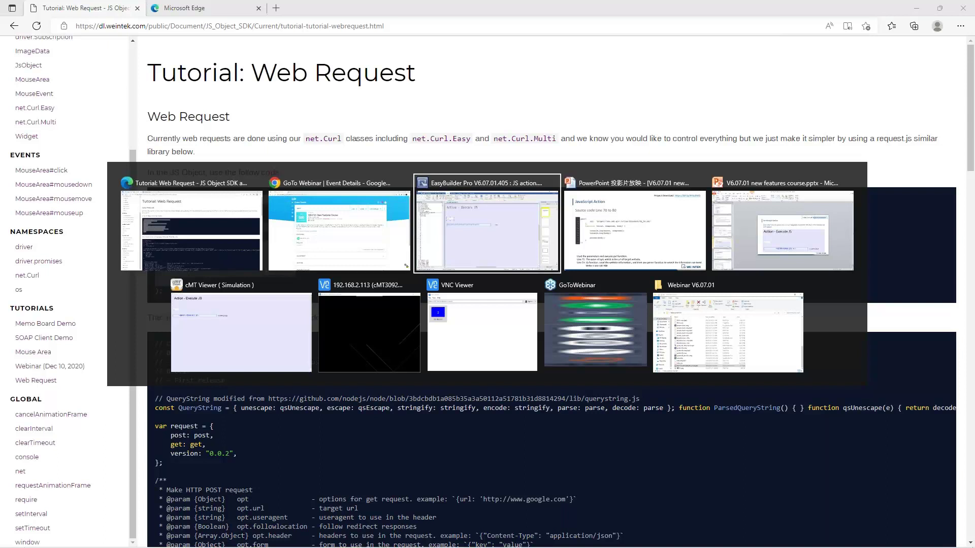
{"action": "key", "text": "alt+Tab"}
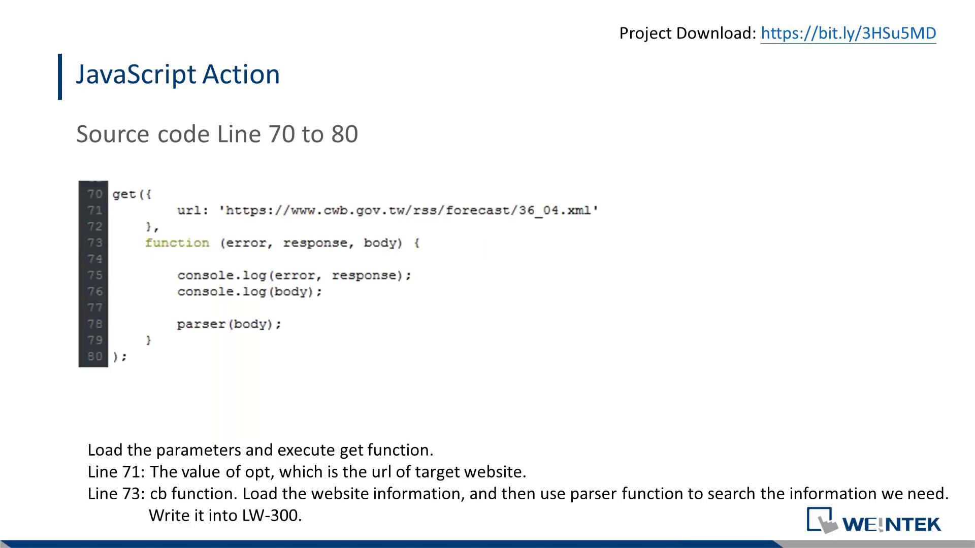
Switch back to the Web Request tutorial in Microsoft Edge
{"action": "key", "text": "alt+Tab"}
{"action": "key", "text": "alt+Tab"}
{"action": "key", "text": "alt+Tab"}
{"action": "key", "text": "alt+Tab"}
{"action": "key", "text": "alt+Tab"}
{"action": "key", "text": "alt+Tab"}
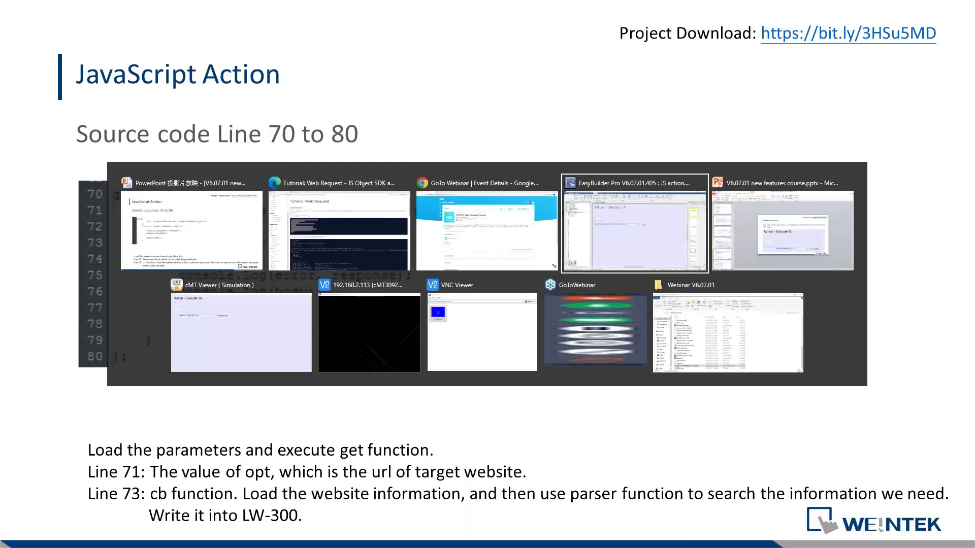
{"action": "key", "text": "alt+Tab"}
{"action": "key", "text": "alt+Tab"}
{"action": "key", "text": "alt+Tab"}
{"action": "key", "text": "alt+Tab"}
{"action": "key", "text": "alt+Tab"}
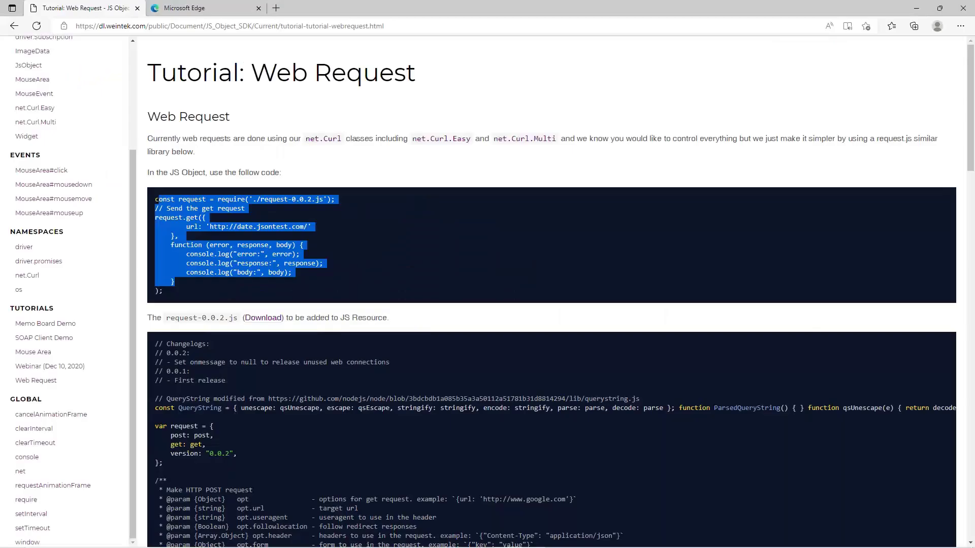
Return to the PowerPoint slide show and go back to the slide on source code lines 51 to 66
{"action": "key", "text": "alt+Tab"}
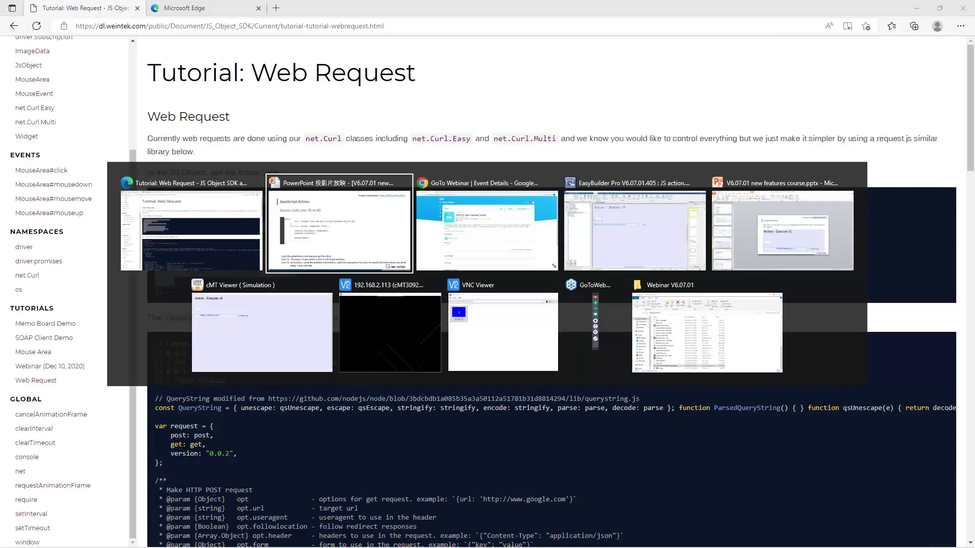
{"action": "key", "text": "Left"}
{"action": "key", "text": "Left"}
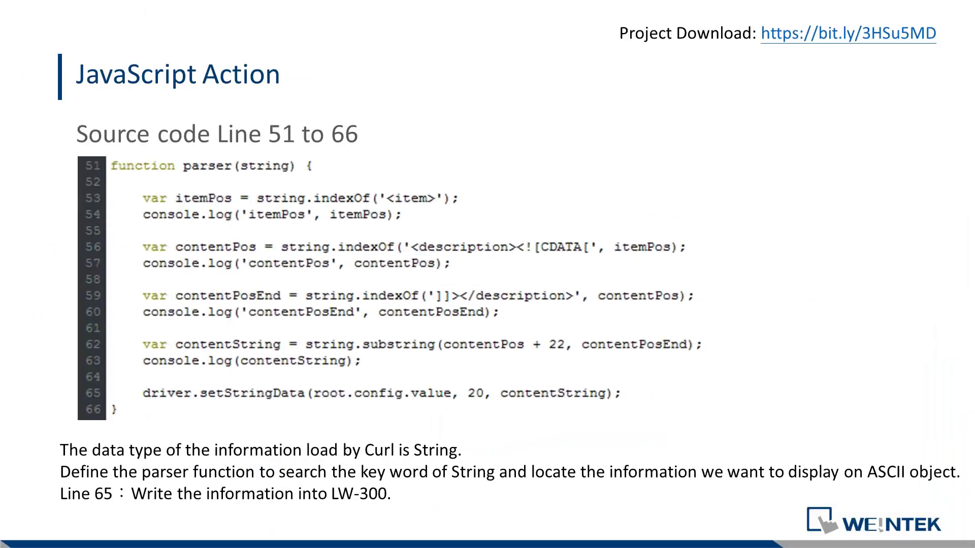
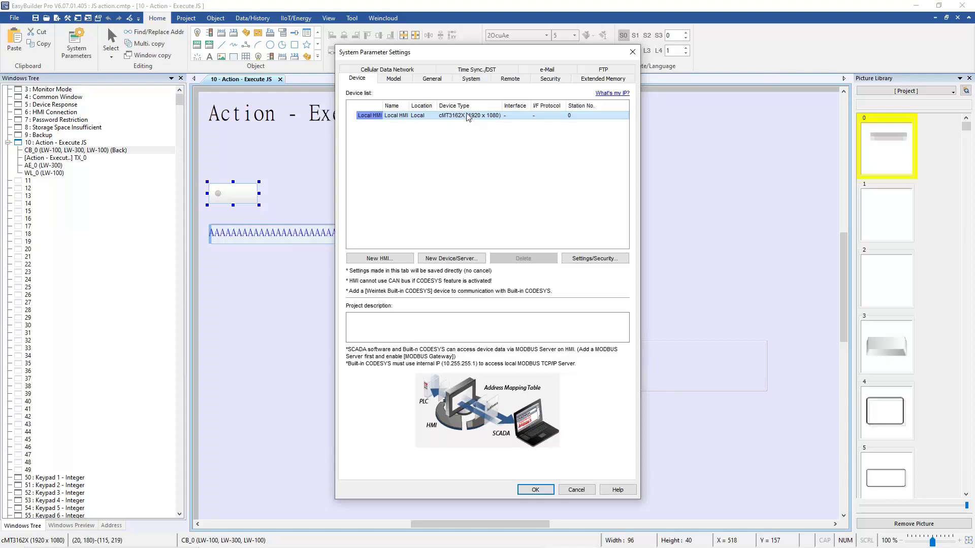
Try the Enable secure communication option in the Local HMI's device settings and discard the change
{"action": "double_click", "coordinate": [467, 117]}
{"action": "left_click_drag", "start_coordinate": [483, 124], "coordinate": [690, 139]}
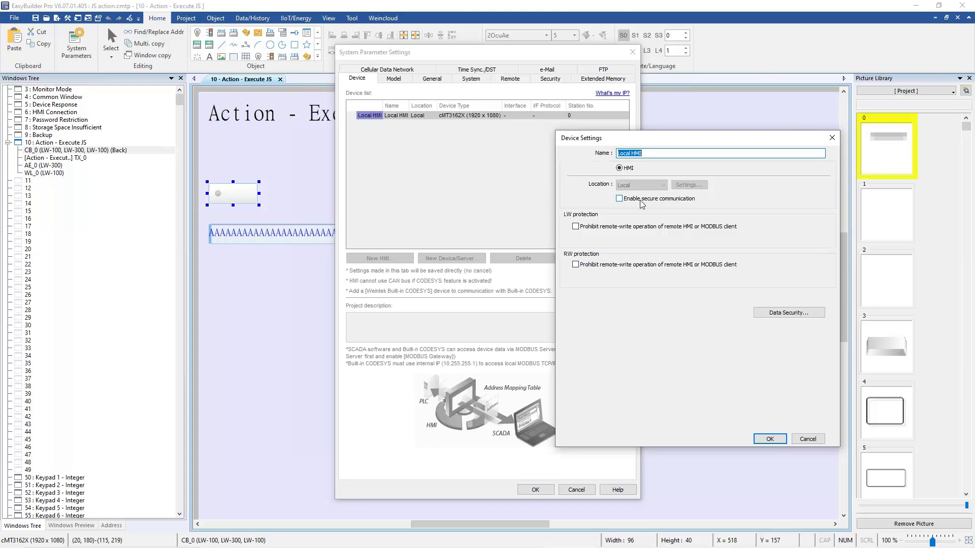
{"action": "left_click", "coordinate": [645, 201]}
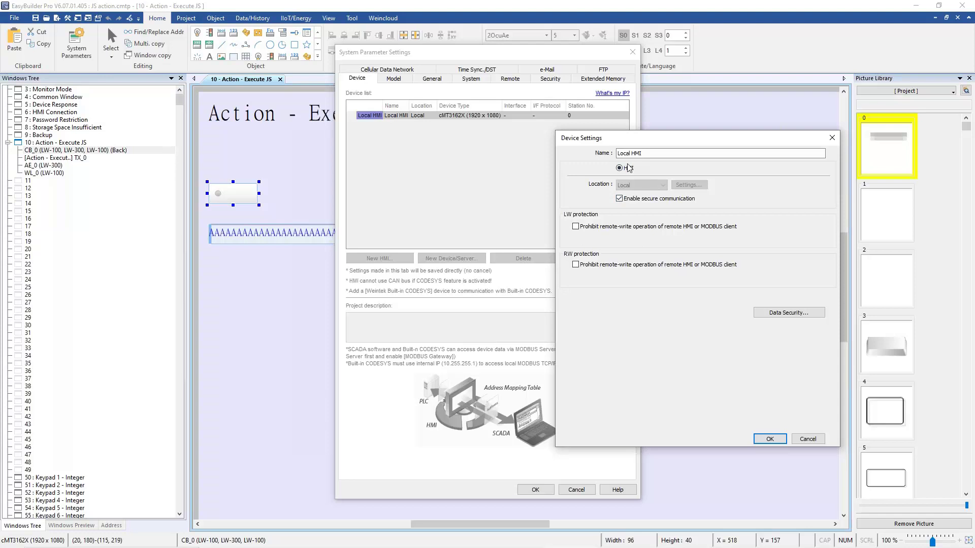
{"action": "left_click", "coordinate": [808, 439]}
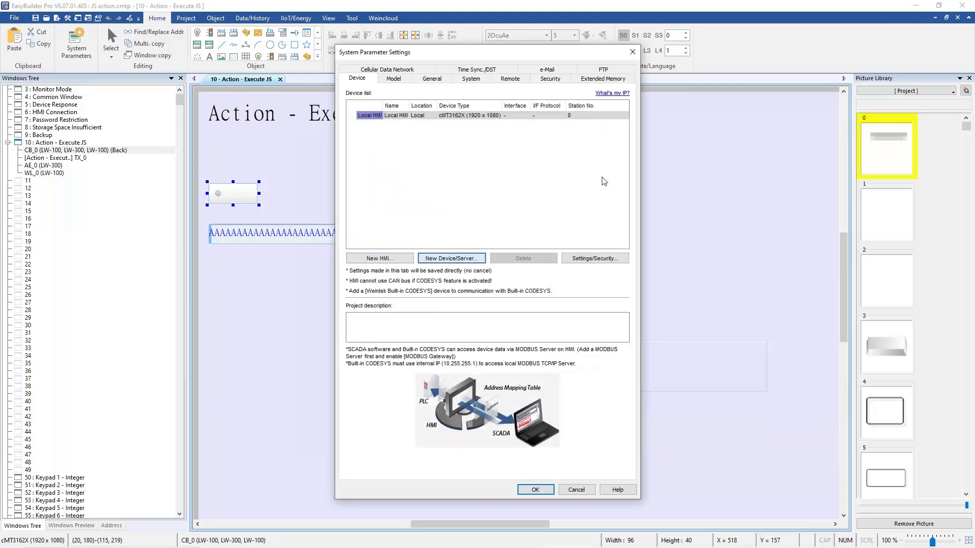
{"action": "double_click", "coordinate": [612, 117]}
{"action": "key", "text": "Escape"}
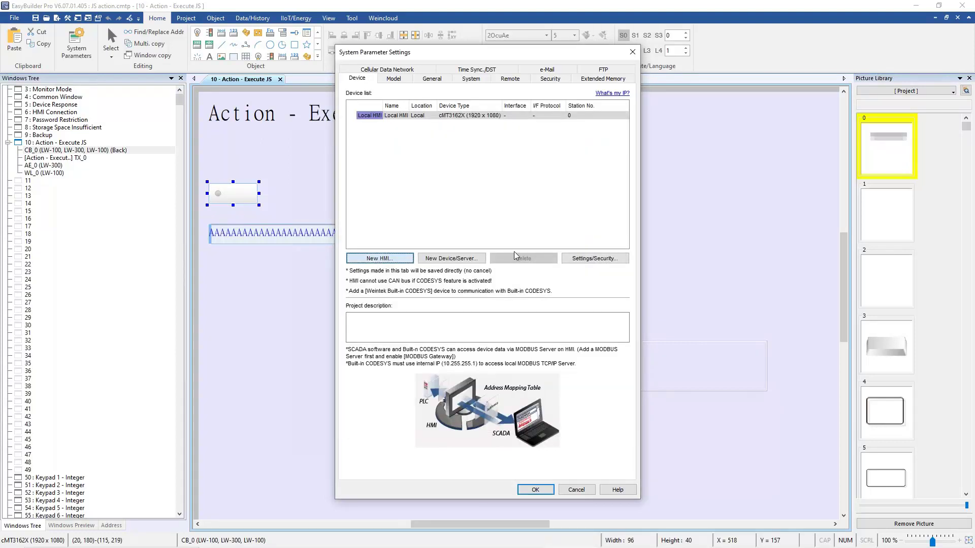
Start adding a new remote HMI and examine its IP address settings and Enable secure communication option
{"action": "left_click", "coordinate": [382, 258]}
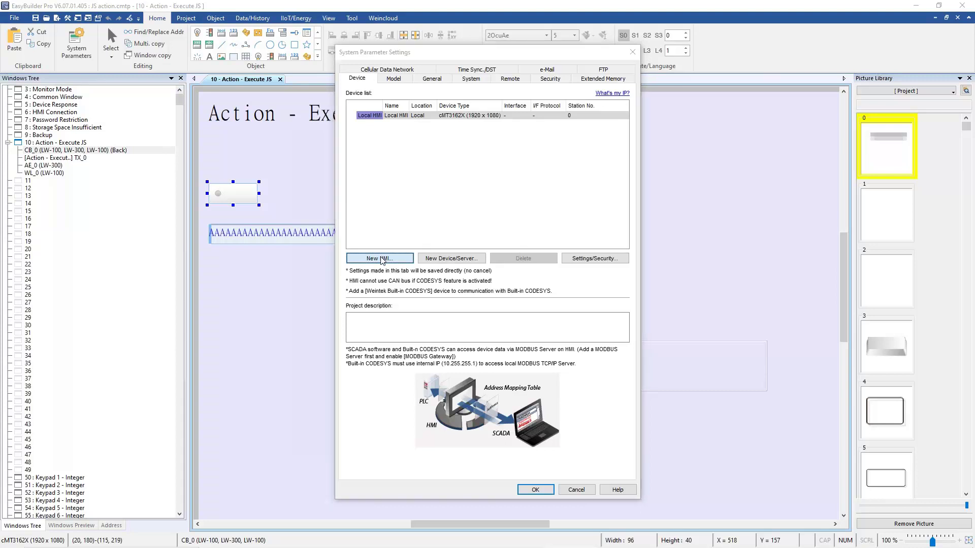
{"action": "left_click", "coordinate": [430, 183]}
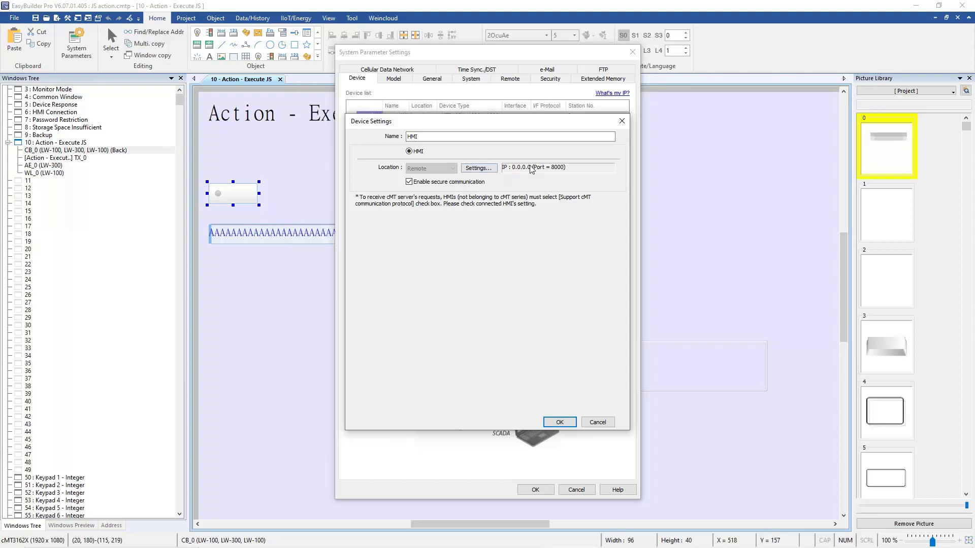
{"action": "left_click", "coordinate": [477, 170]}
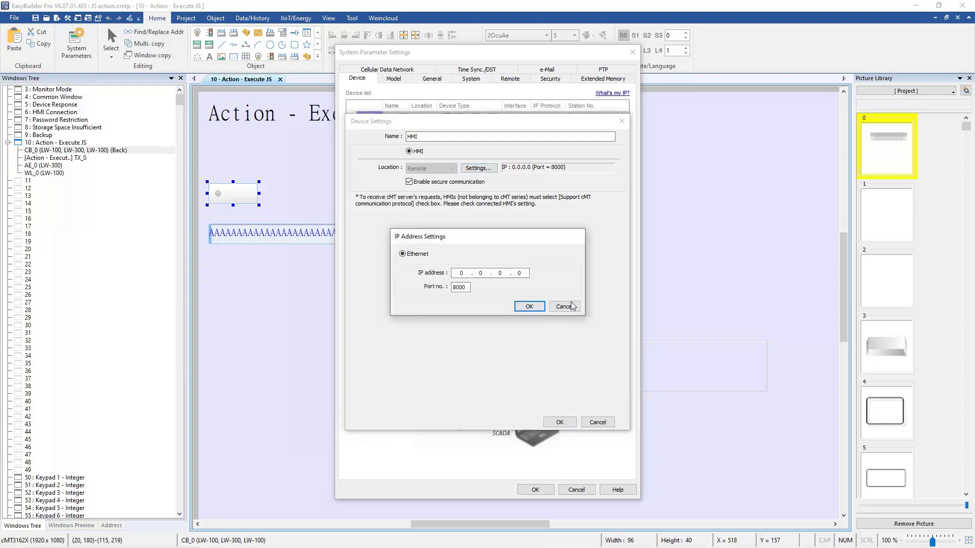
{"action": "left_click", "coordinate": [563, 308]}
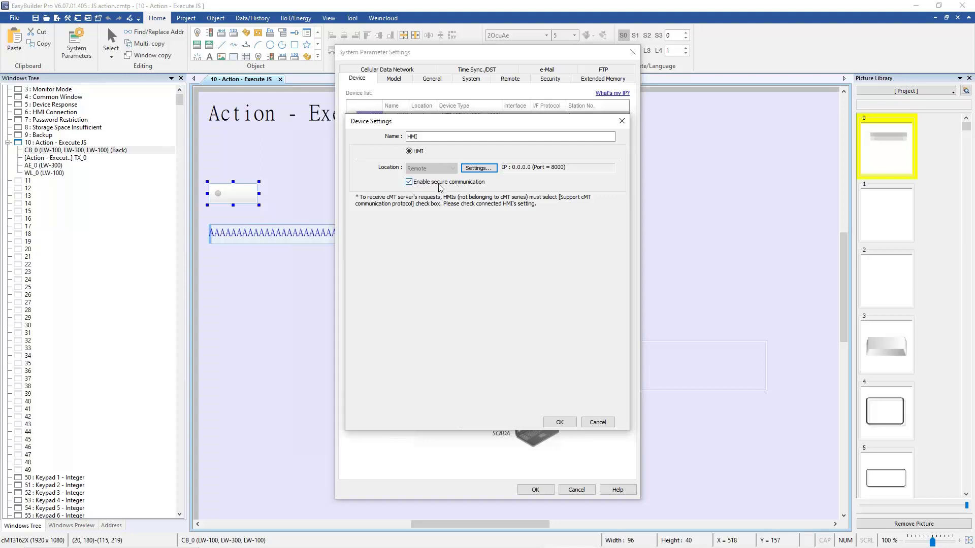
{"action": "left_click", "coordinate": [410, 181]}
{"action": "left_click", "coordinate": [410, 183]}
{"action": "key", "text": "alt"}
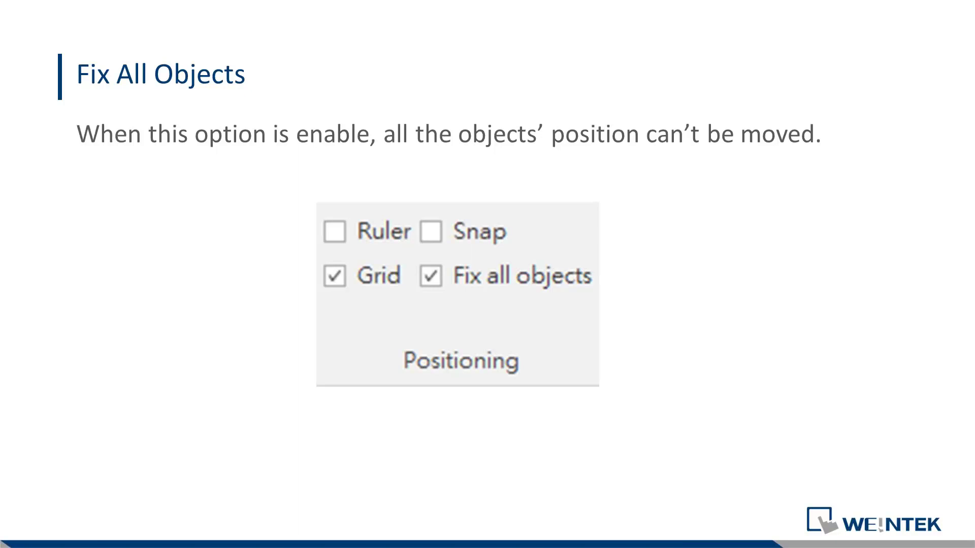
Return to EasyBuilder Pro and cancel both the new HMI's device settings and the system parameter settings
{"action": "key", "text": "alt+Tab"}
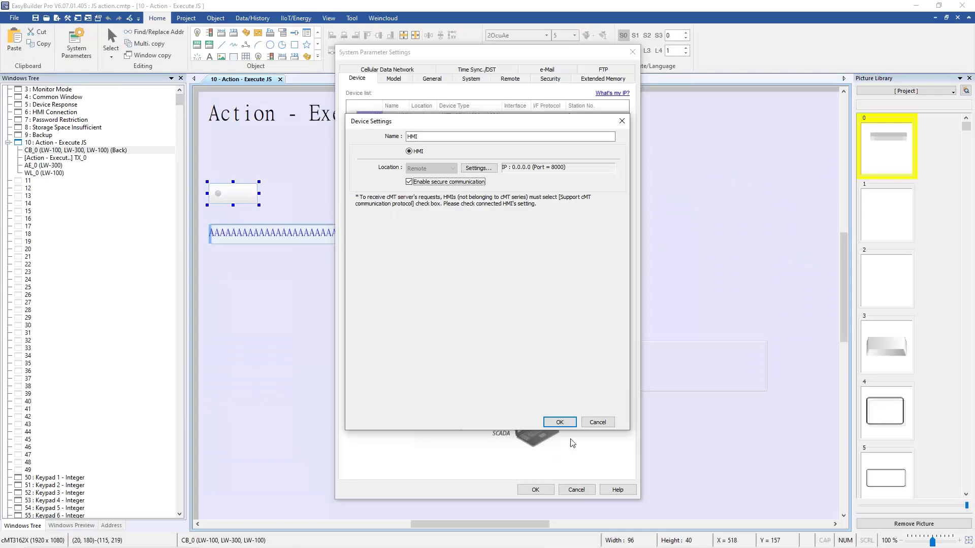
{"action": "left_click", "coordinate": [593, 422]}
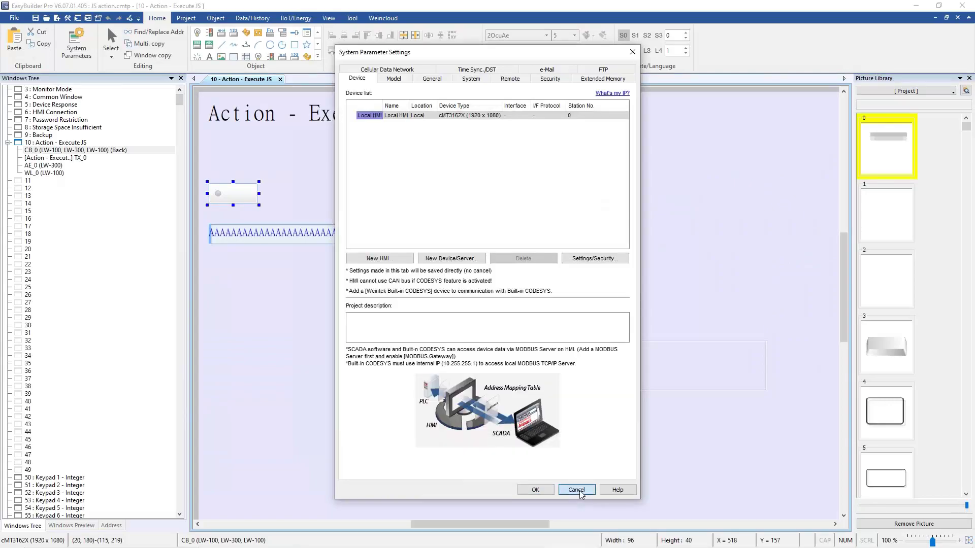
{"action": "left_click", "coordinate": [578, 491]}
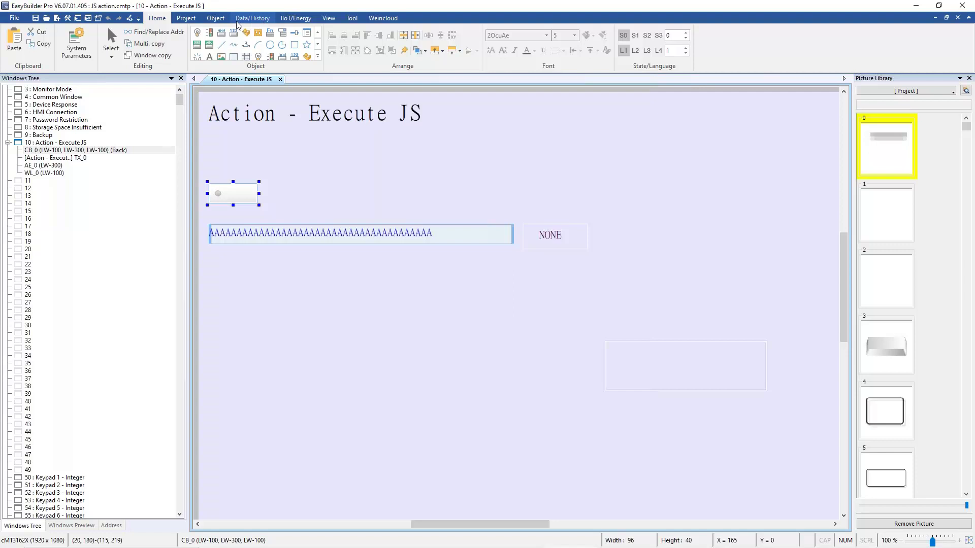
Display the positioning options containing Fix all objects, and open the ASCII object's properties without changing them
{"action": "left_click", "coordinate": [192, 18]}
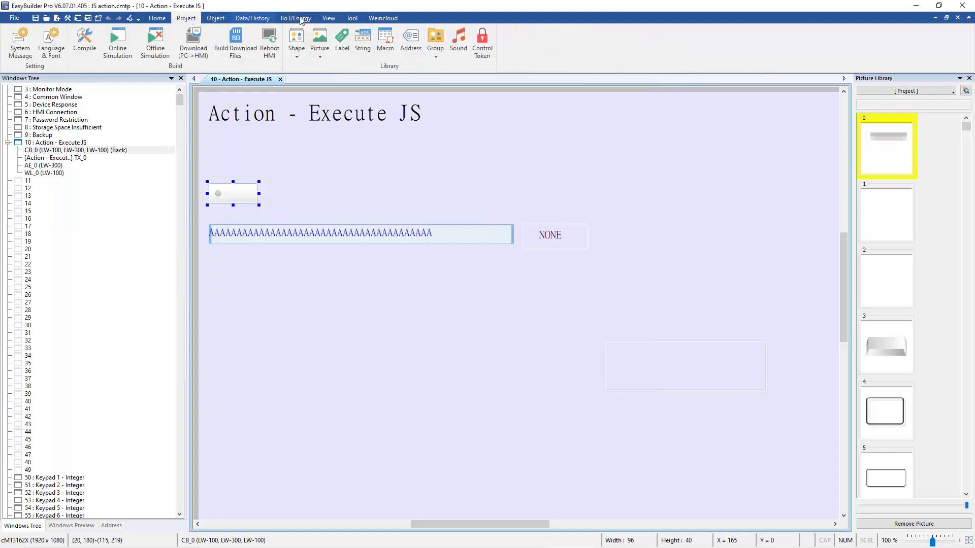
{"action": "left_click", "coordinate": [329, 19]}
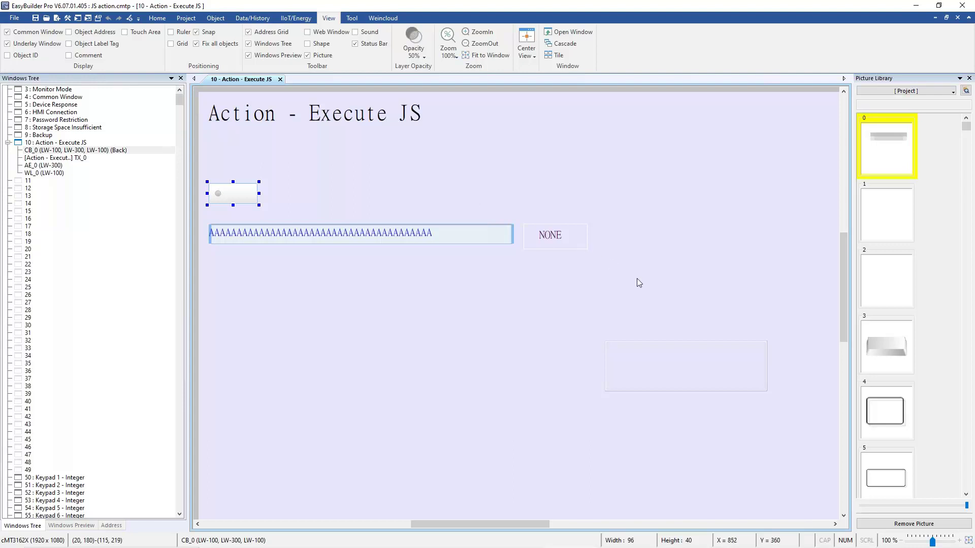
{"action": "left_click", "coordinate": [428, 227]}
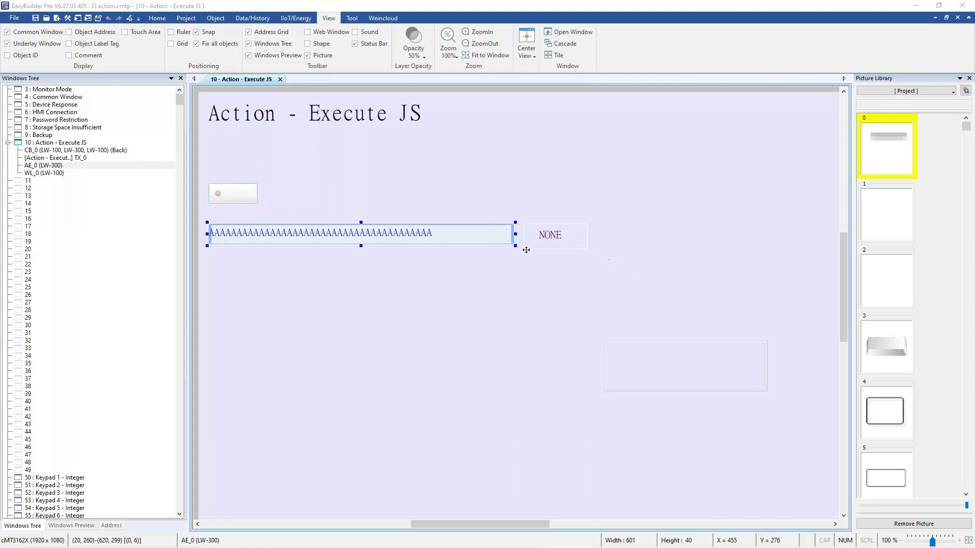
{"action": "double_click", "coordinate": [435, 231]}
{"action": "left_click", "coordinate": [437, 233]}
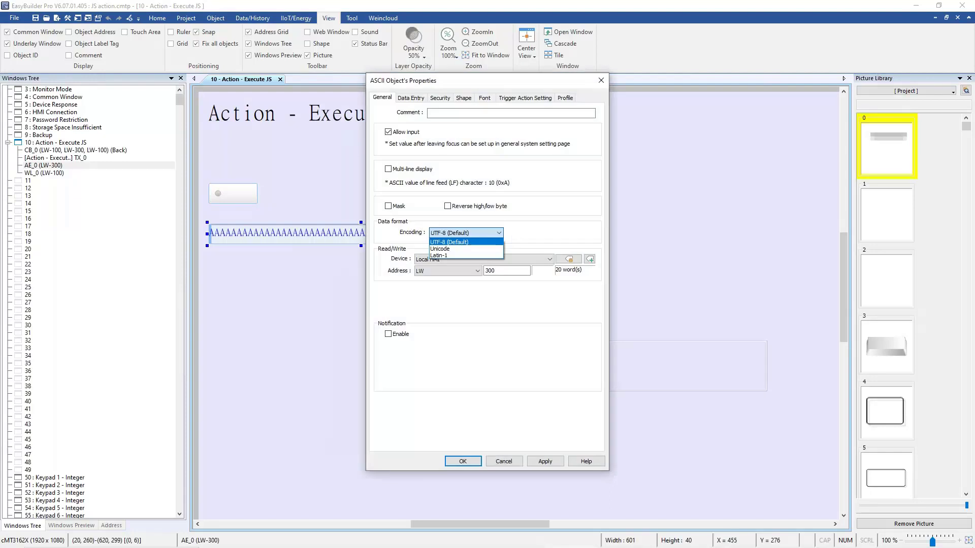
{"action": "left_click", "coordinate": [505, 462]}
{"action": "left_click", "coordinate": [504, 463]}
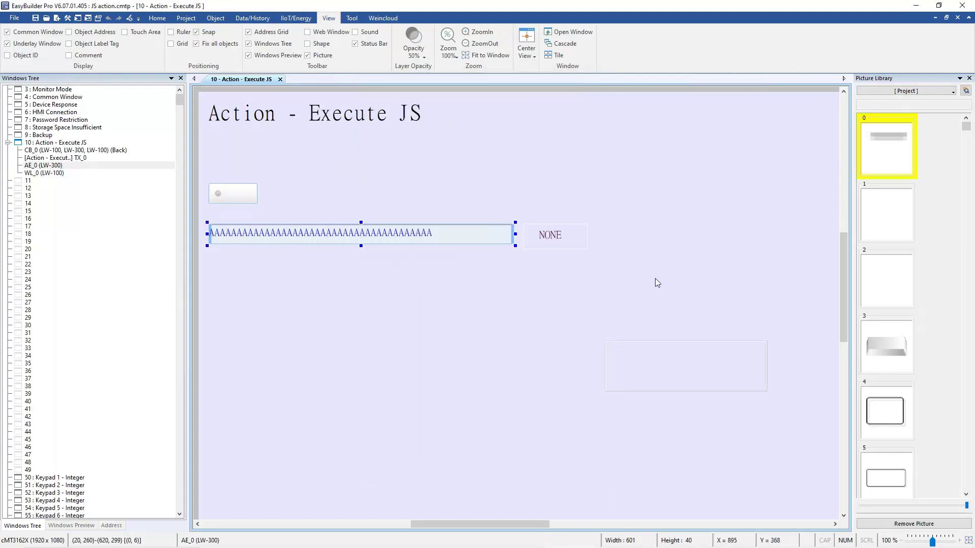
Select the title, combo button, ASCII field and word lamp in window 10 and try to move them diagonally across the canvas
{"action": "left_click", "coordinate": [677, 298]}
{"action": "left_click_drag", "start_coordinate": [116, 62], "coordinate": [115, 62]}
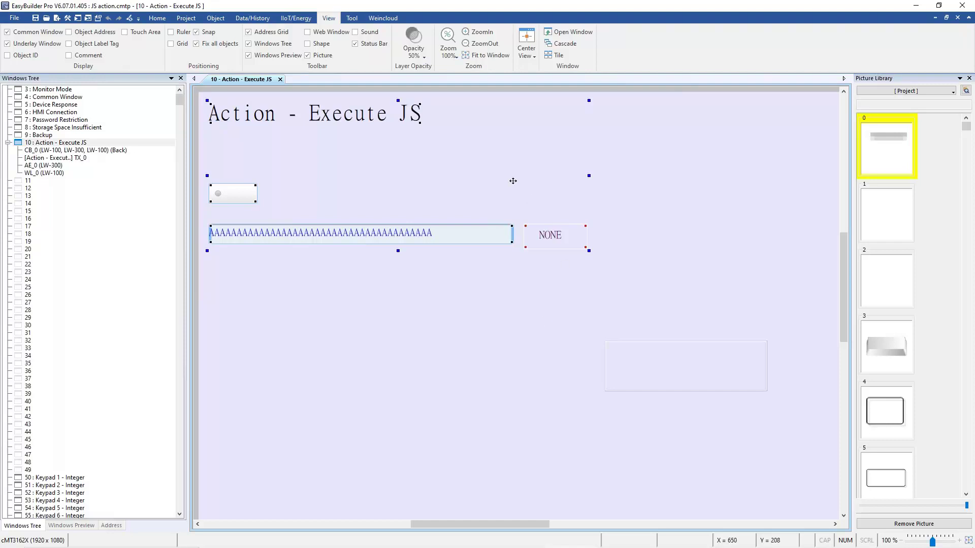
{"action": "left_click_drag", "start_coordinate": [514, 180], "coordinate": [736, 318]}
Nudge the four selected objects in window 10 slightly to the right
{"action": "key", "text": "Right"}
{"action": "key", "text": "Right"}
{"action": "key", "text": "Right"}
{"action": "key", "text": "Right"}
{"action": "key", "text": "Right"}
{"action": "key", "text": "Right"}
{"action": "key", "text": "Right"}
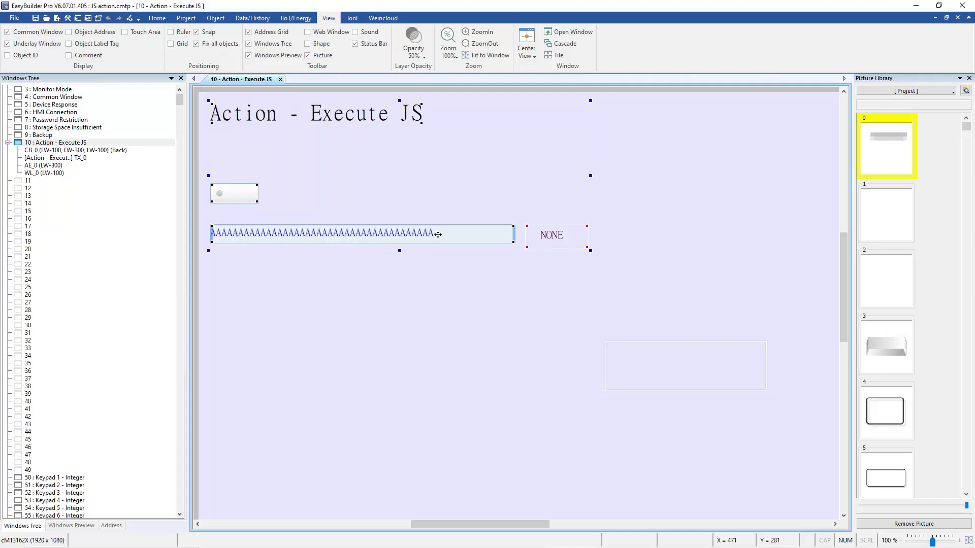
{"action": "key", "text": "Right"}
{"action": "key", "text": "Right"}
{"action": "key", "text": "Right"}
{"action": "key", "text": "Right"}
{"action": "key", "text": "Right"}
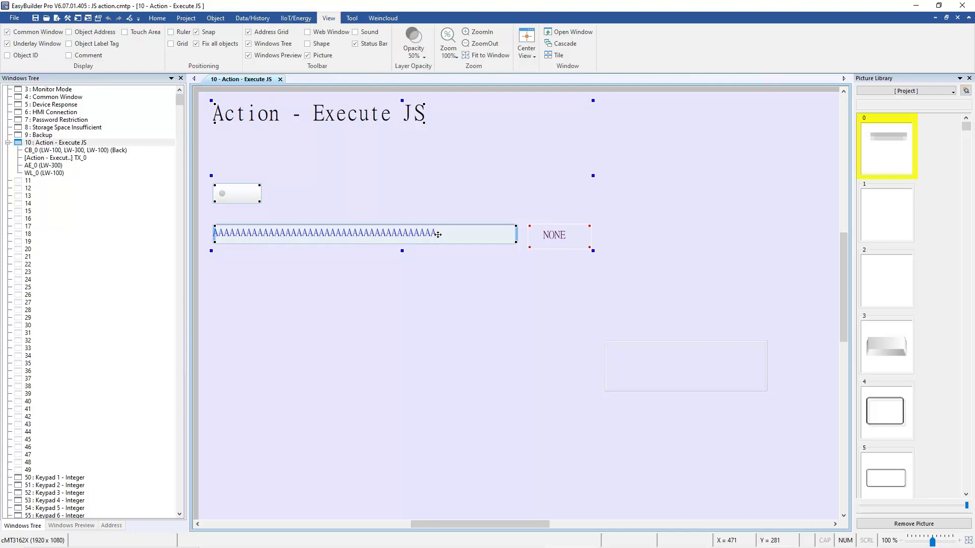
{"action": "key", "text": "Right"}
{"action": "key", "text": "Right"}
{"action": "key", "text": "Right"}
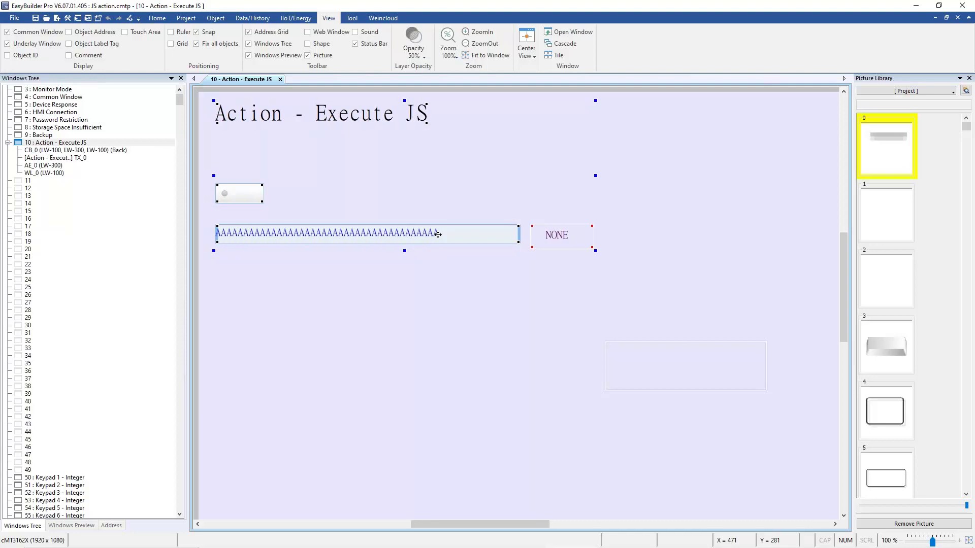
Nudge the four selected objects in window 10 slightly back to the left
{"action": "key", "text": "Left"}
{"action": "key", "text": "Left"}
{"action": "key", "text": "Left"}
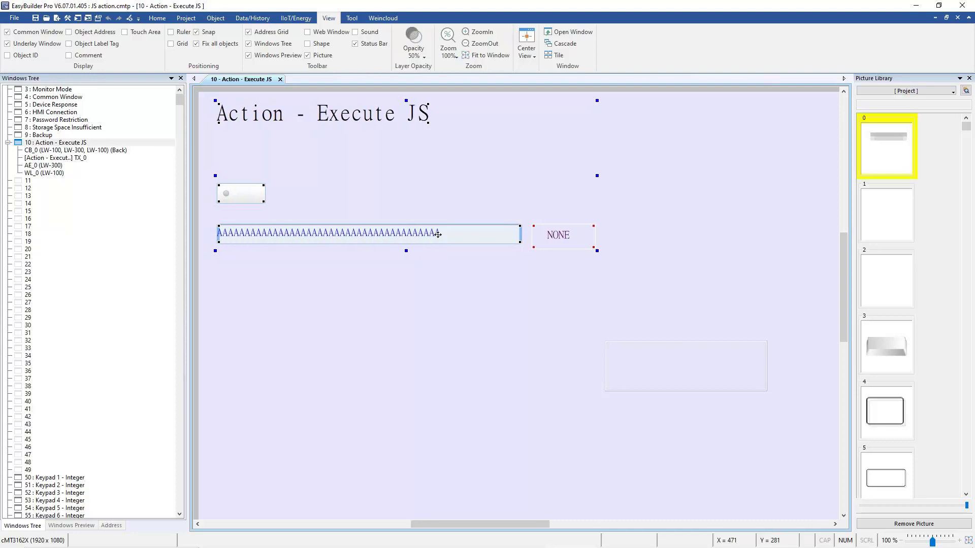
{"action": "key", "text": "Left"}
{"action": "key", "text": "Left"}
{"action": "key", "text": "Left"}
{"action": "key", "text": "Left"}
{"action": "key", "text": "Left"}
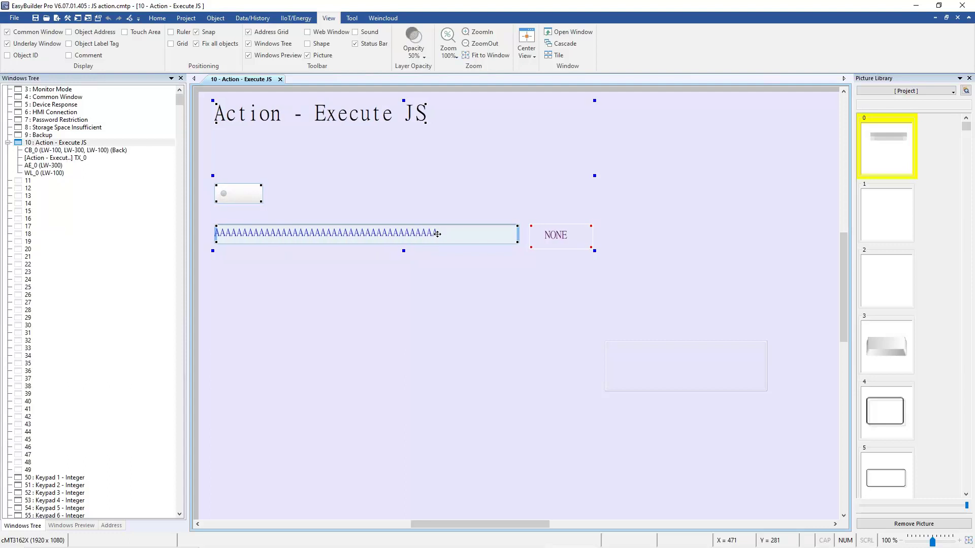
Move the selected title, combo button, ASCII field and word lamp to the right in small increments
{"action": "key", "text": "Right"}
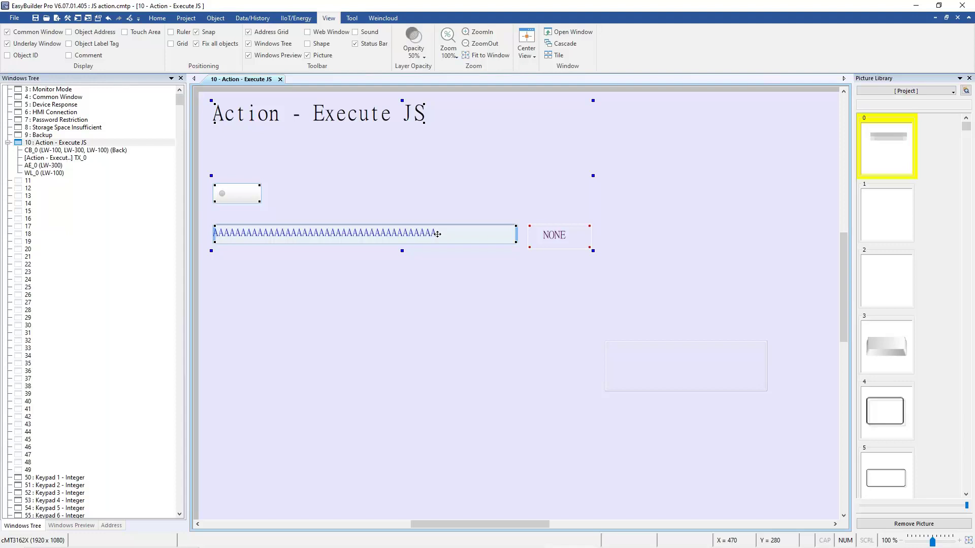
{"action": "key", "text": "Right"}
{"action": "key", "text": "Right"}
{"action": "key", "text": "Right"}
{"action": "key", "text": "Right"}
{"action": "key", "text": "Right"}
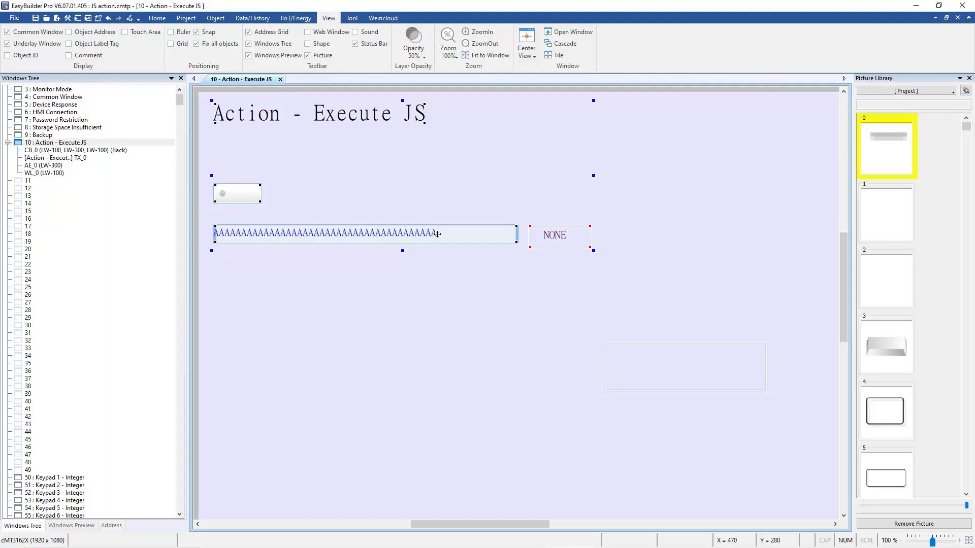
{"action": "key", "text": "Right"}
{"action": "key", "text": "Right"}
{"action": "key", "text": "Right"}
{"action": "key", "text": "Right"}
{"action": "key", "text": "Right"}
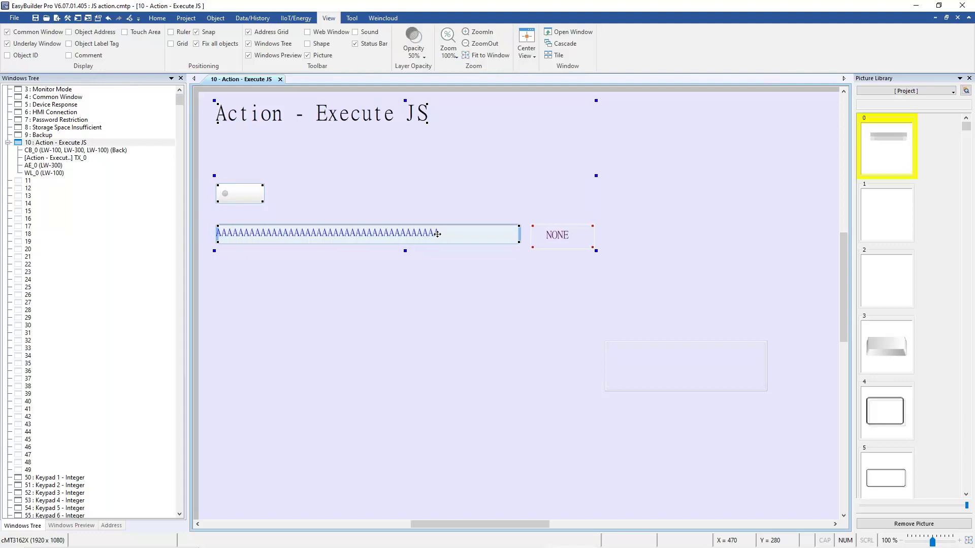
Shift the selected title, combo button, ASCII field and word lamp a few pixels left again
{"action": "key", "text": "Left"}
{"action": "key", "text": "Left"}
{"action": "key", "text": "Left"}
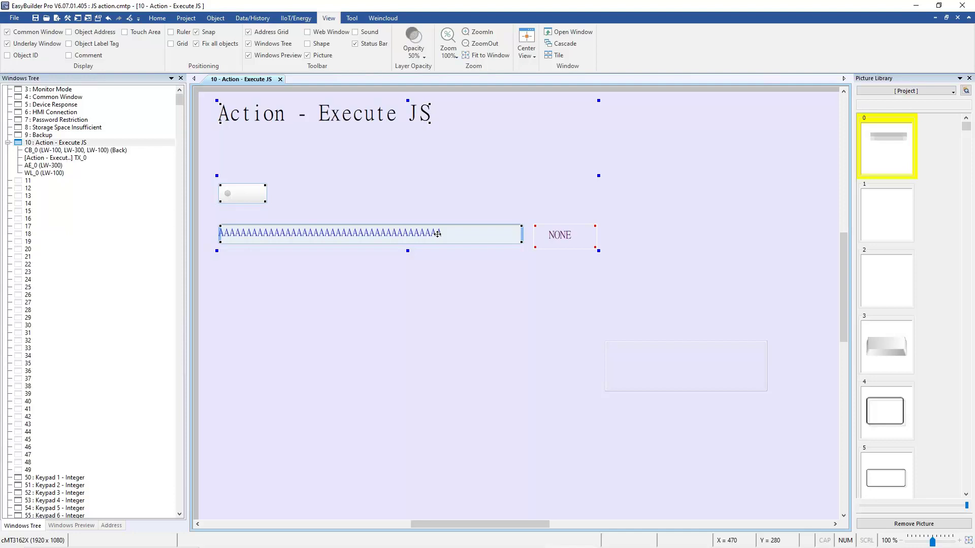
{"action": "key", "text": "Left"}
{"action": "key", "text": "Left"}
{"action": "key", "text": "Left"}
{"action": "key", "text": "Left"}
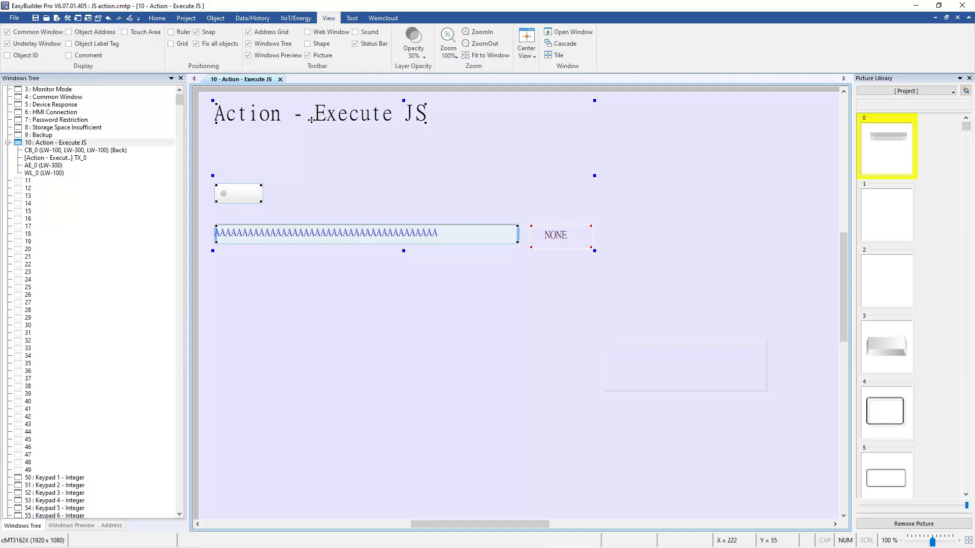
Switch to the PowerPoint slideshow and advance to the Recipe Database: Label Tag library slide
{"action": "key", "text": "alt+Tab"}
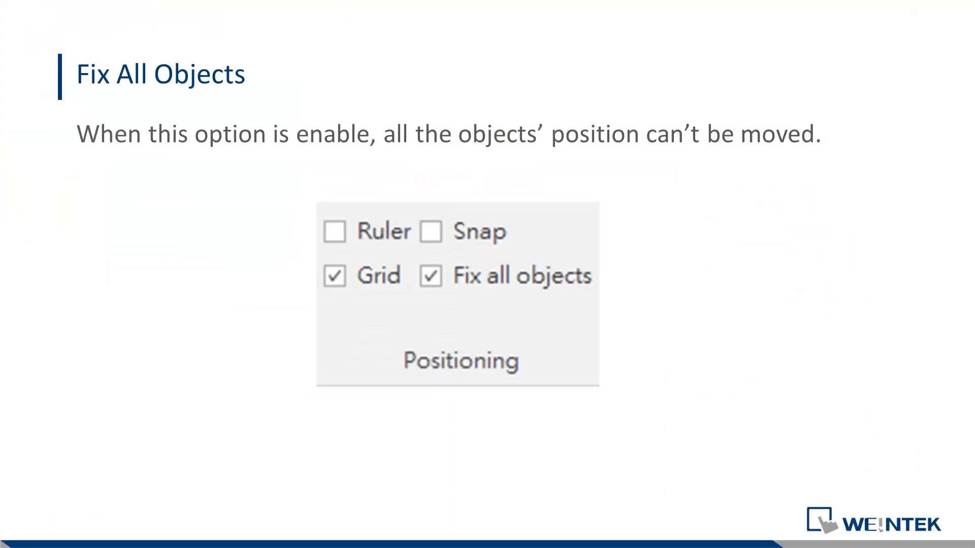
{"action": "key", "text": "Right"}
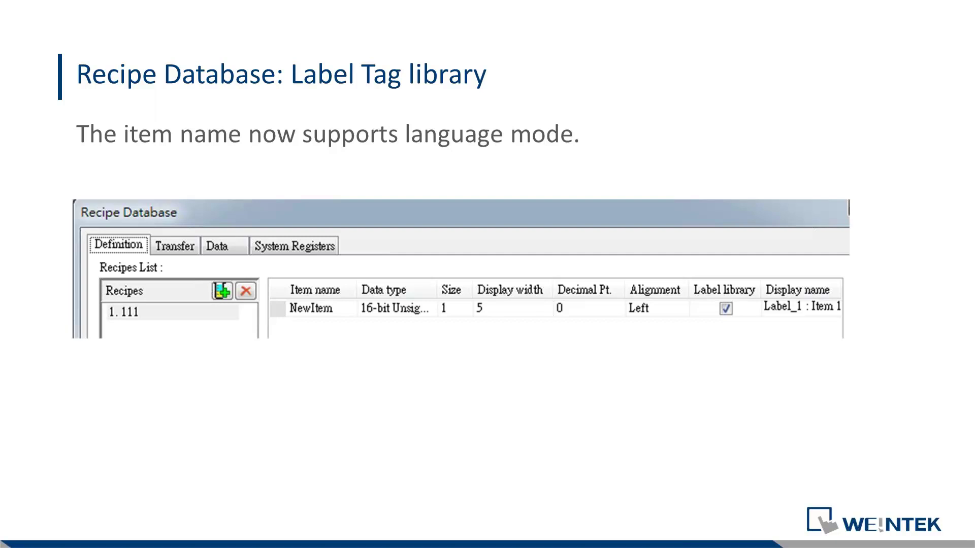
Return to EasyBuilder Pro and open Other.cmtp, discarding the changes to JS action.cmtp and ignoring the font that is not installed
{"action": "key", "text": "alt+Tab"}
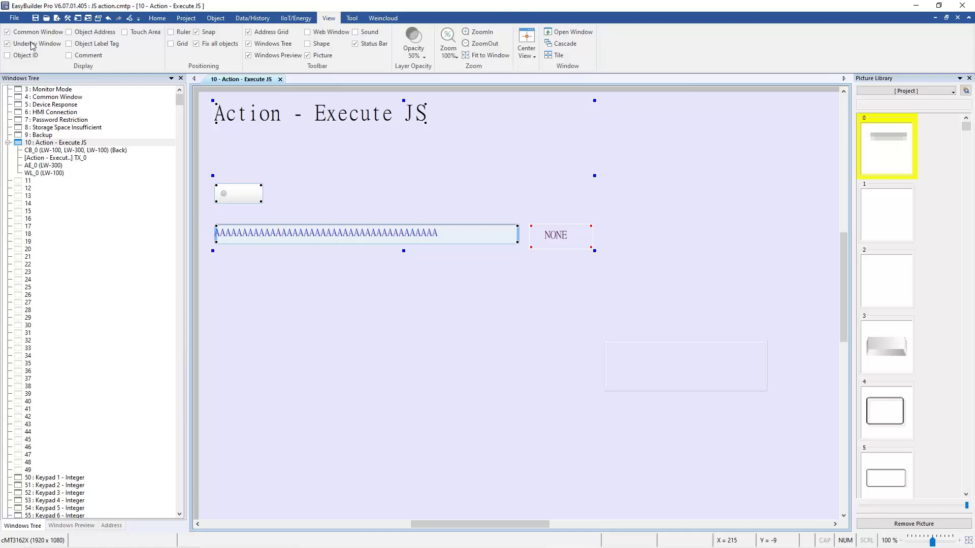
{"action": "left_click", "coordinate": [15, 18]}
{"action": "left_click", "coordinate": [40, 63]}
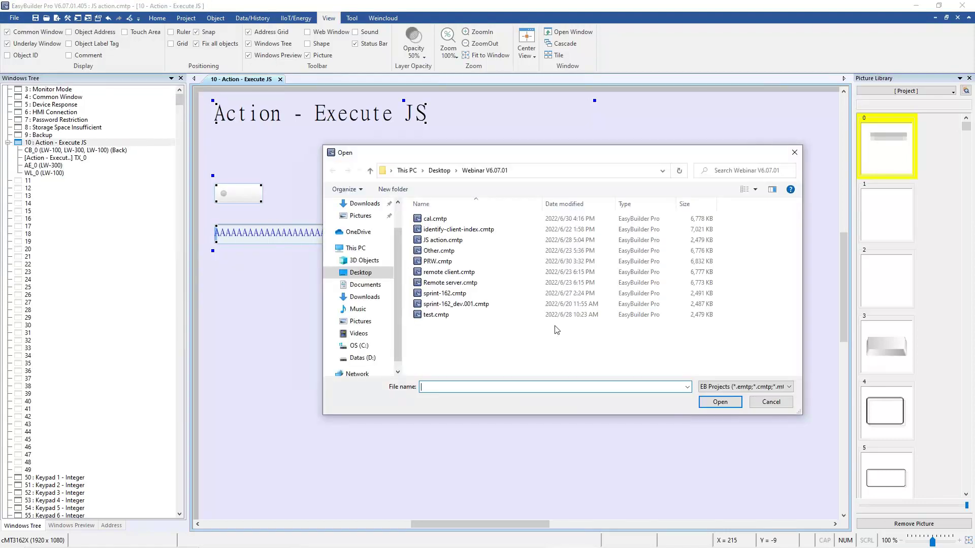
{"action": "left_click", "coordinate": [463, 261]}
{"action": "left_click", "coordinate": [463, 250]}
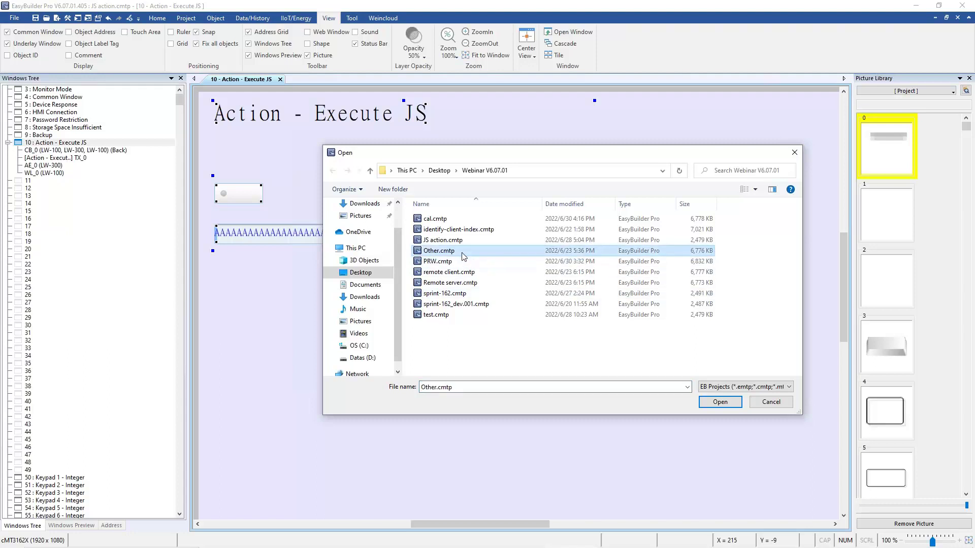
{"action": "left_click", "coordinate": [719, 402]}
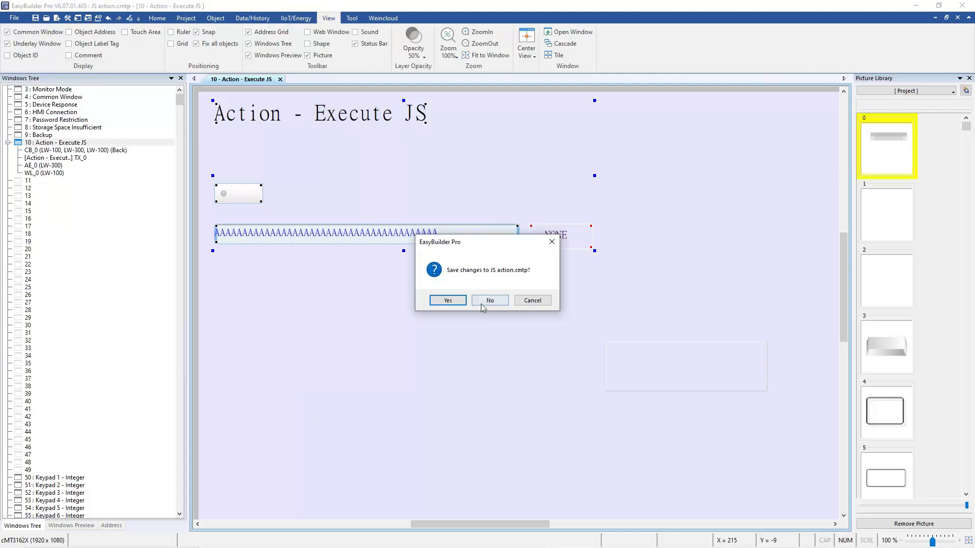
{"action": "left_click", "coordinate": [475, 301]}
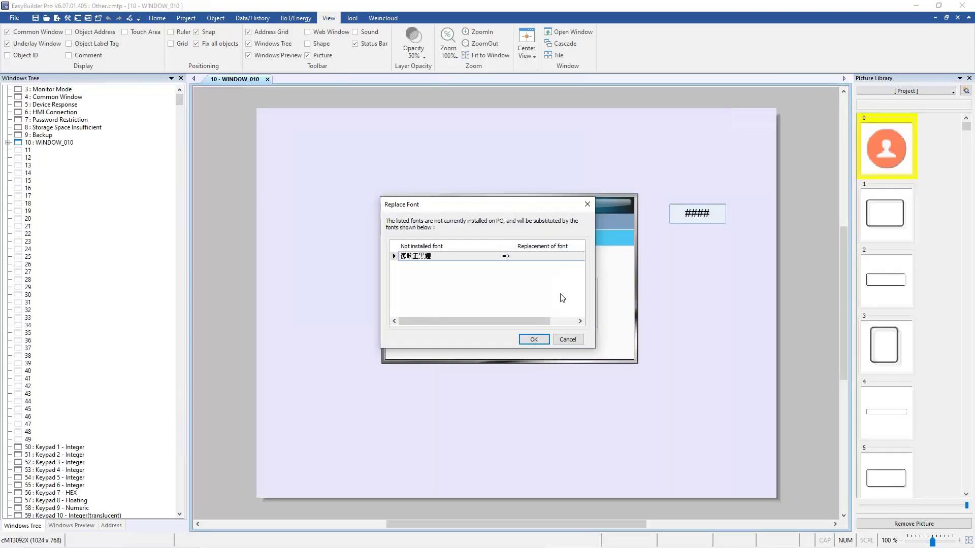
{"action": "left_click", "coordinate": [568, 339]}
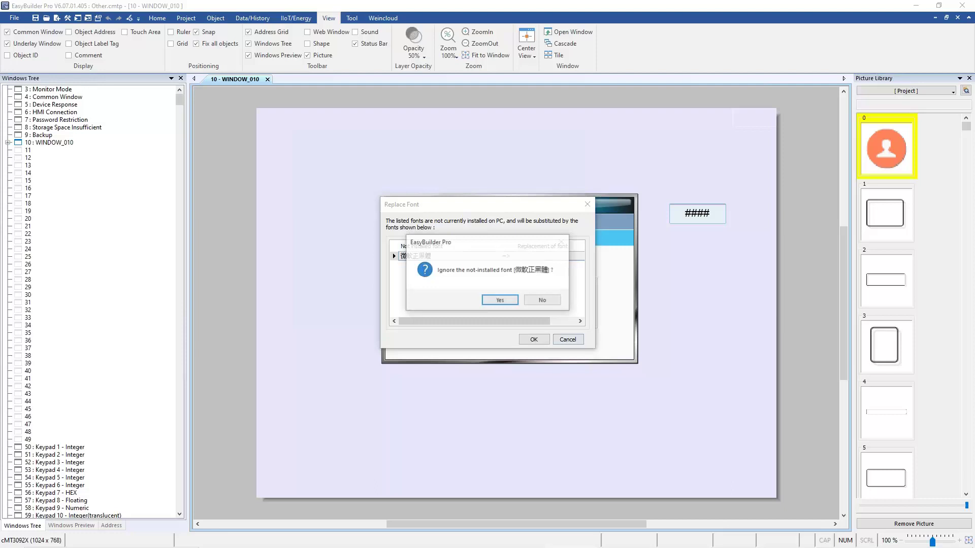
{"action": "left_click", "coordinate": [501, 301]}
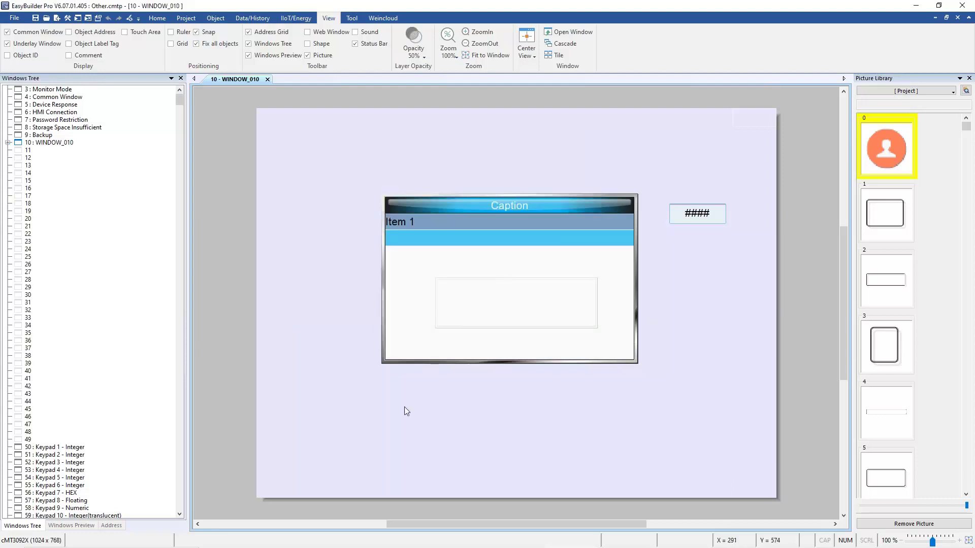
Simulate the project and set the numeric field beside the recipe table to 1, 0, 1 and 0 in turn
{"action": "key", "text": "F4"}
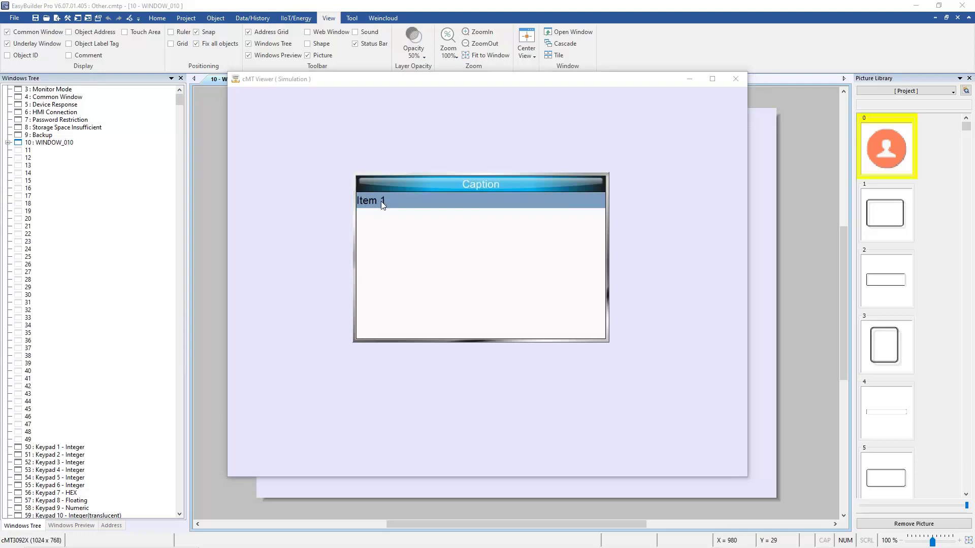
{"action": "left_click", "coordinate": [678, 194]}
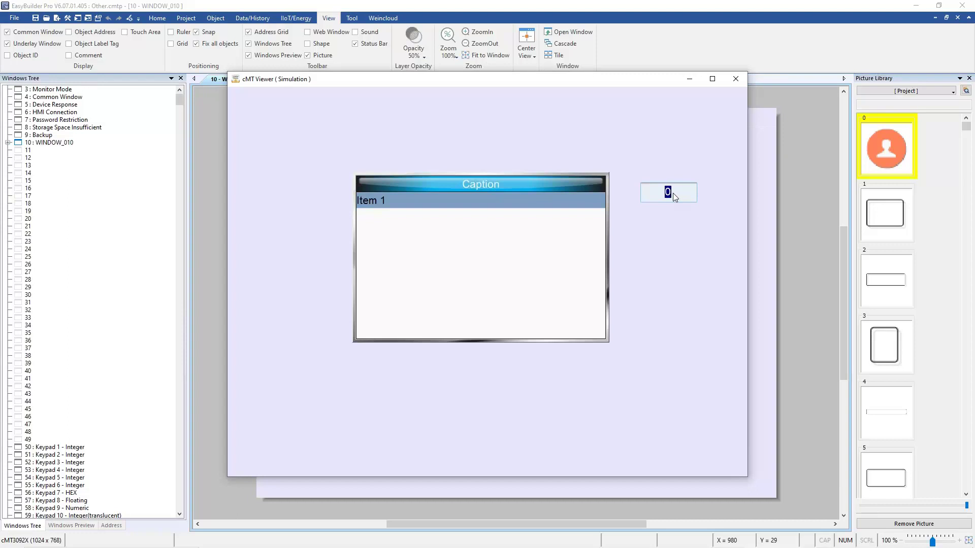
{"action": "type", "text": "1"}
{"action": "key", "text": "Return"}
{"action": "left_click", "coordinate": [675, 195]}
{"action": "type", "text": "0"}
{"action": "key", "text": "Return"}
{"action": "left_click", "coordinate": [668, 198]}
{"action": "type", "text": "1"}
{"action": "key", "text": "Return"}
{"action": "left_click", "coordinate": [669, 198]}
{"action": "type", "text": "0"}
{"action": "key", "text": "Return"}
Switch back to the PowerPoint slideshow and advance to the SQL server slide about customizing the timeout
{"action": "key", "text": "alt+Tab"}
{"action": "key", "text": "alt+Tab"}
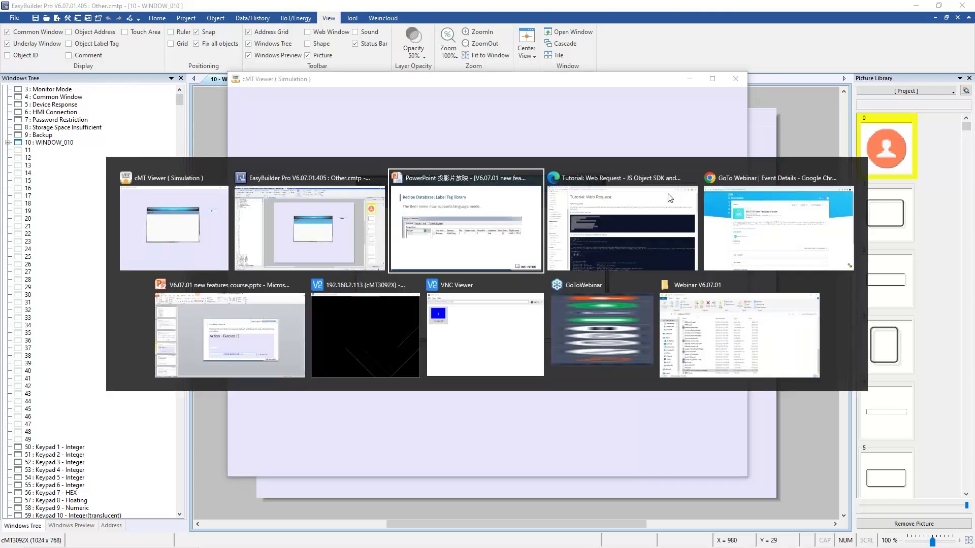
{"action": "key", "text": "Right"}
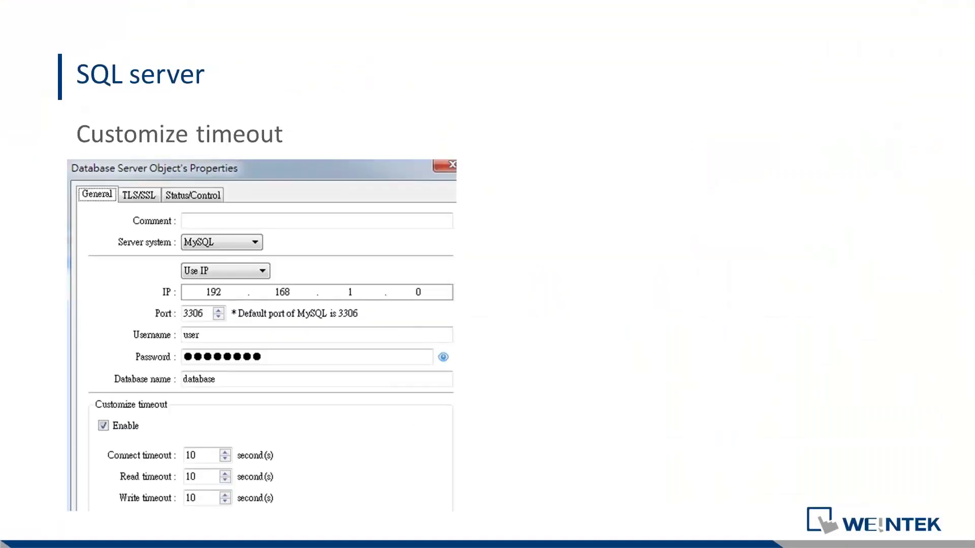